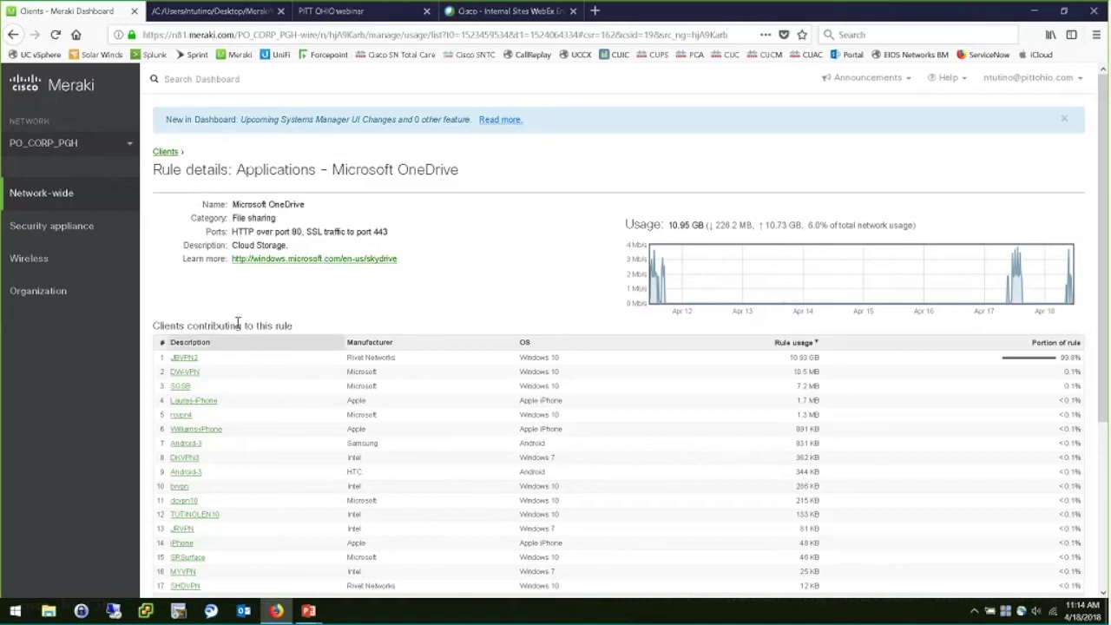
Open the packet capture page for access points and select 2FL-CORP-NORTH as the only access point
mouse_move(93, 201)
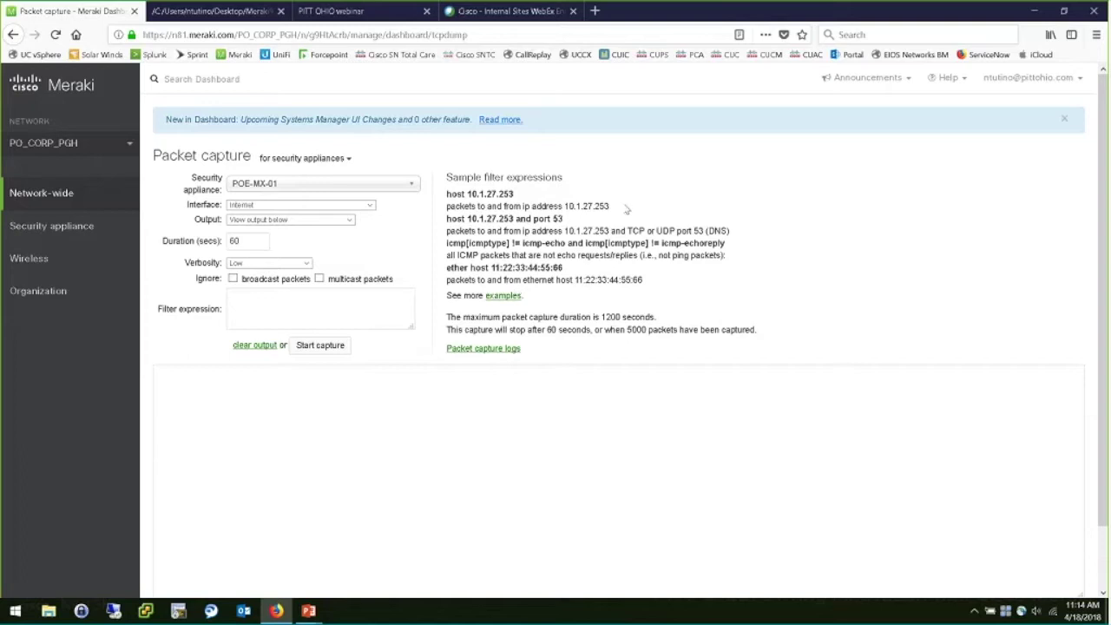
click(340, 162)
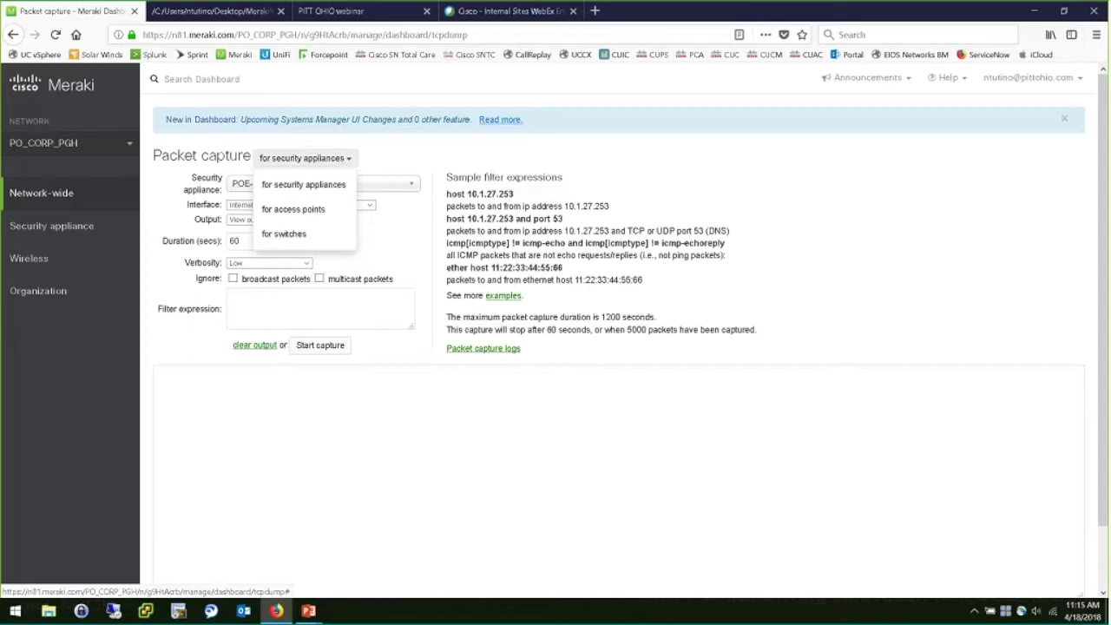
click(295, 210)
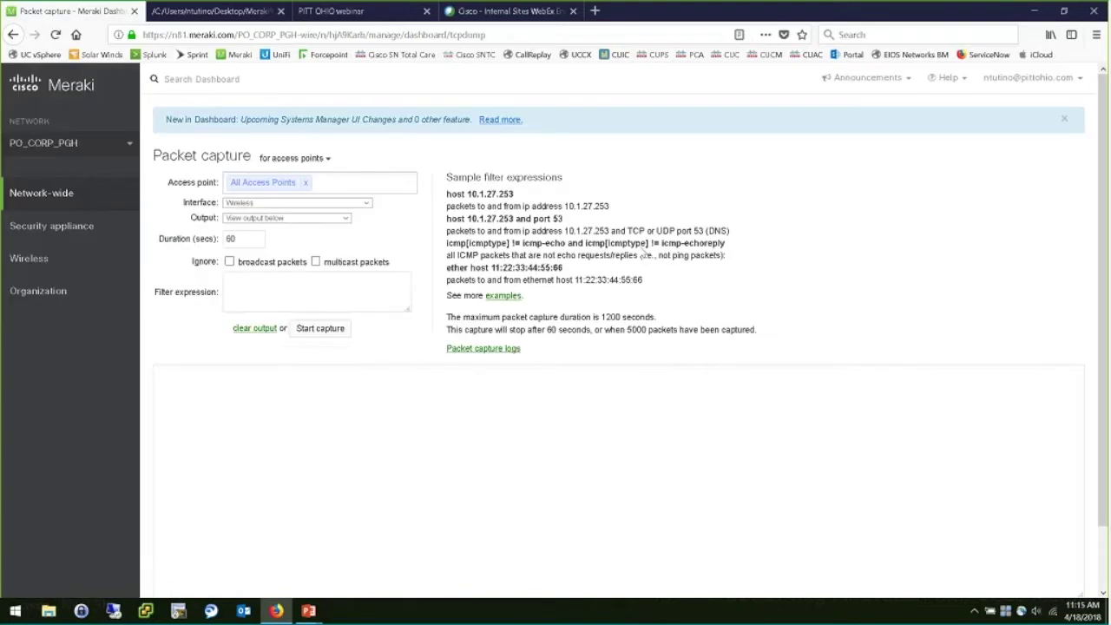
click(384, 182)
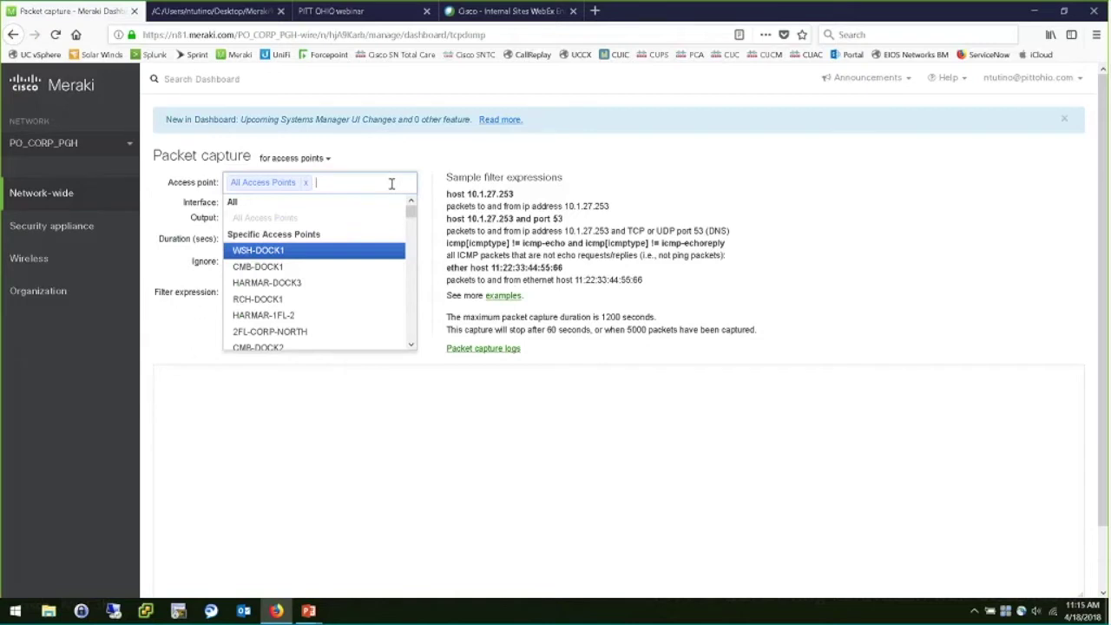
click(336, 334)
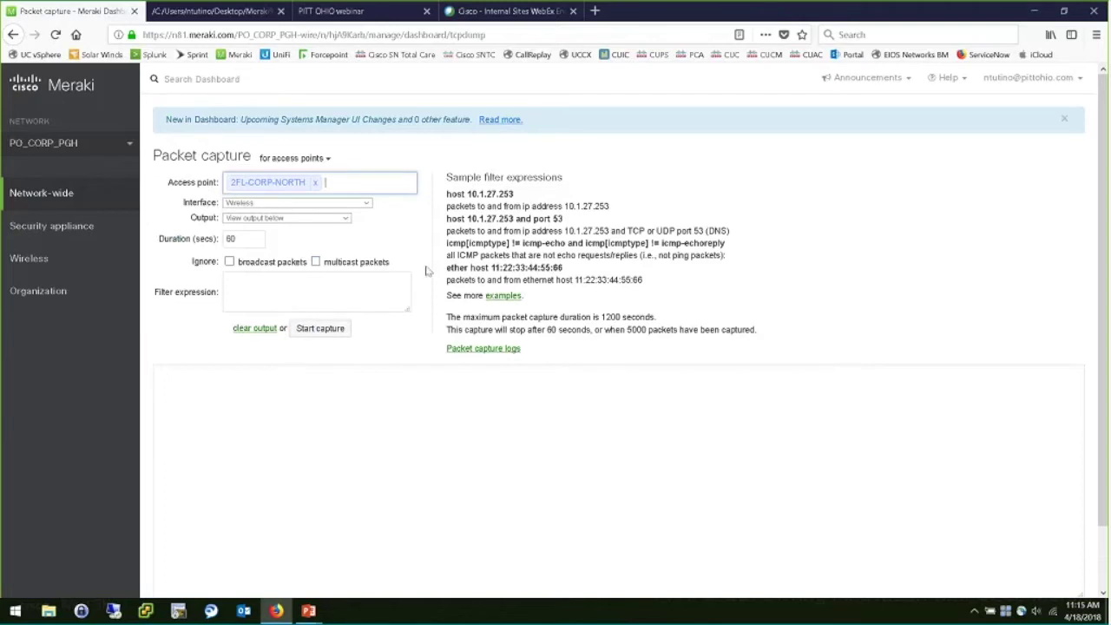
Keep the Wireless interface and the View output below option, and set the capture duration to 2 seconds
click(367, 203)
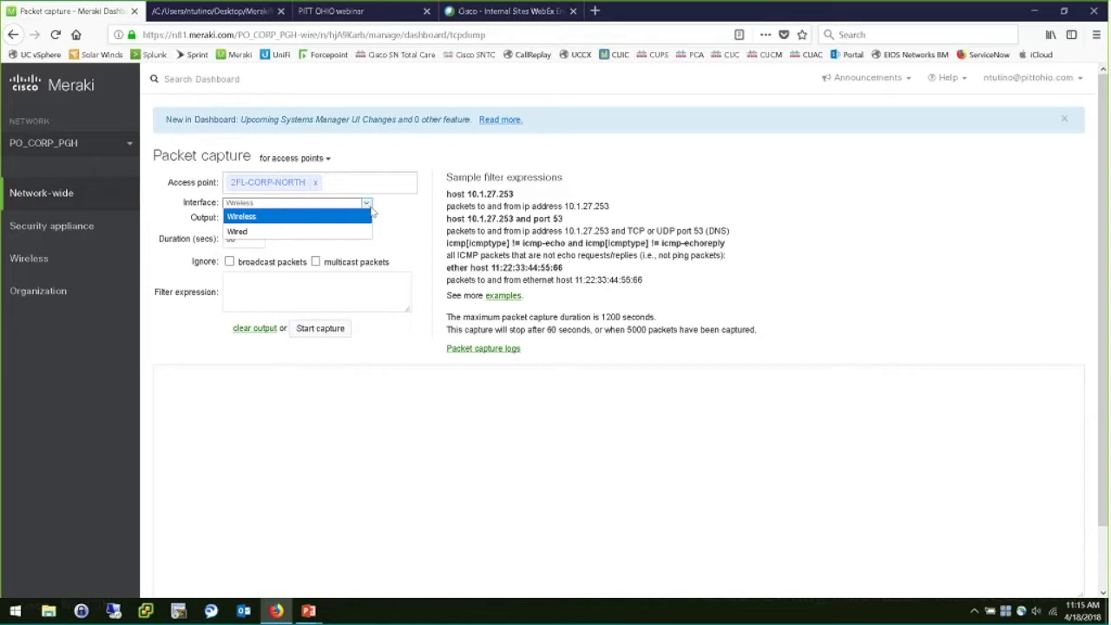
click(397, 218)
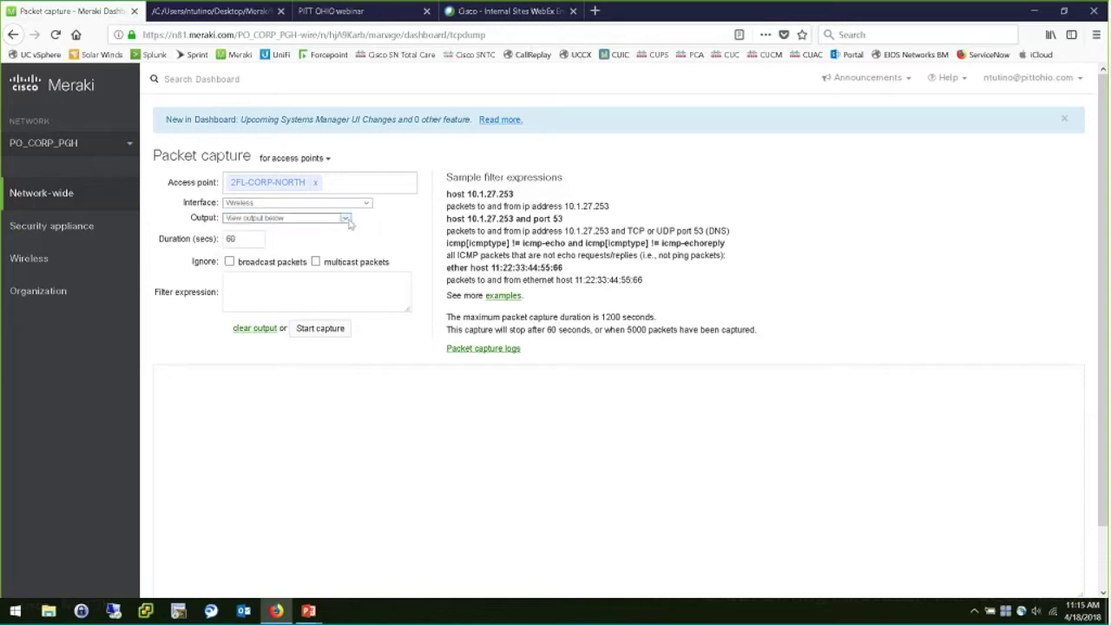
click(345, 218)
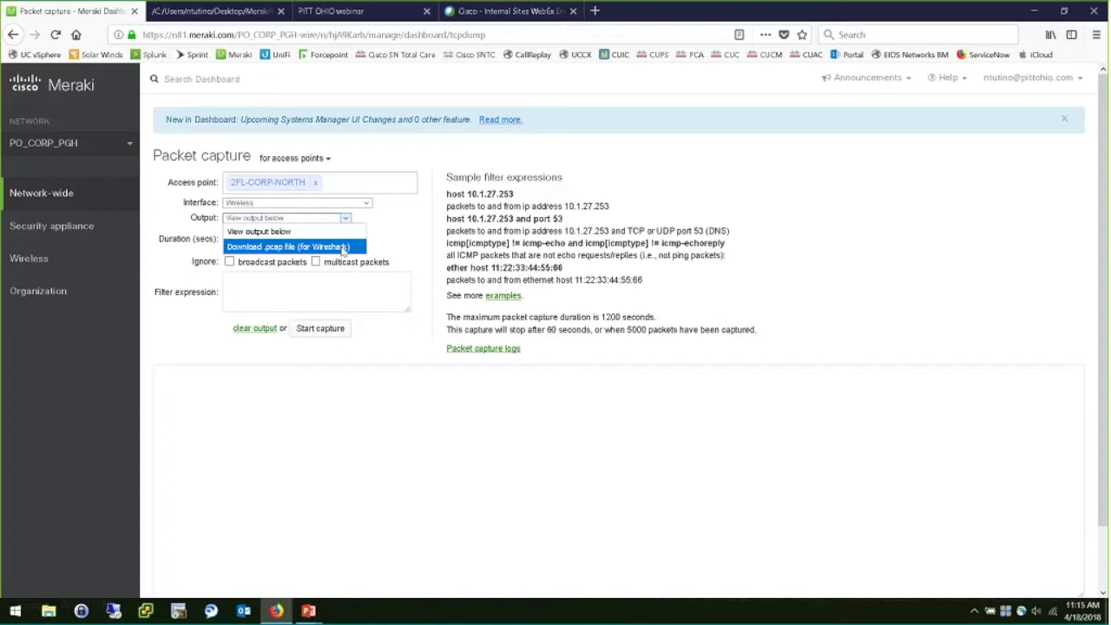
click(345, 231)
key(Tab)
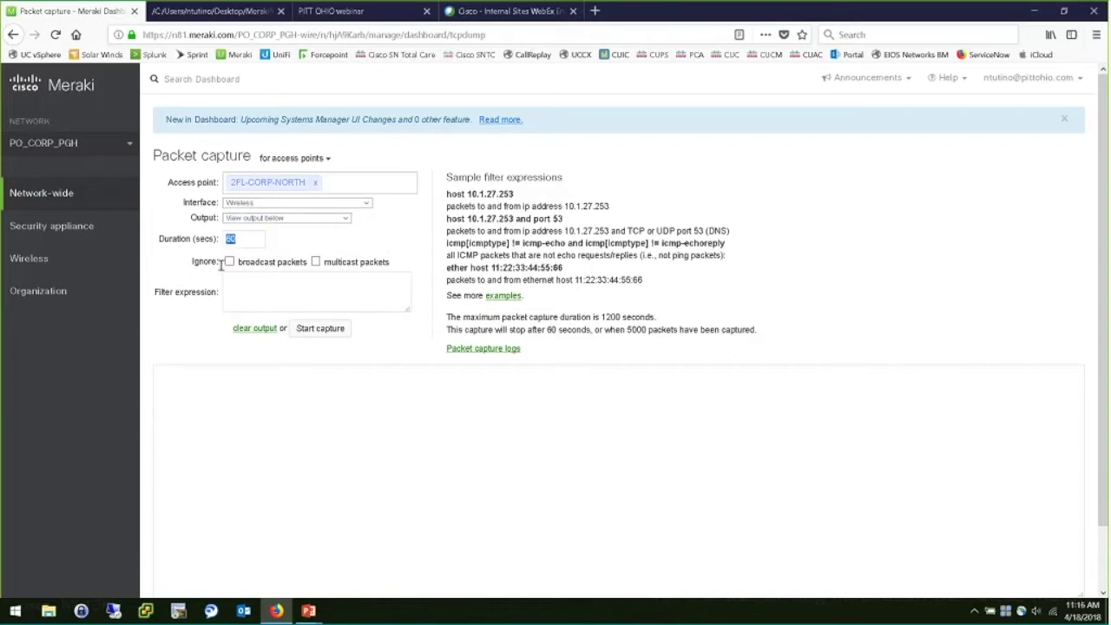
text(2)
click(399, 253)
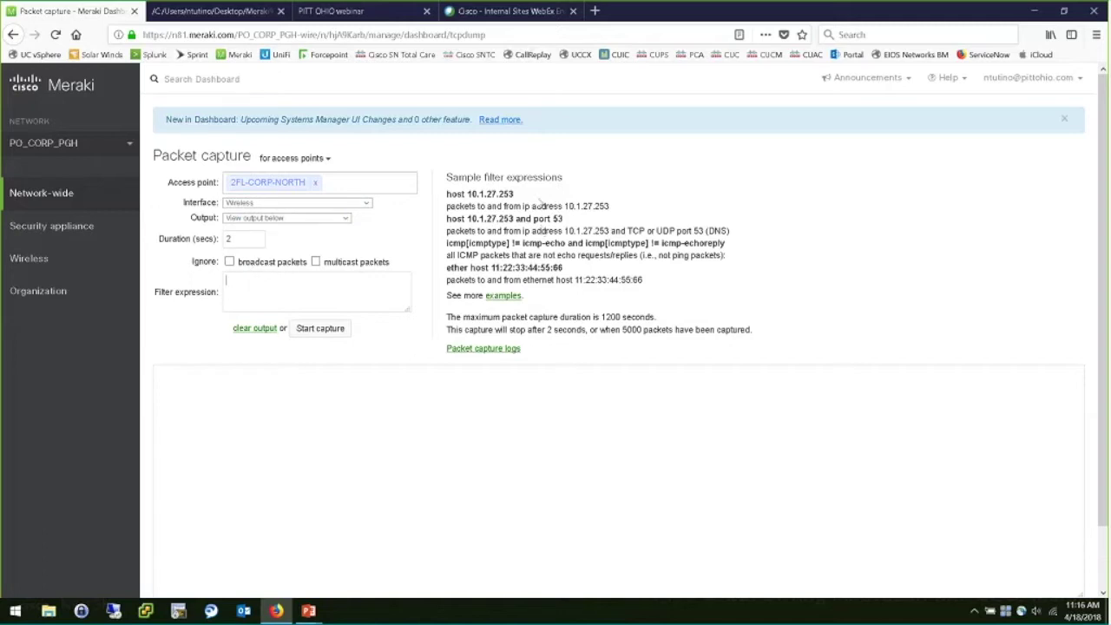
Run the packet capture on 2FL-CORP-NORTH and view the captured stream to its end
click(323, 331)
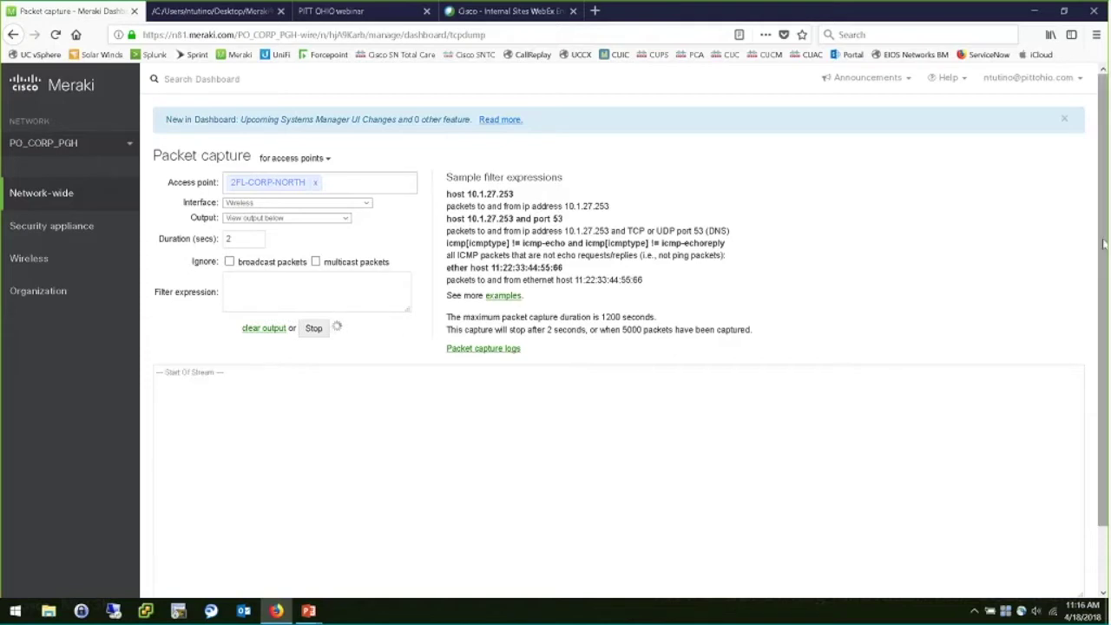
scroll(1075, 288, down, 1)
scroll(830, 498, down, 1)
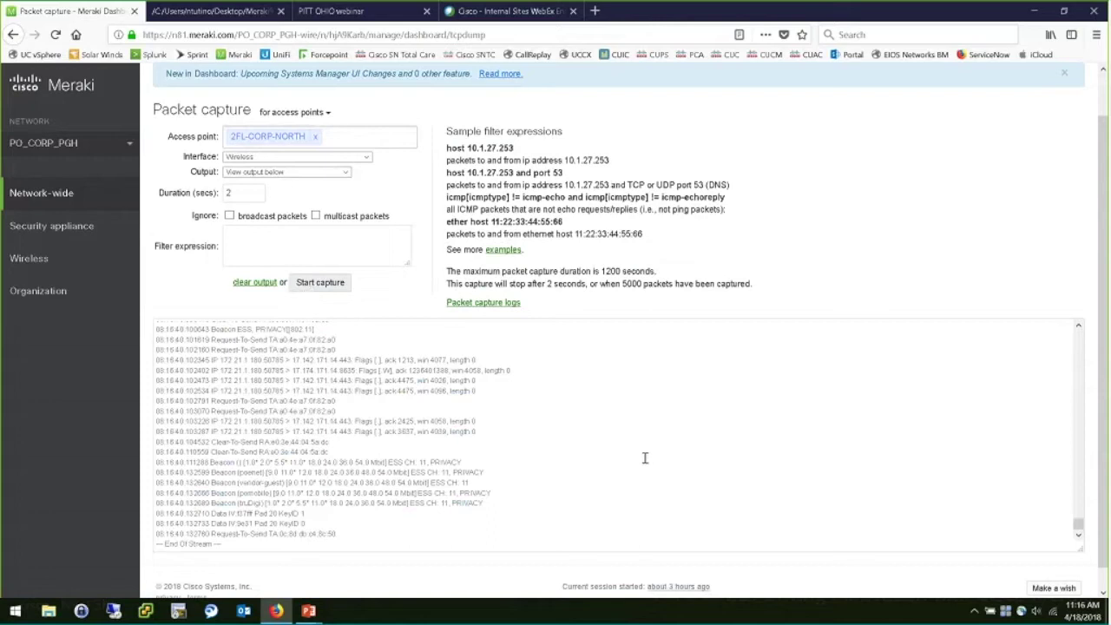
Search the network-wide access point event log for access point 1FL-CORP-EIOS and client gfvpn2
mouse_move(117, 200)
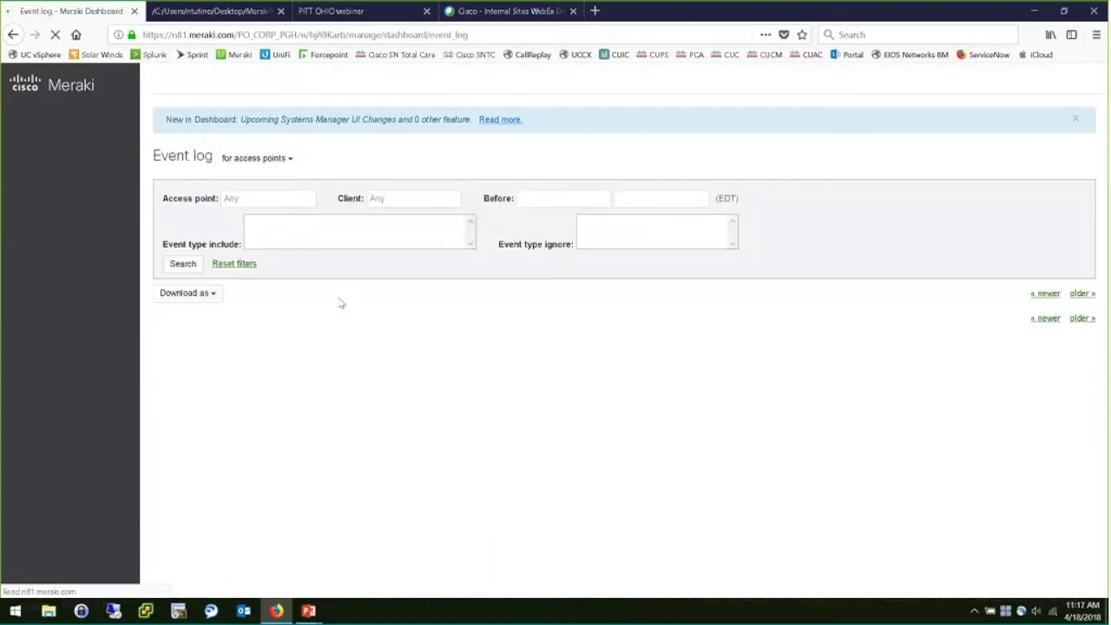
click(274, 159)
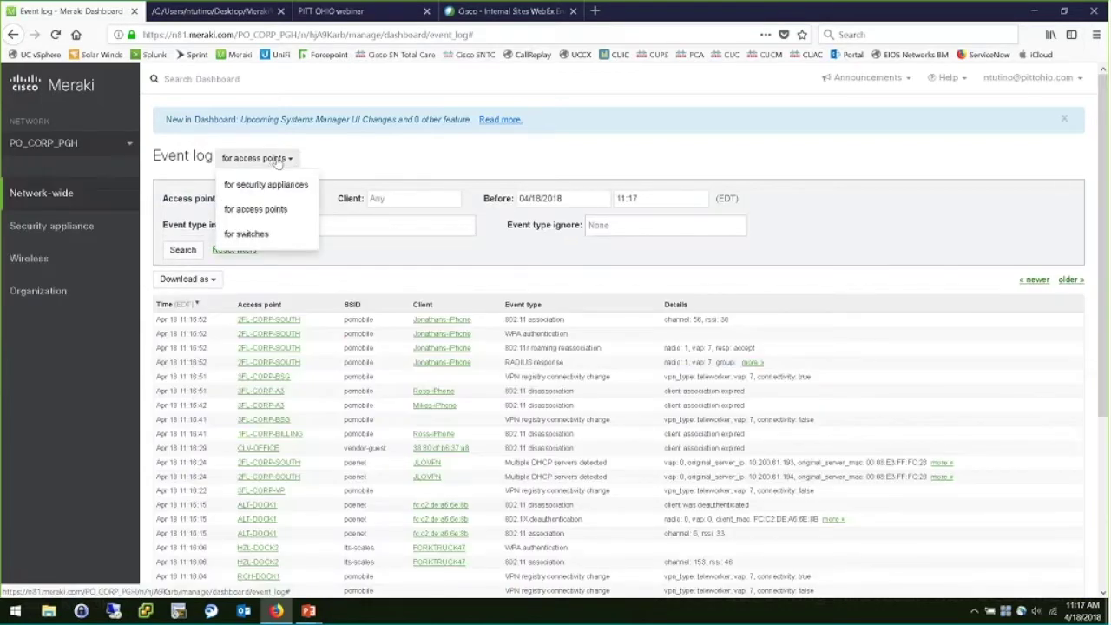
click(390, 157)
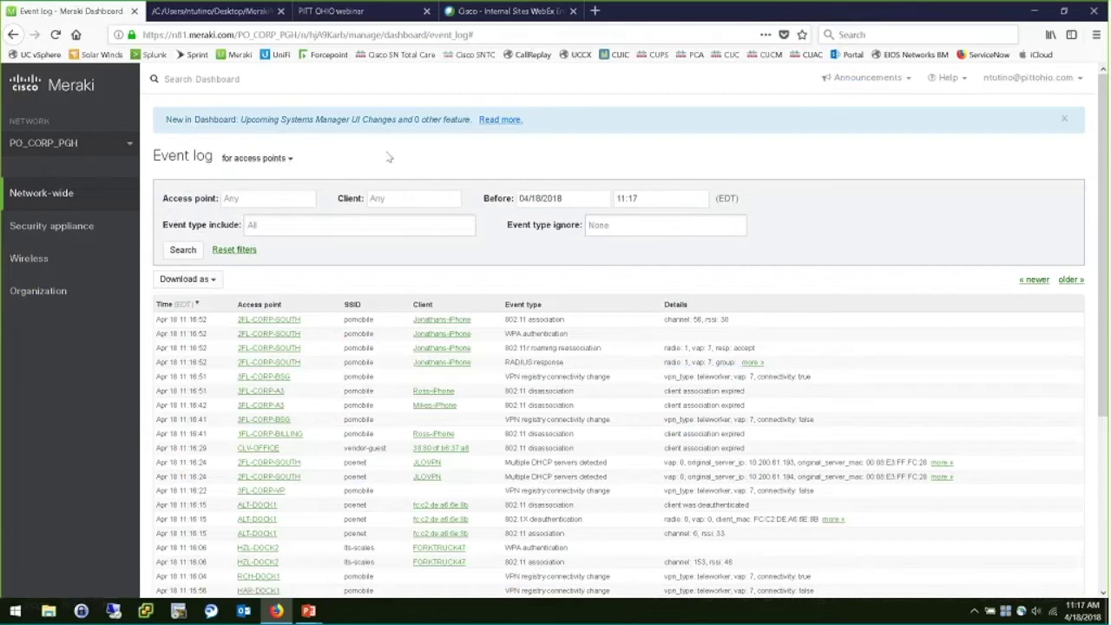
click(275, 198)
text(eios)
click(292, 213)
click(403, 201)
text(gfvpn2)
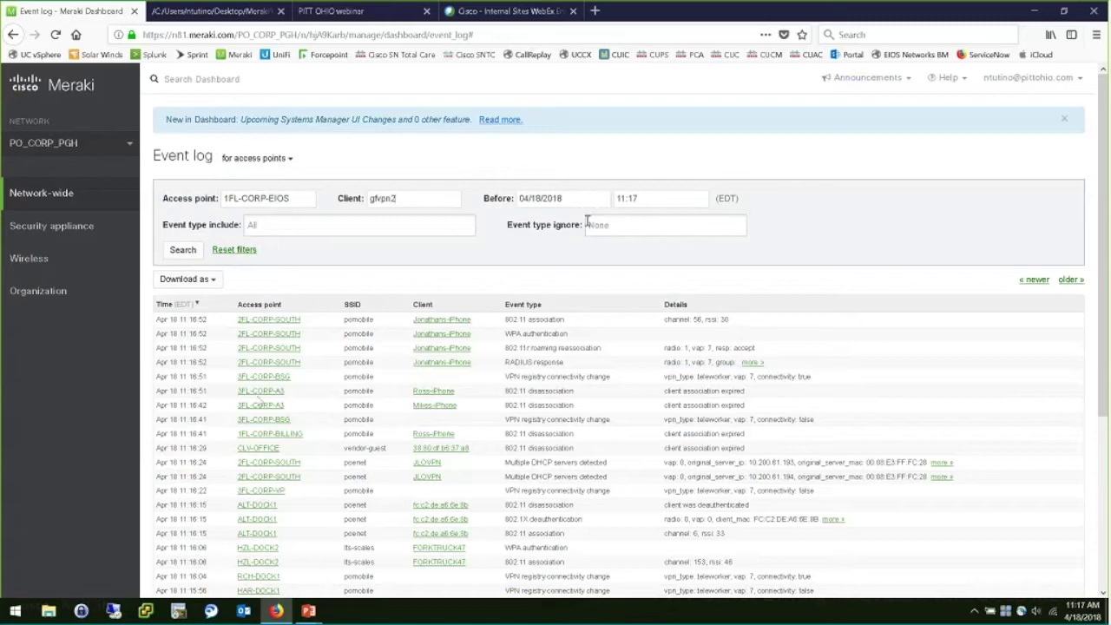
click(183, 250)
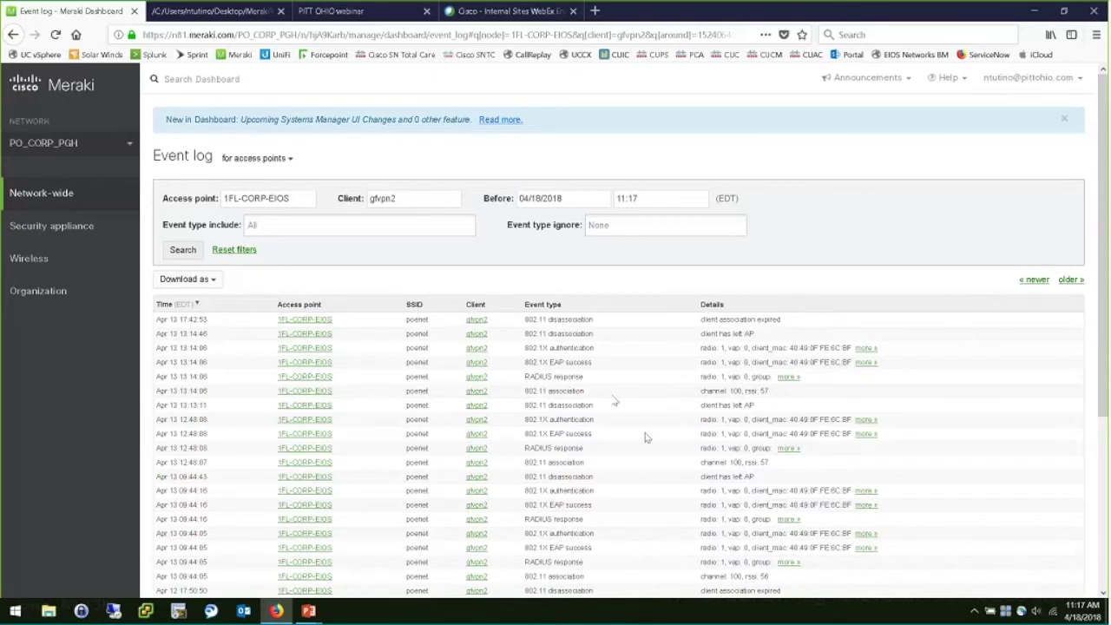
Filter the event log to include only 802.11 association events and run the search
click(343, 226)
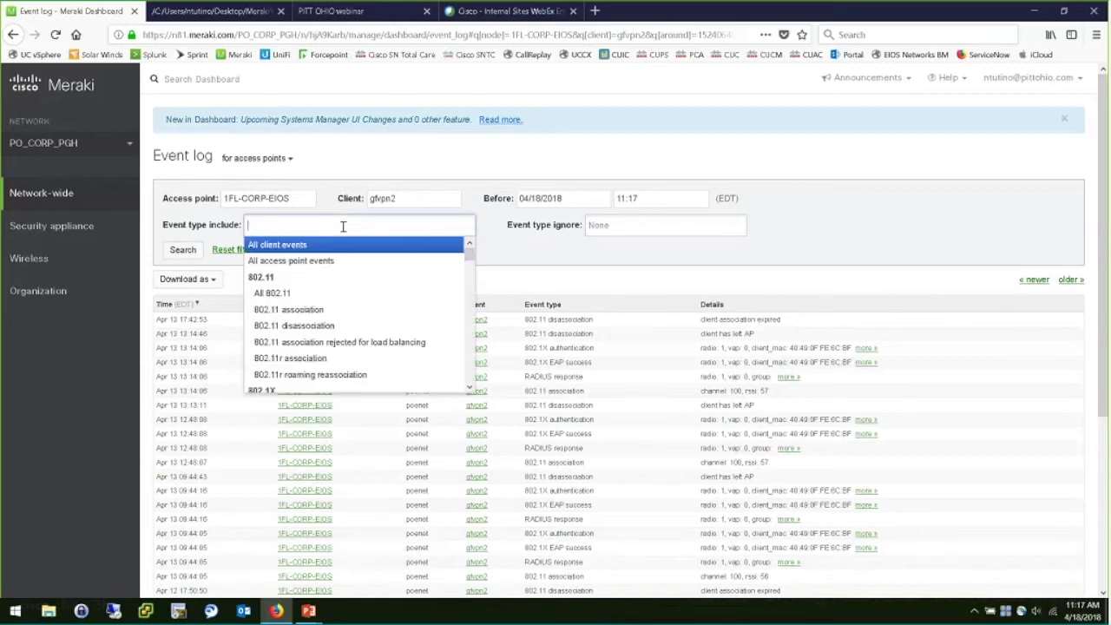
click(349, 313)
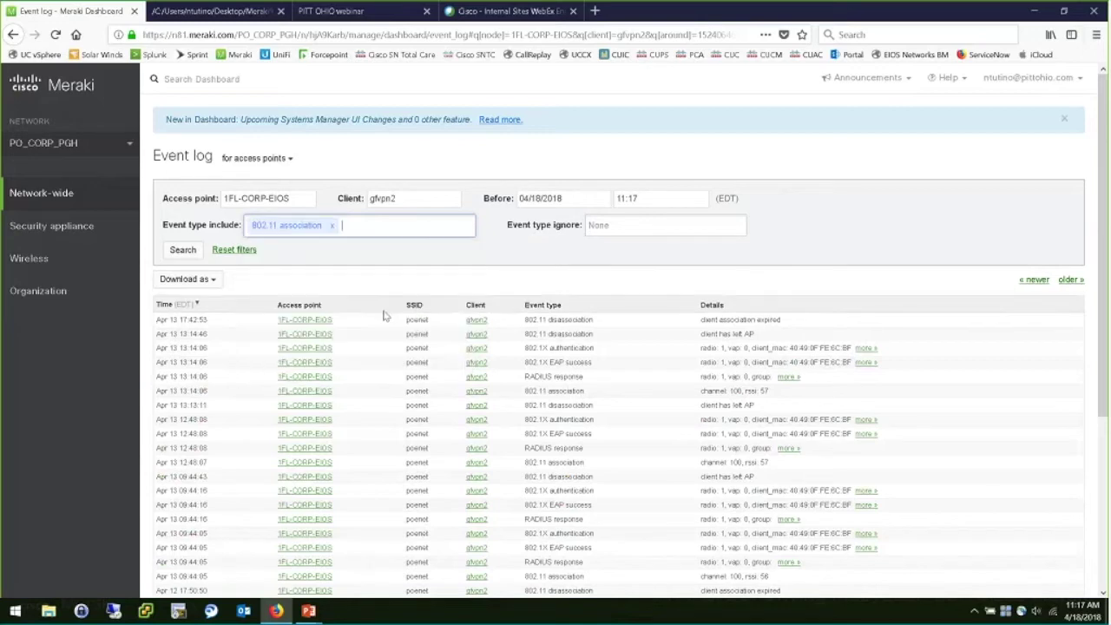
click(184, 251)
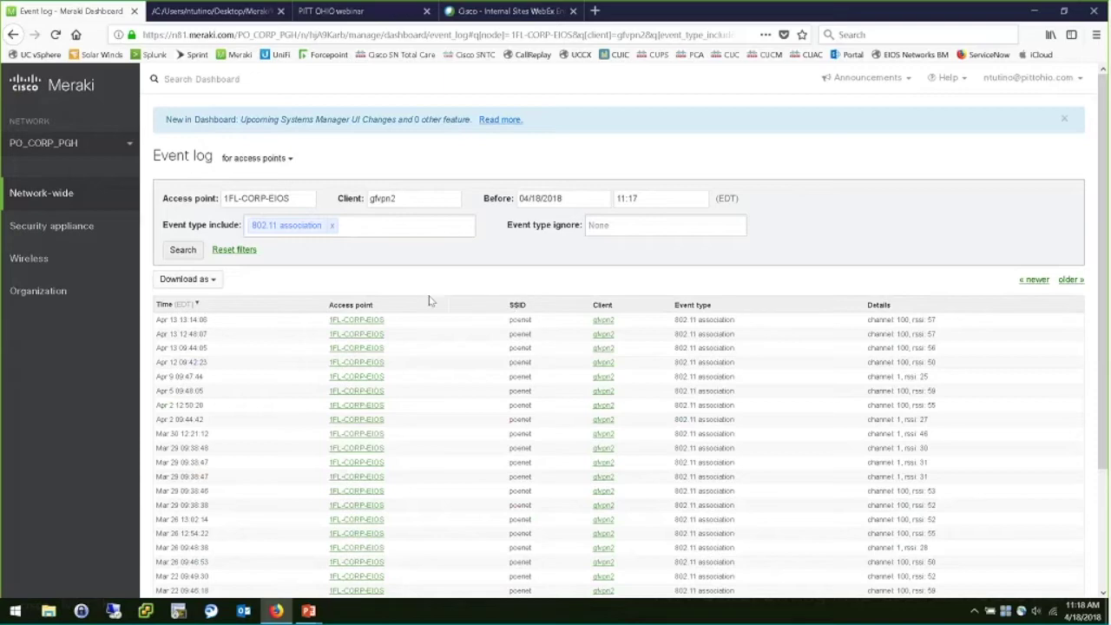
Replace the include filter with an ignore filter for 802.11 association, rerun the search, and show the download format options
click(332, 224)
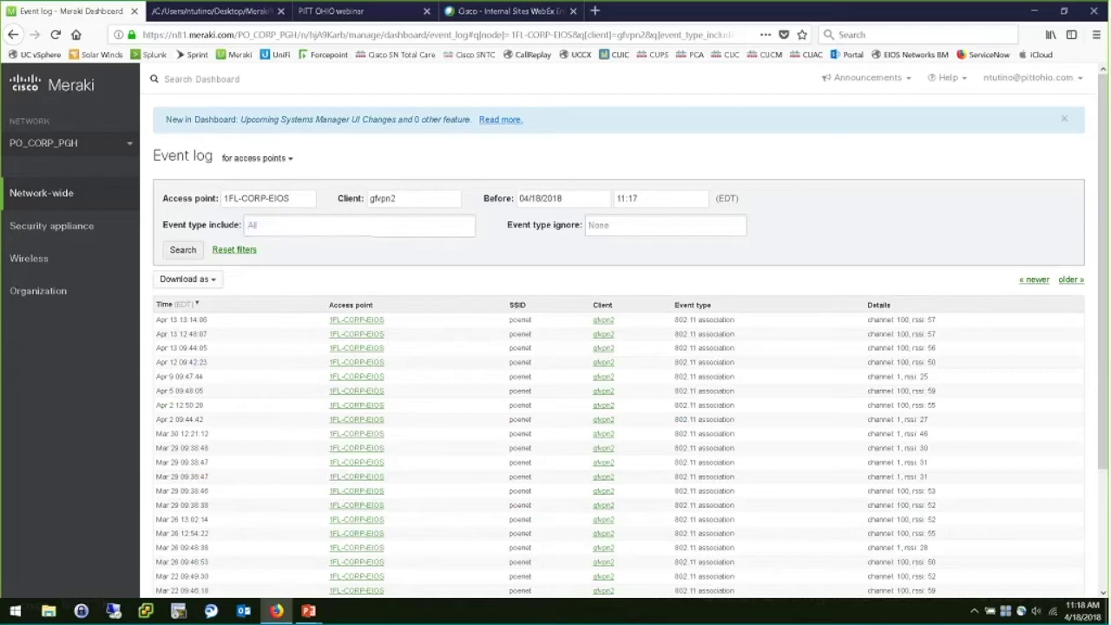
click(632, 226)
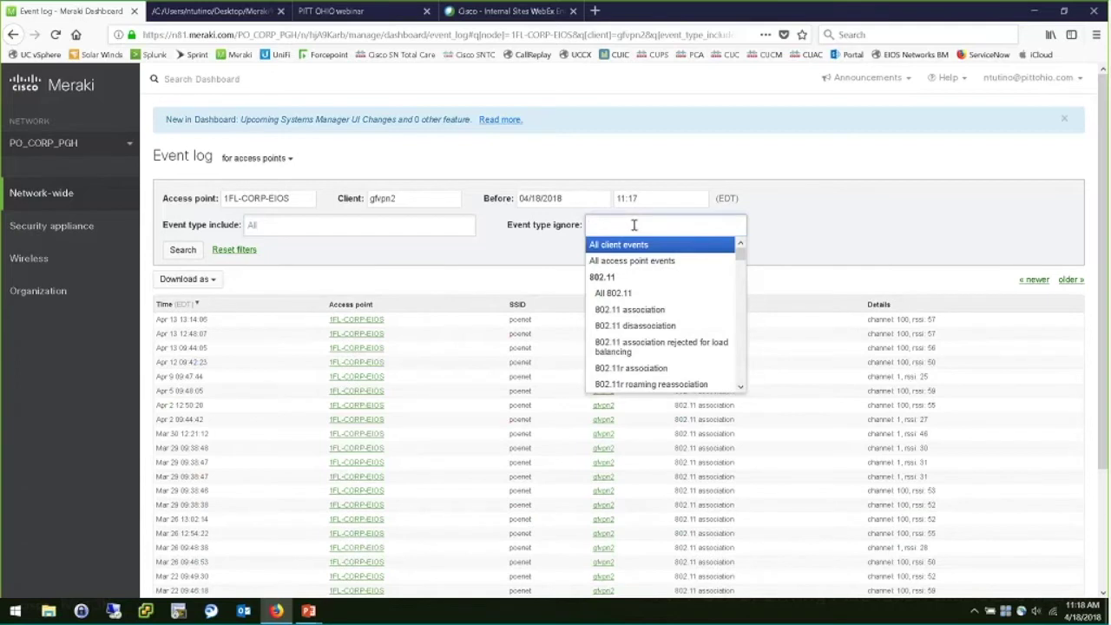
click(659, 311)
key(Return)
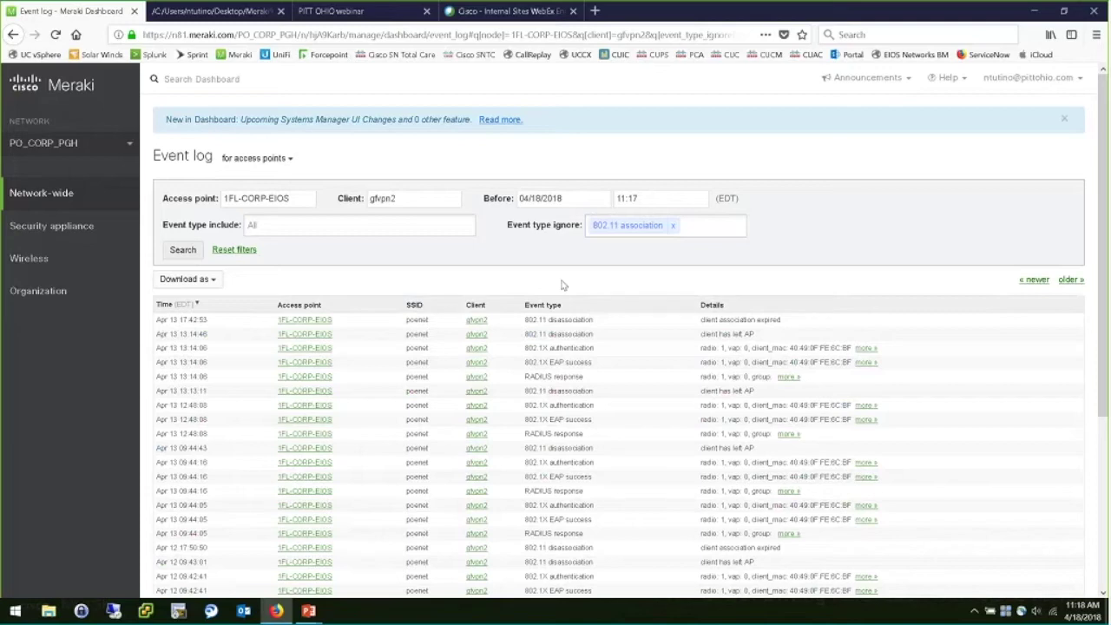
click(211, 280)
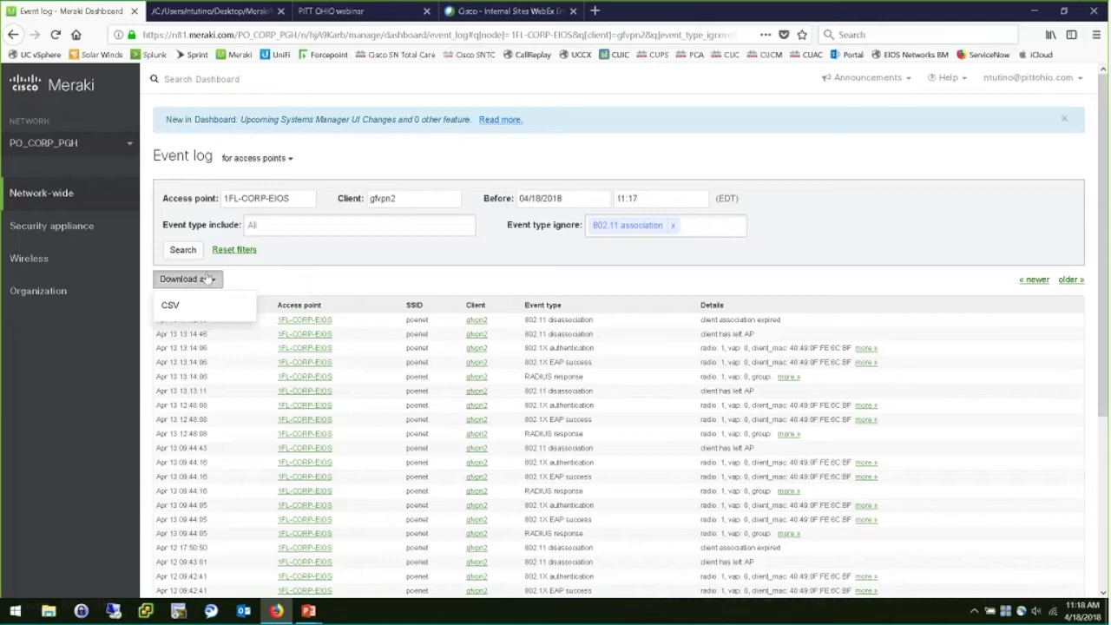
Open the wireless access point 1FL-CORP-A1 and examine its event log and its location on the CORP_1STFLOOR plan
mouse_move(29, 258)
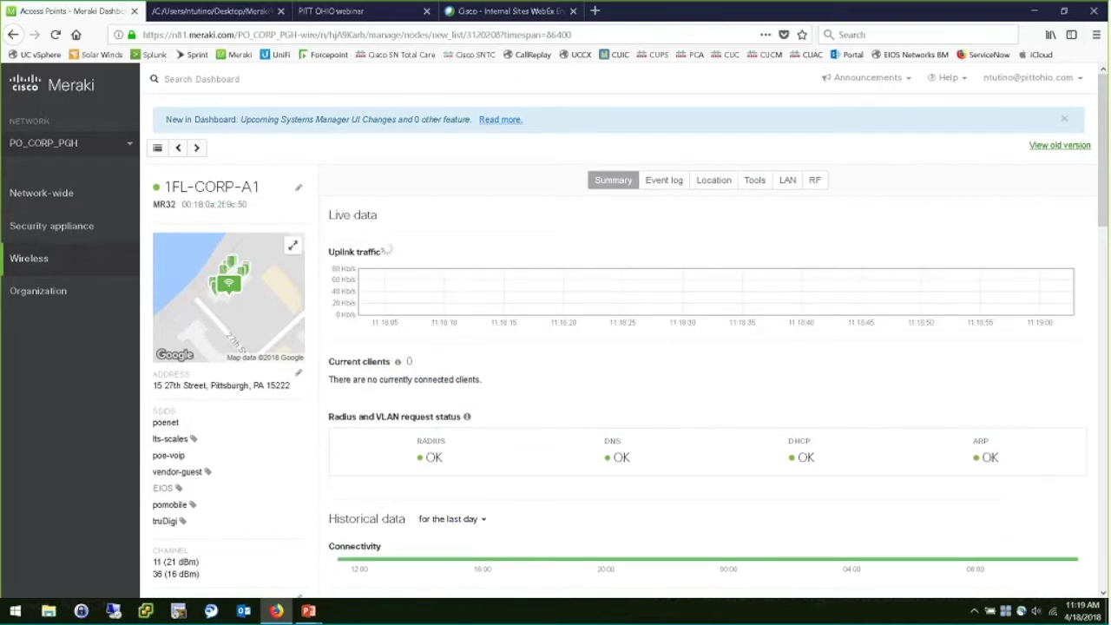
click(665, 181)
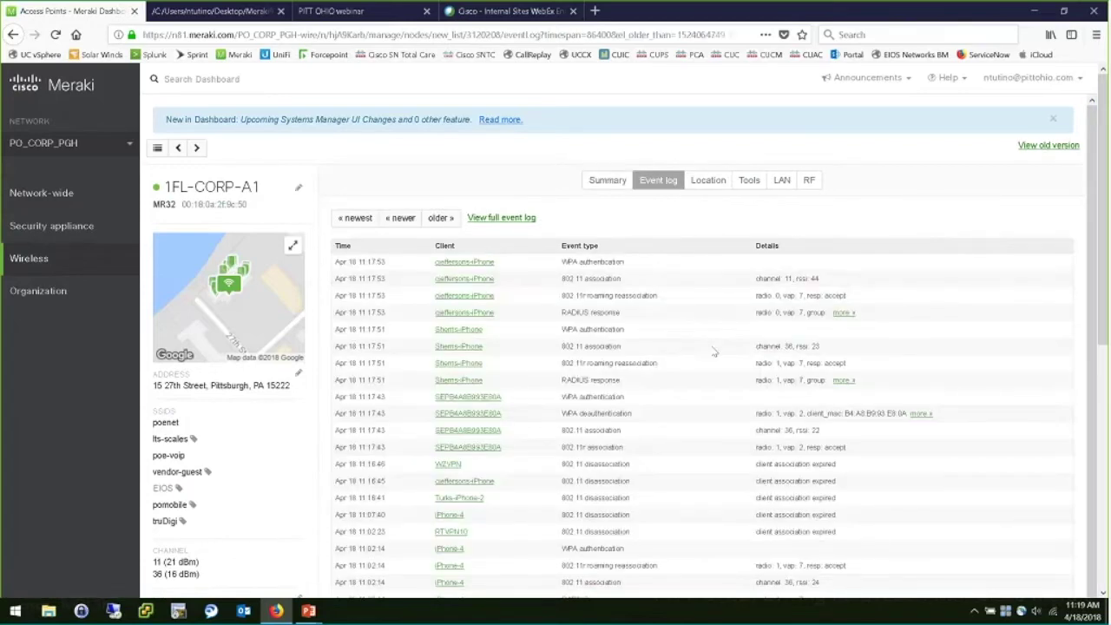
click(713, 189)
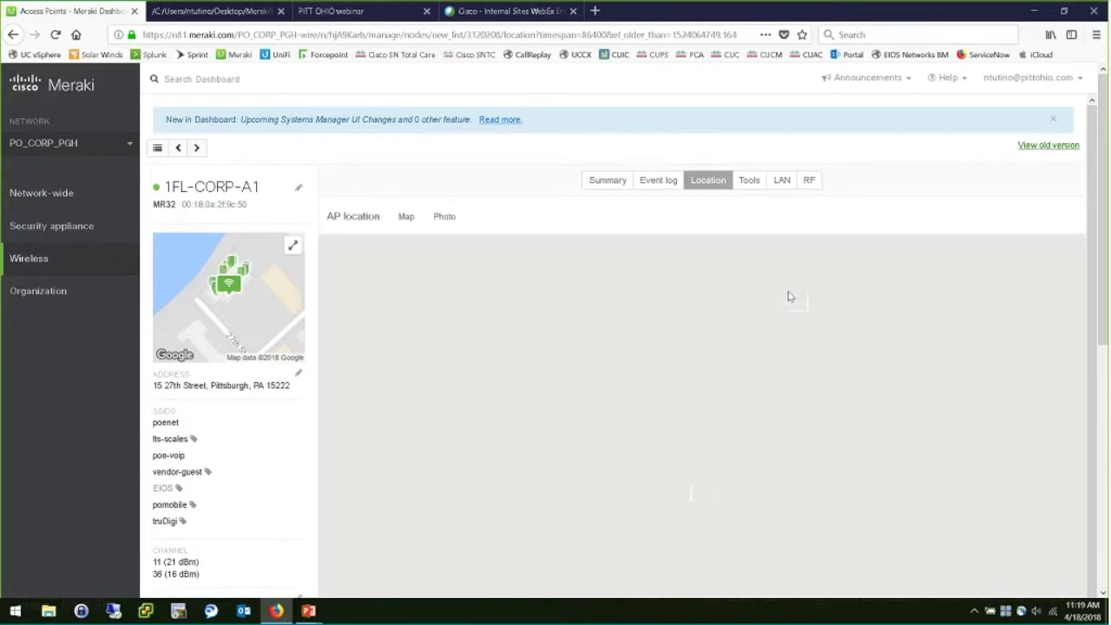
click(335, 251)
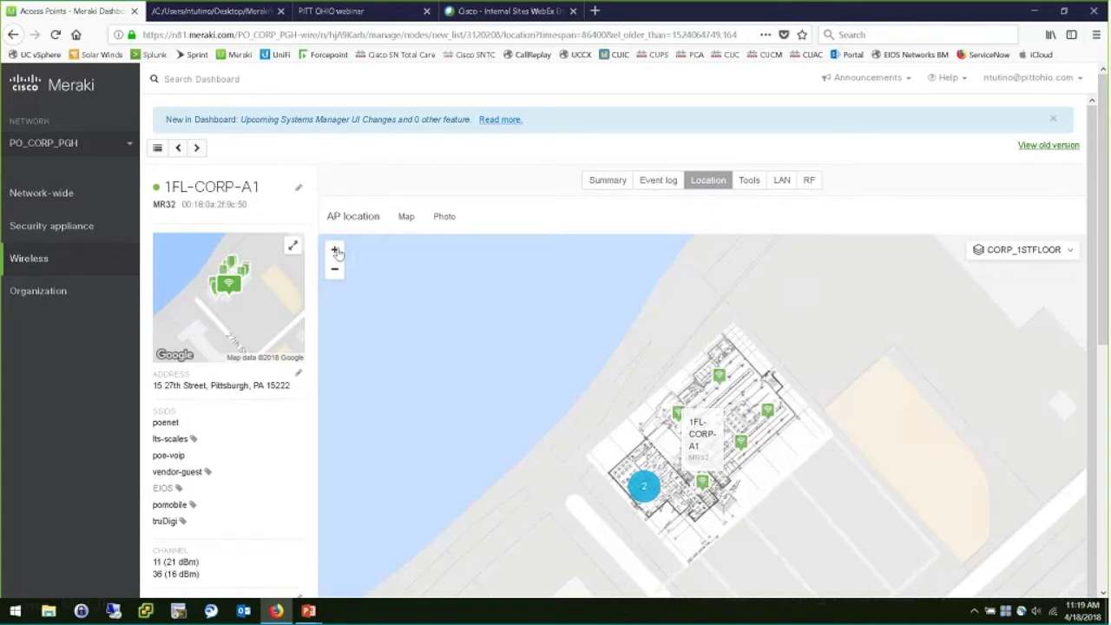
click(335, 251)
scroll(790, 474, up, 2)
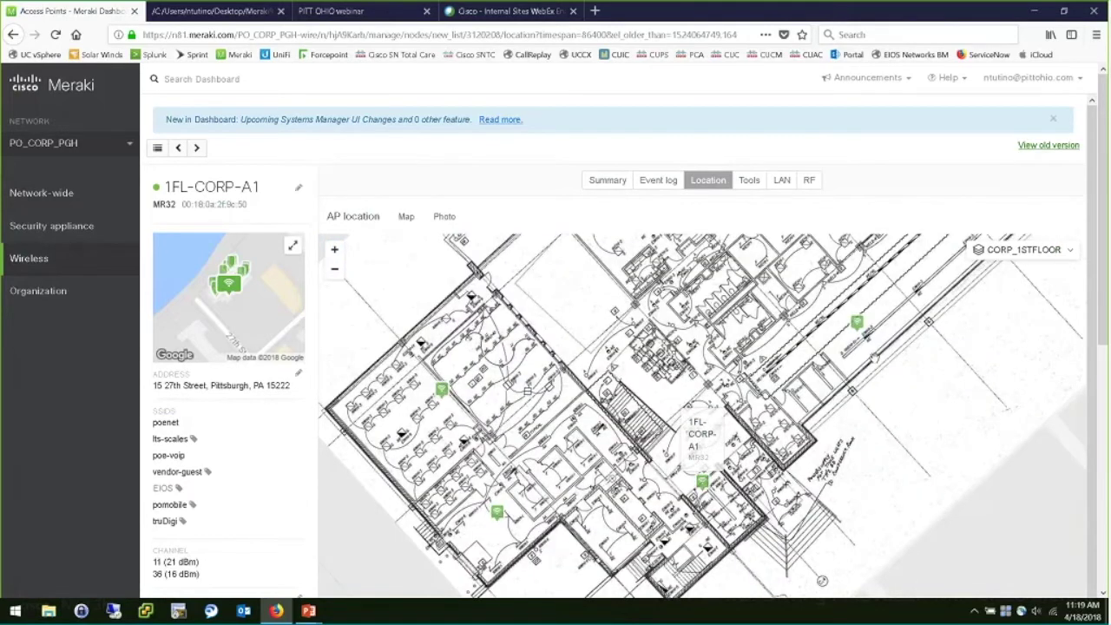
Review the diagnostic tools of 1FL-CORP-A1 and its RADIUS and VLAN request status
click(751, 185)
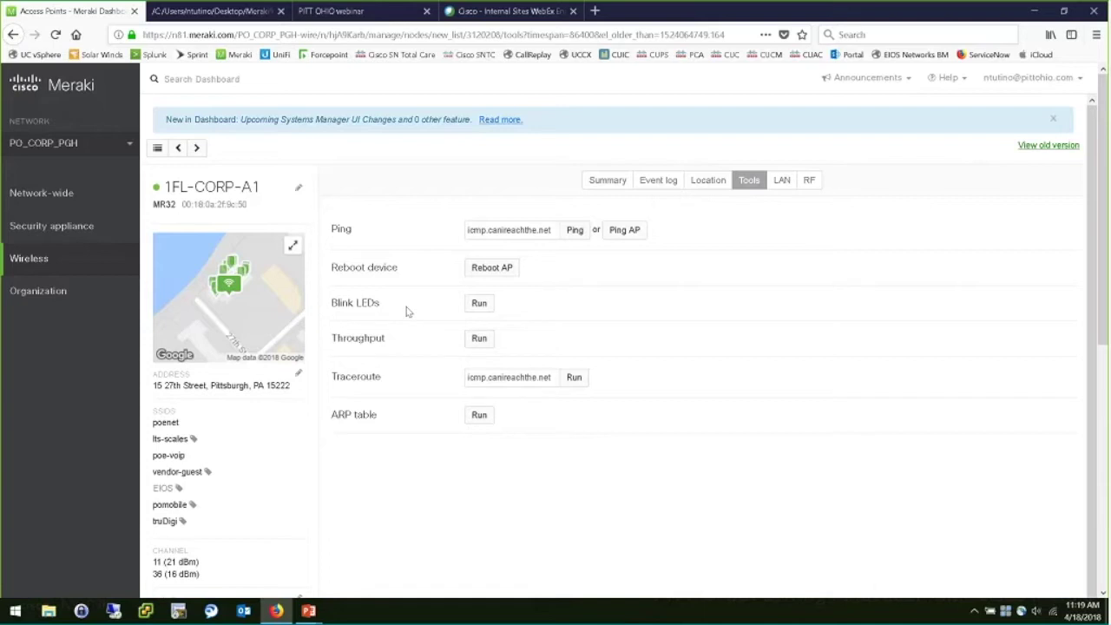
click(782, 182)
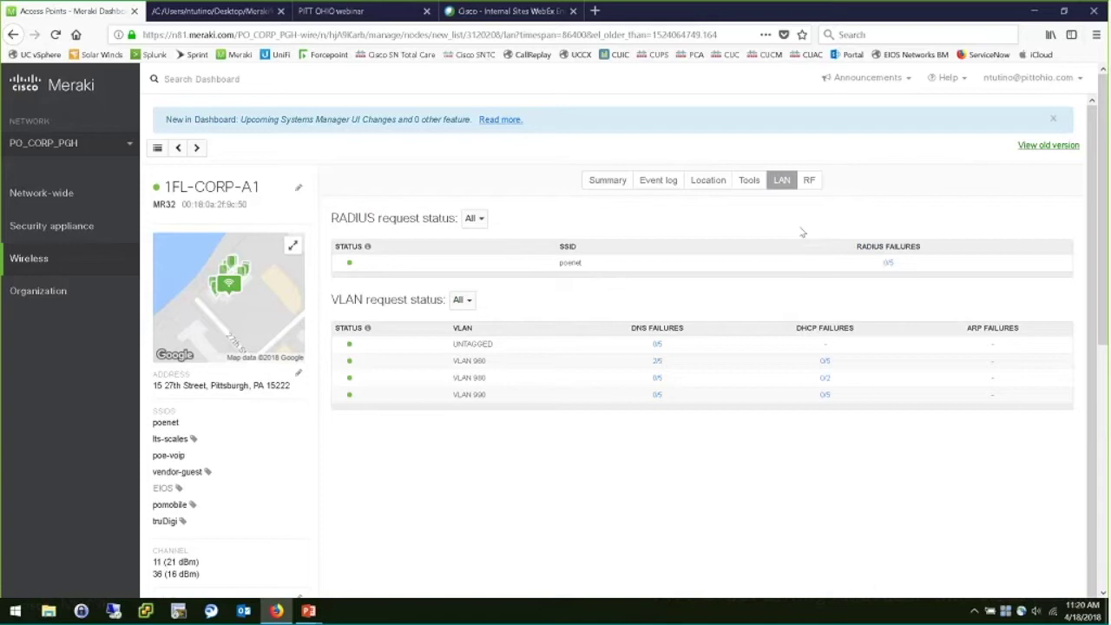
Examine the RF charts of 1FL-CORP-A1 for the 2.4 GHz radio and show the available time ranges
click(811, 182)
click(810, 180)
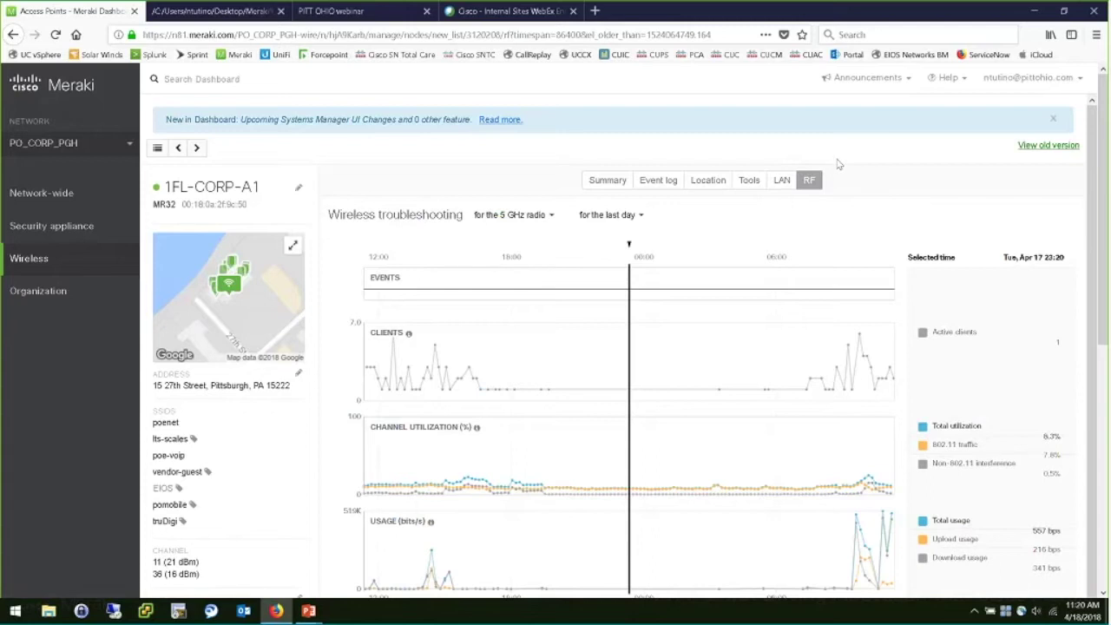
click(539, 219)
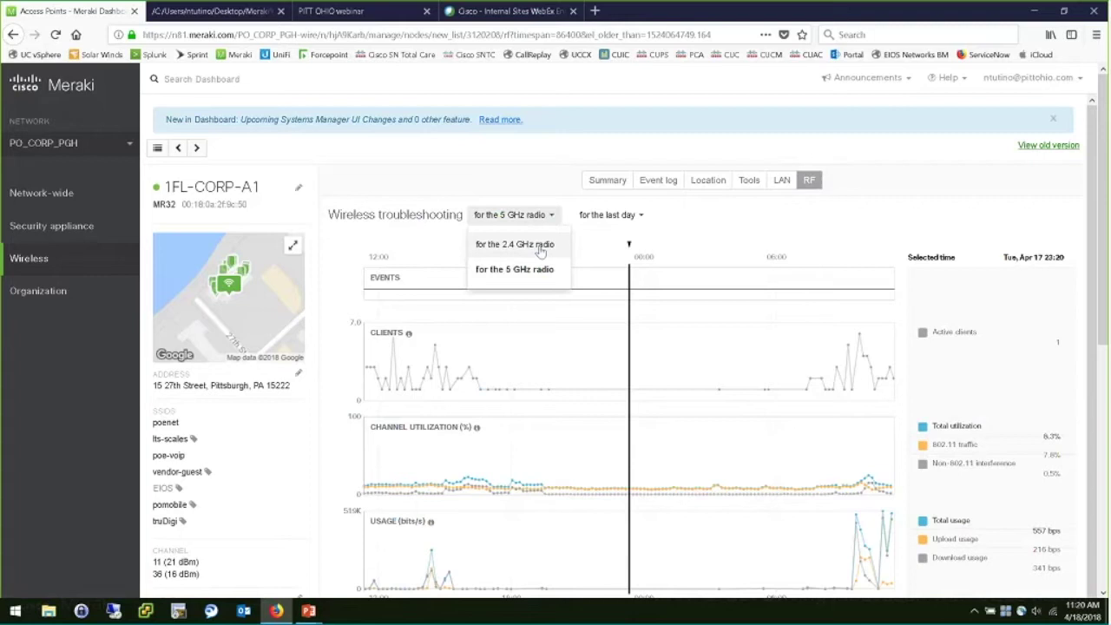
click(538, 247)
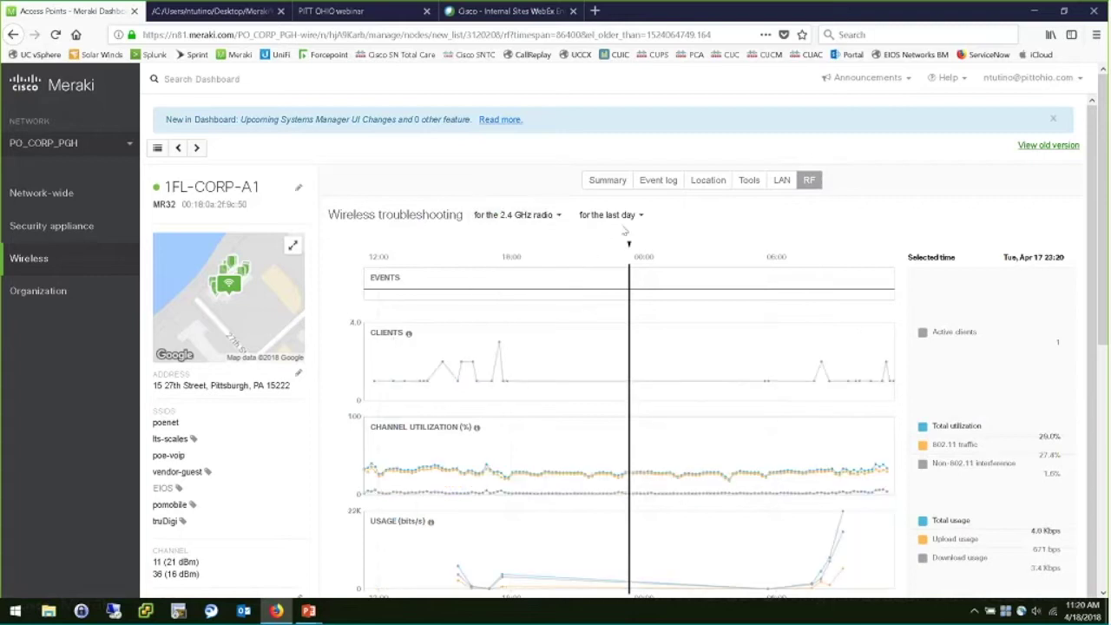
click(619, 216)
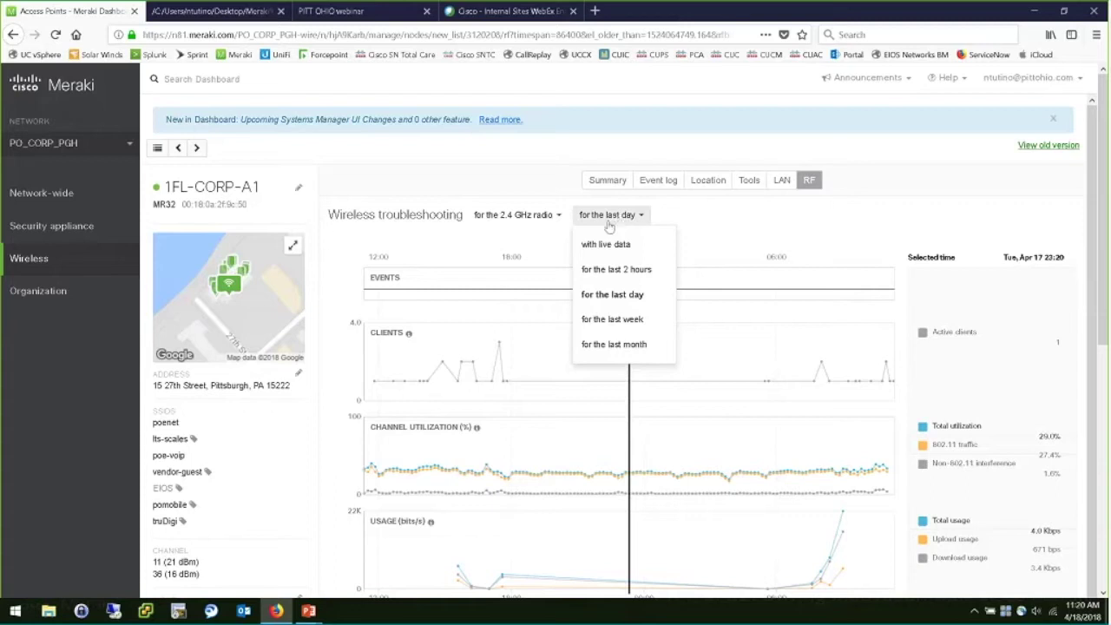
View the security appliance's status and highlight the vendor-guest VPN tunnel setting in the wireless SSID overview
mouse_move(130, 227)
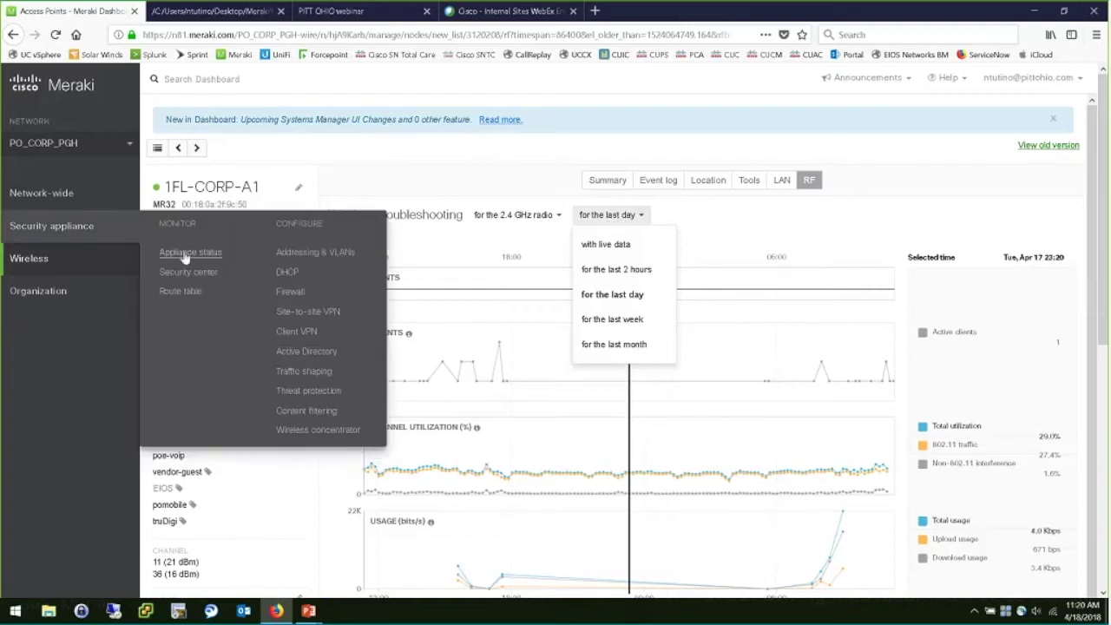
click(186, 253)
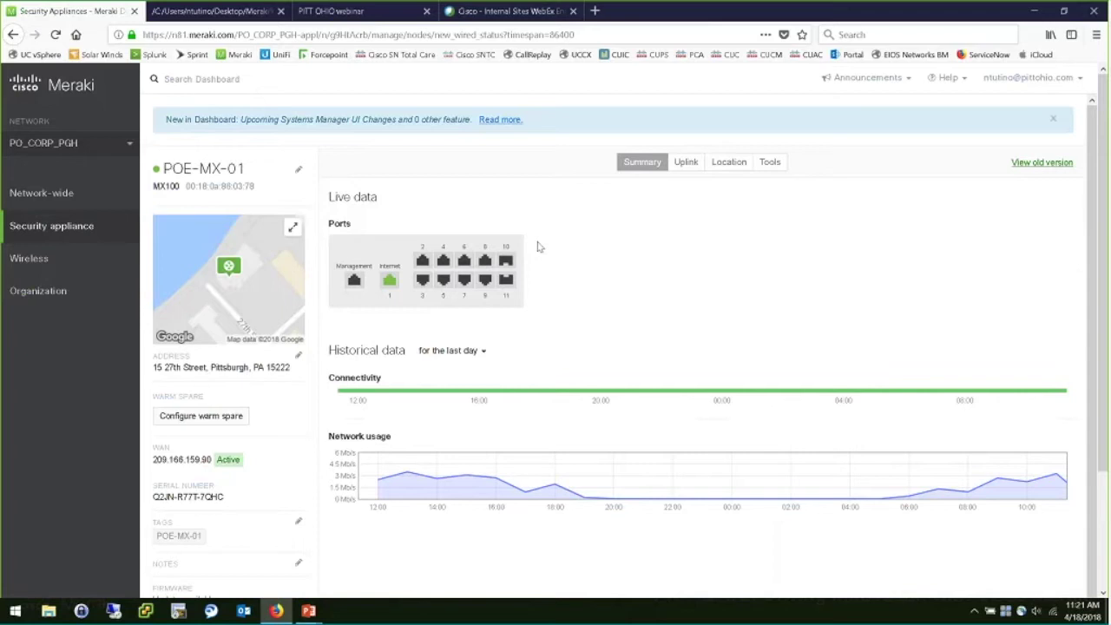
mouse_move(22, 260)
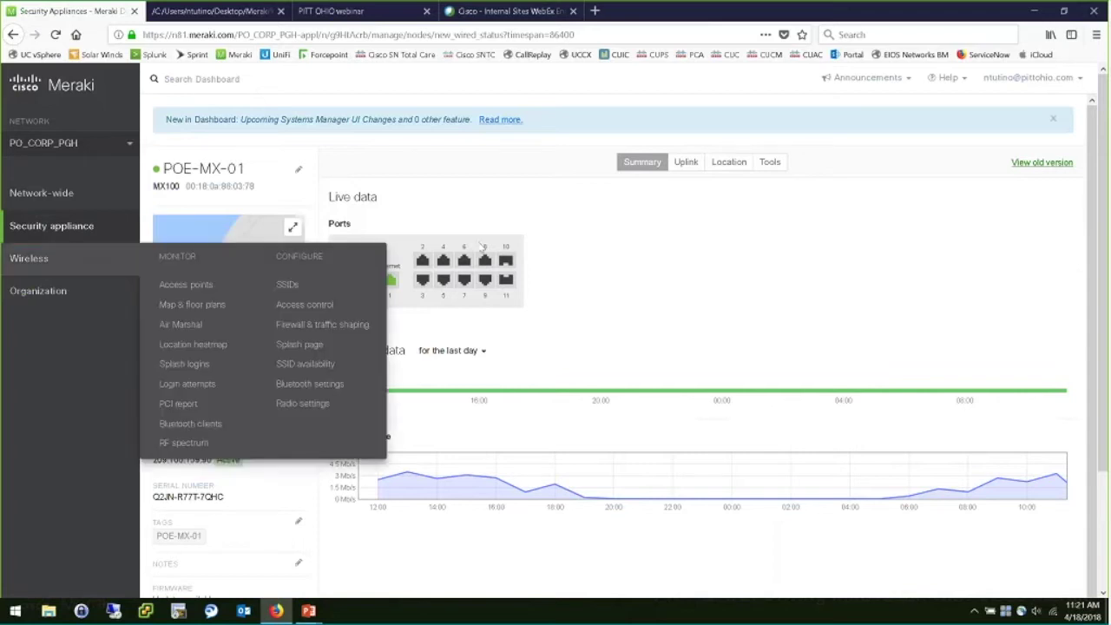
click(290, 287)
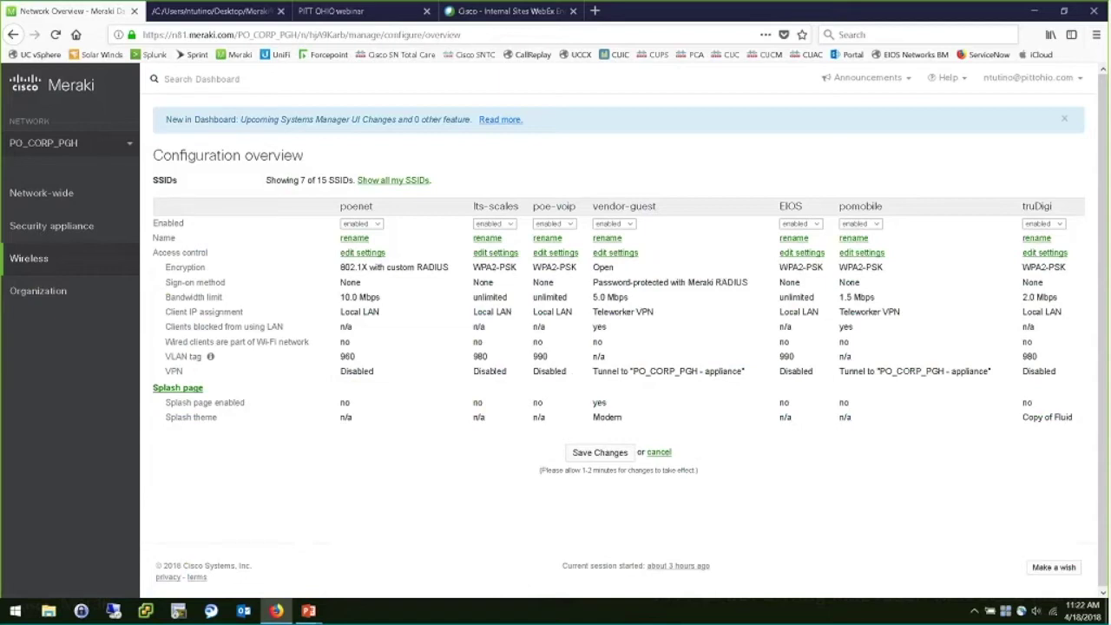
double_click(606, 370)
drag(628, 371, 745, 373)
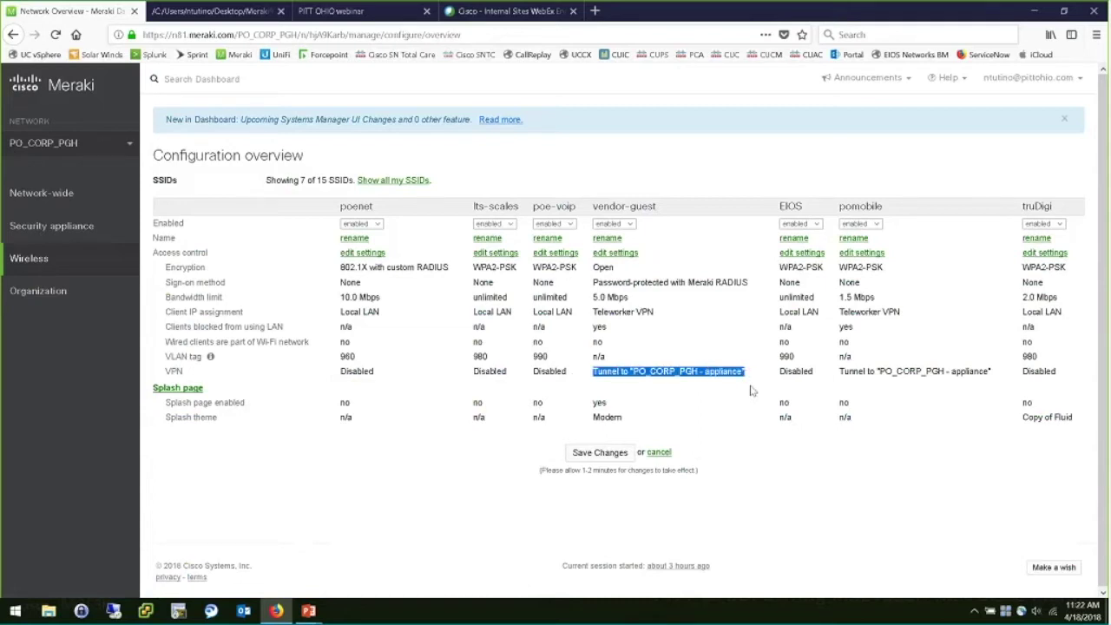
Open the vendor-guest access control settings and review the addressing options and the list of available VPN concentrators
click(615, 252)
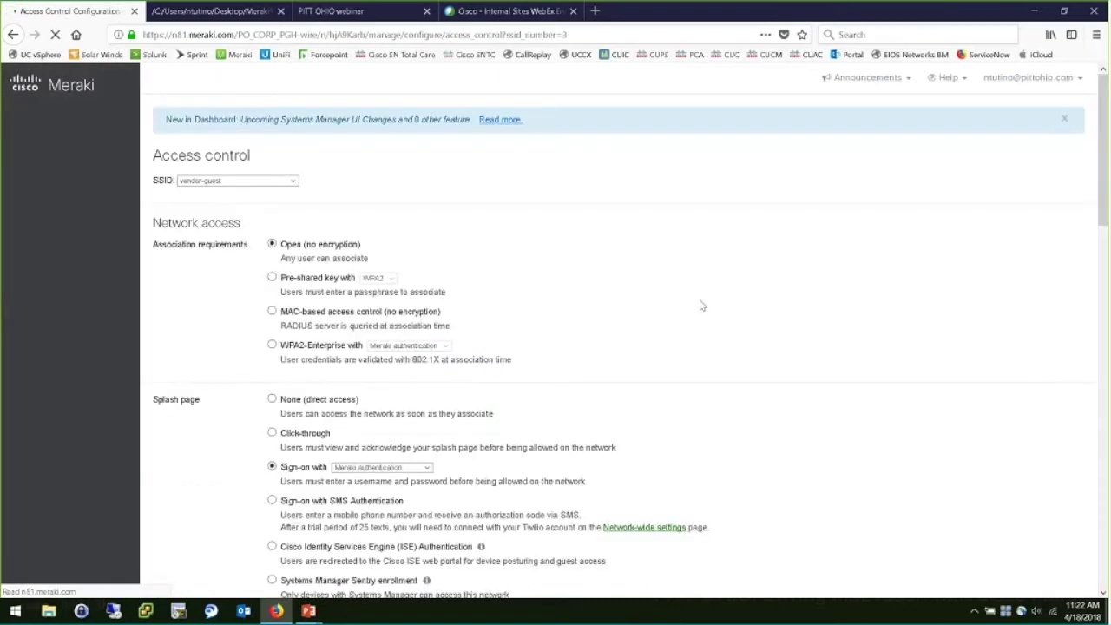
scroll(720, 314, down, 5)
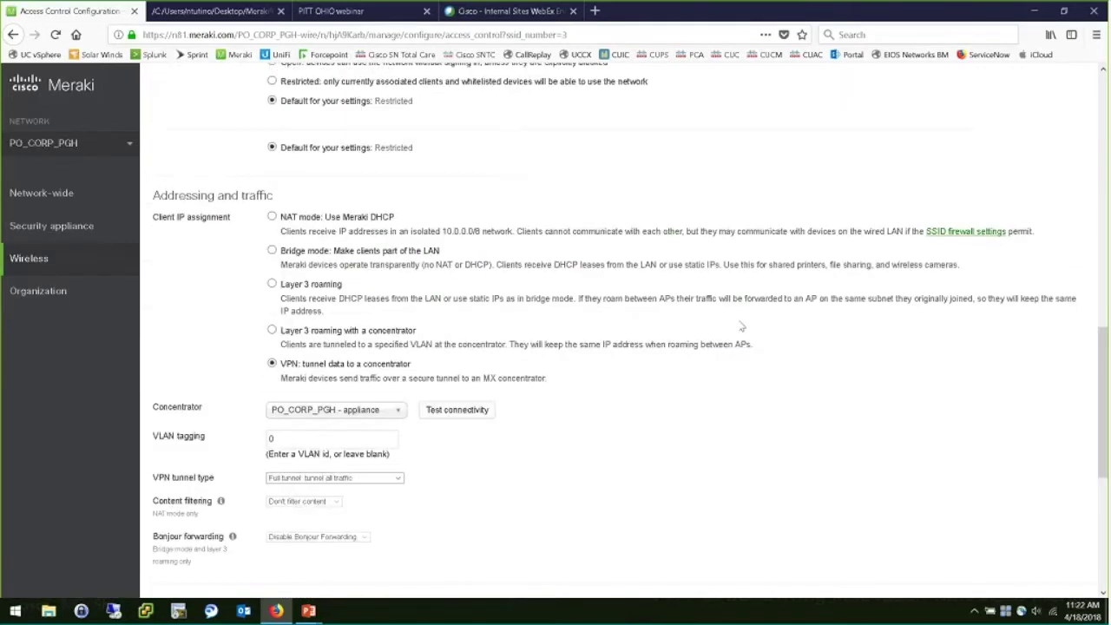
scroll(738, 325, down, 1)
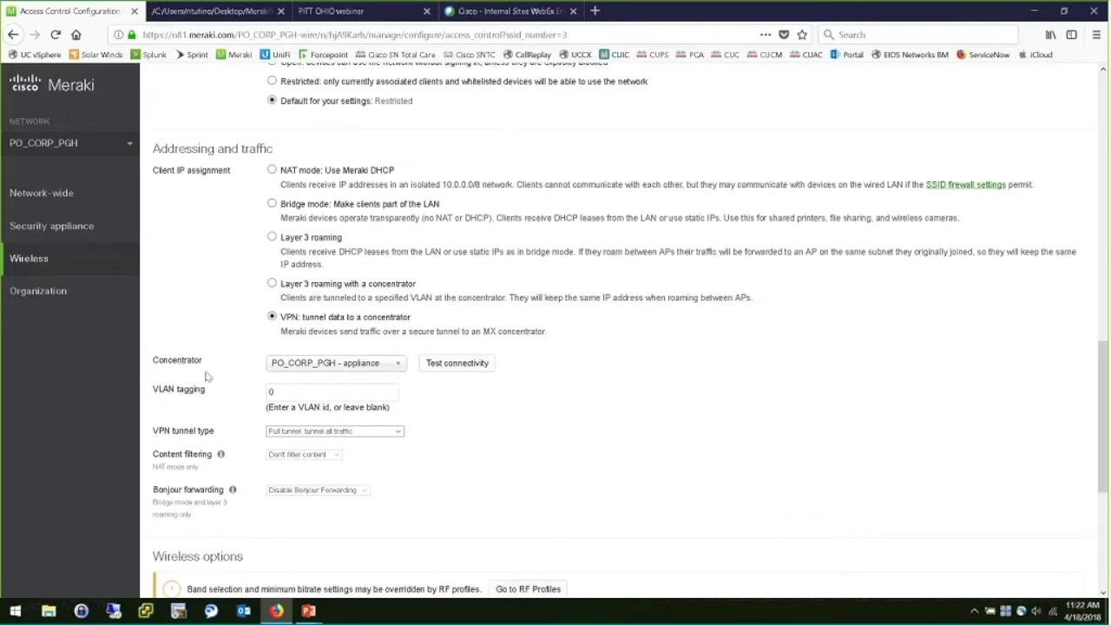
click(397, 364)
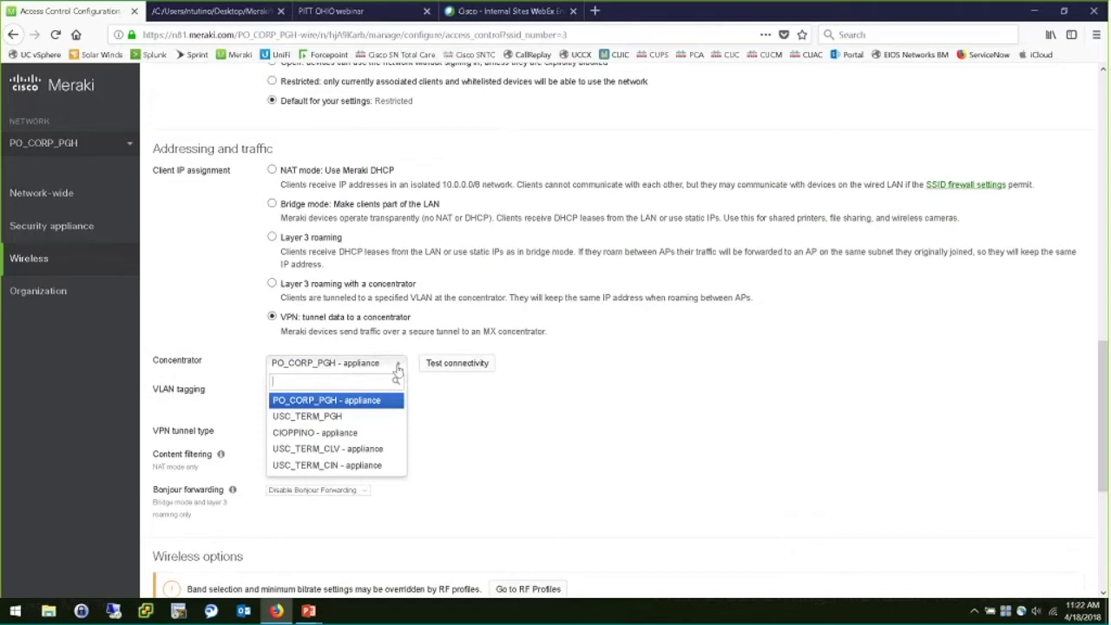
click(572, 442)
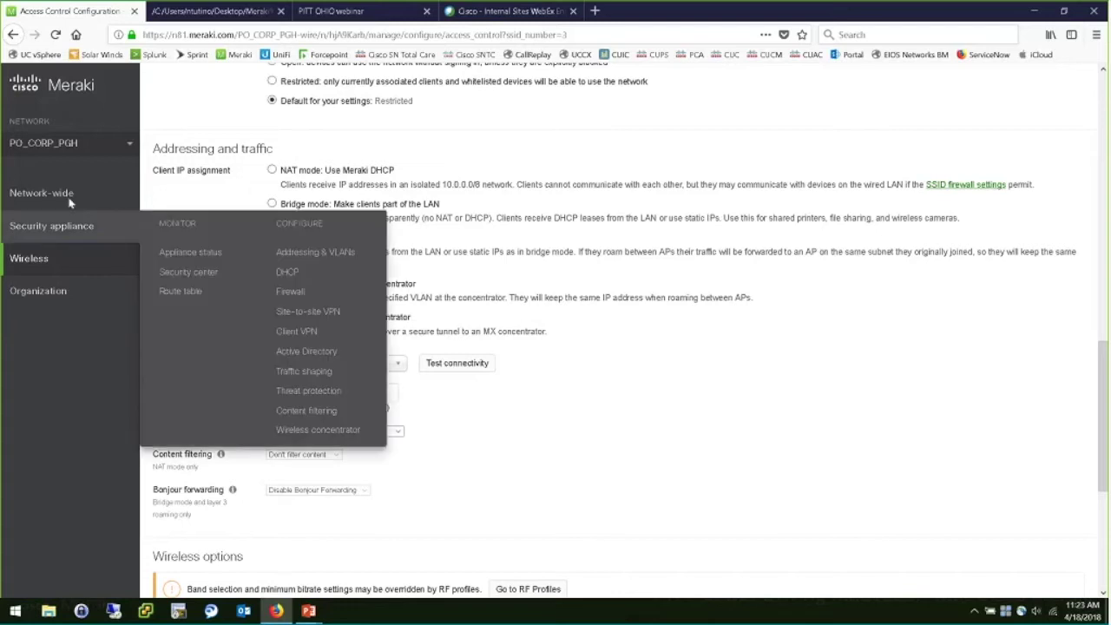
Review the network admins and their guest ambassador privileges in the network-wide administration settings, and open the Guest Management Portal preview
mouse_move(74, 193)
click(305, 245)
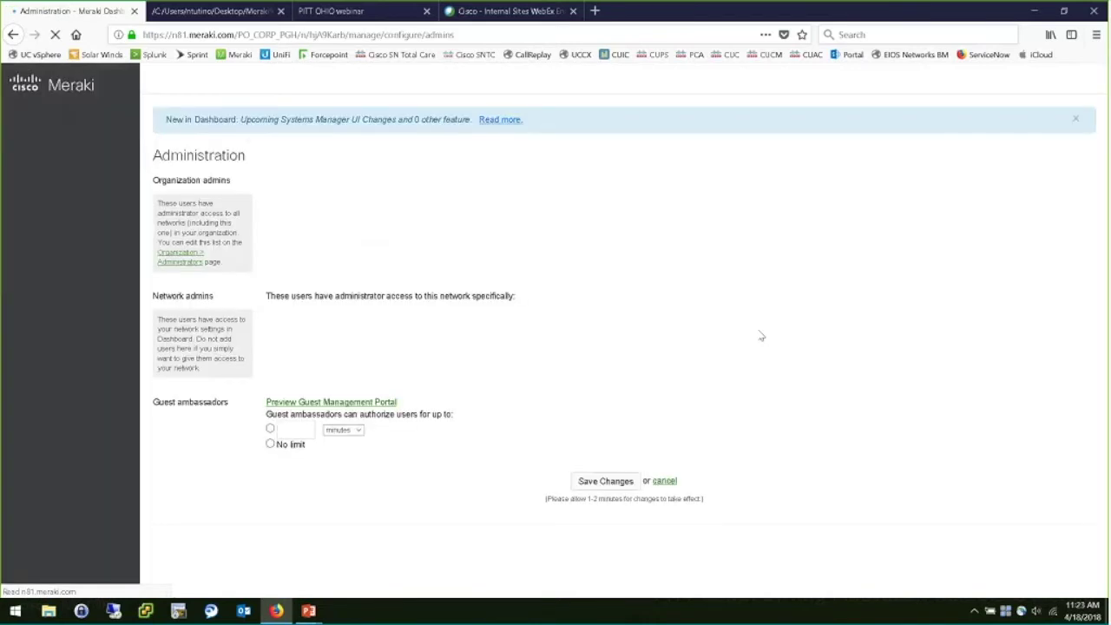
drag(153, 296, 219, 300)
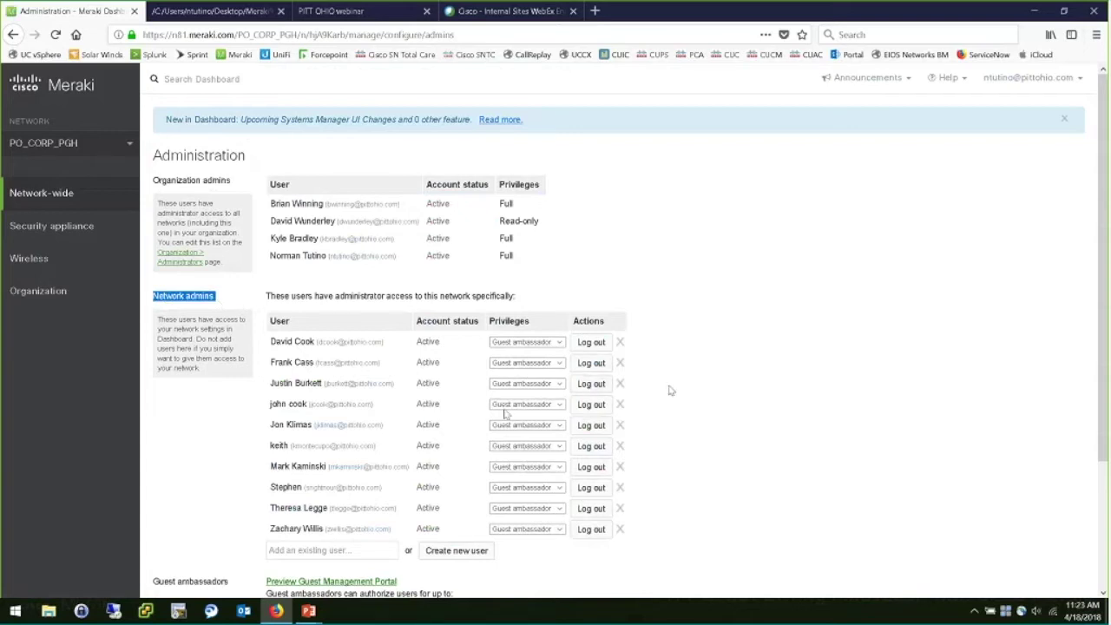
click(505, 414)
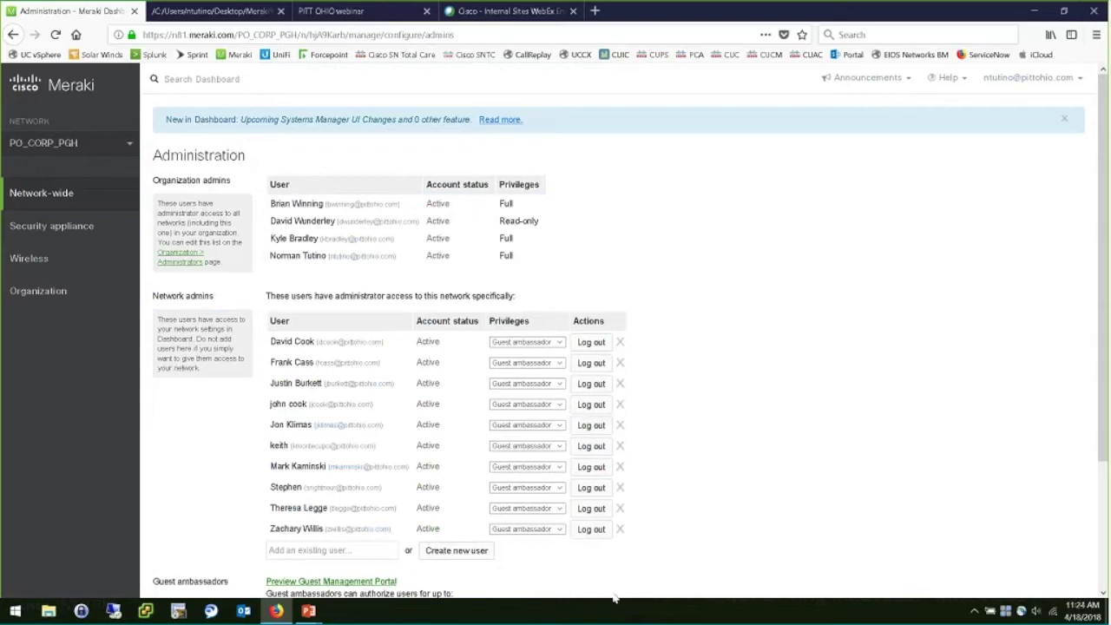
scroll(612, 597, down, 3)
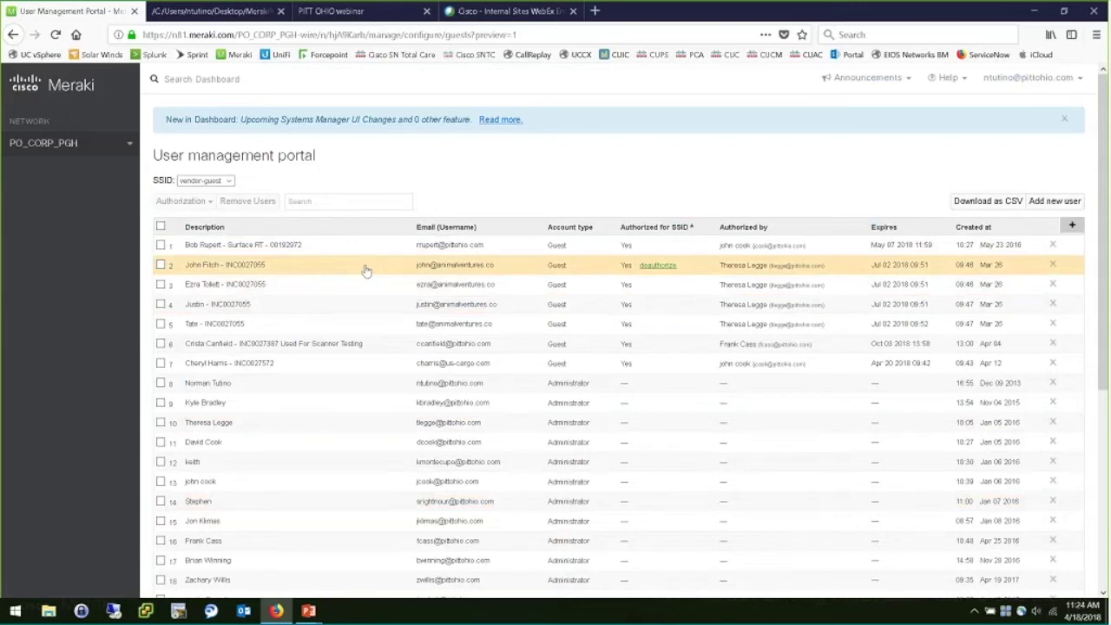
Open the second listed guest's account, inspect its description, authorization options and expiry, and close it without updating
click(366, 269)
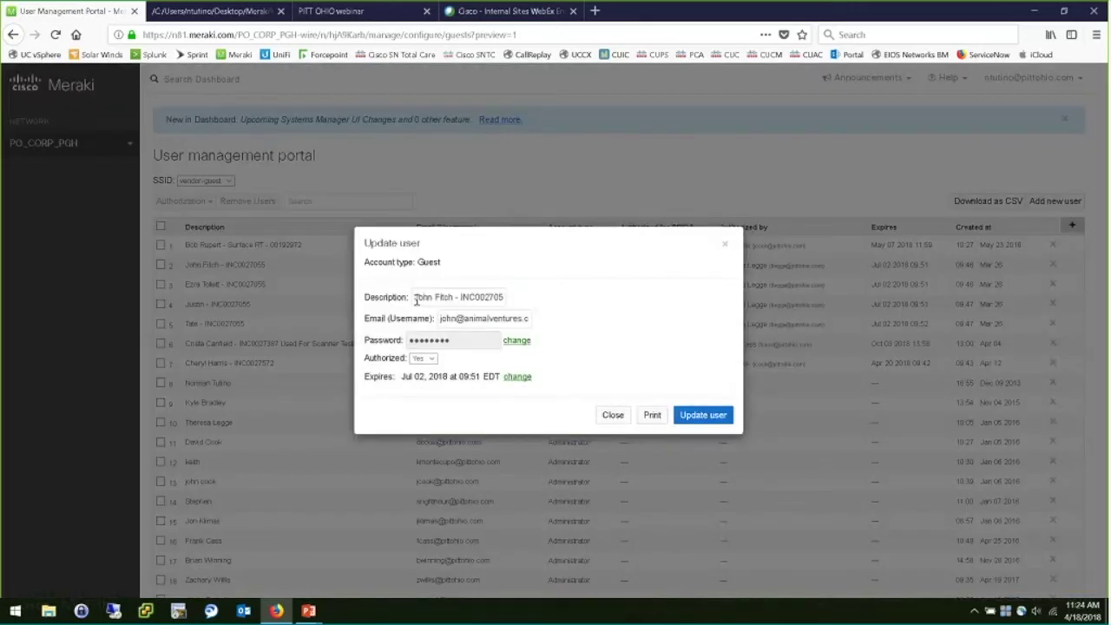
drag(413, 297, 518, 310)
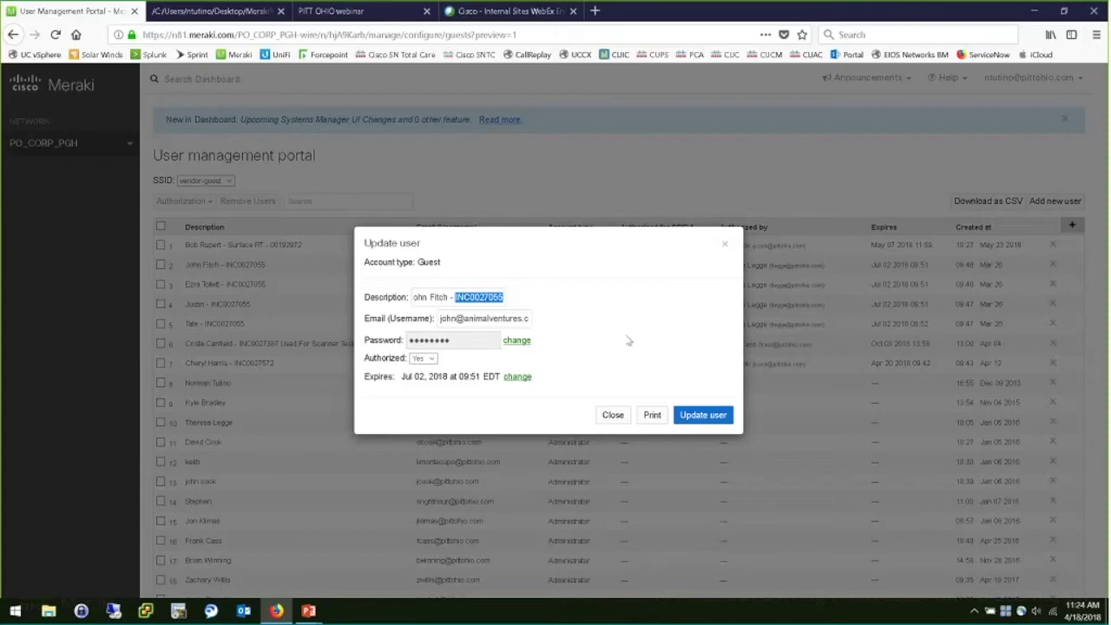
click(432, 359)
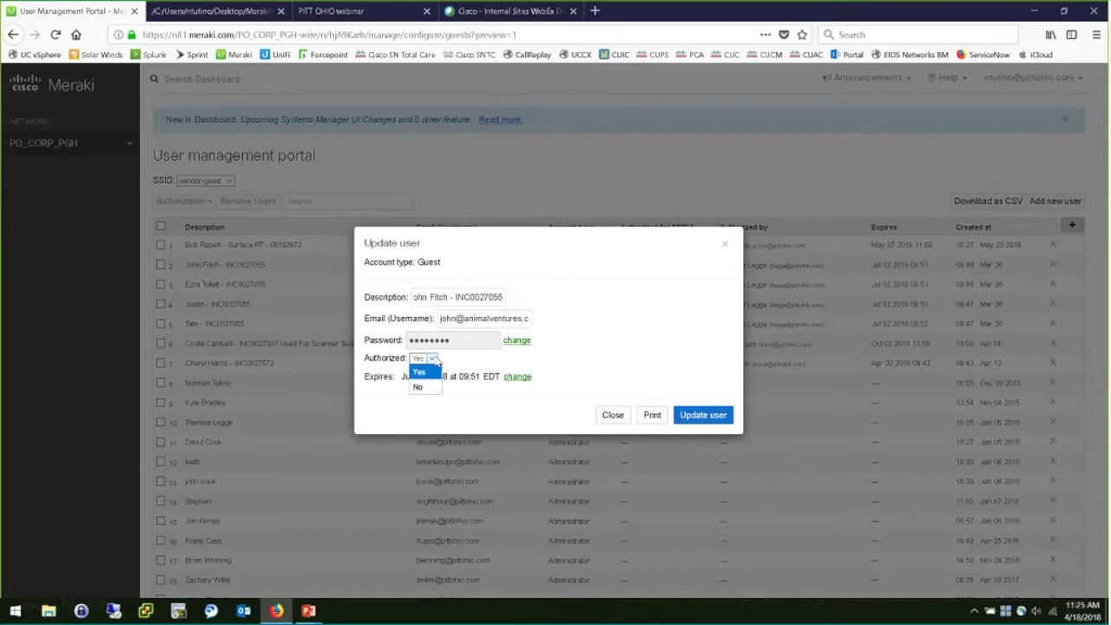
click(424, 371)
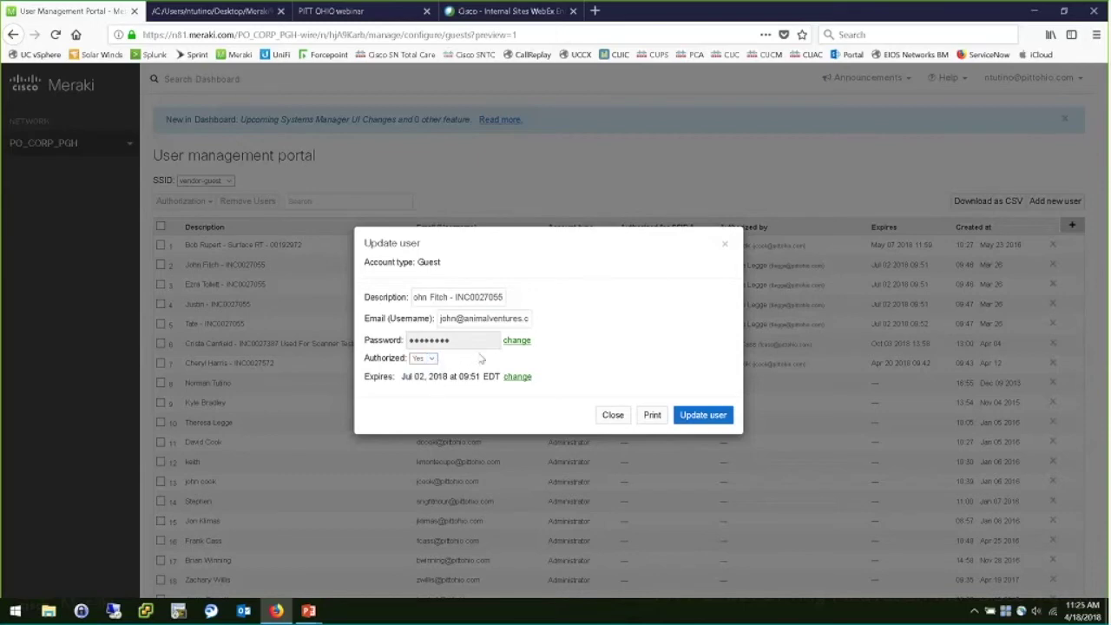
click(432, 359)
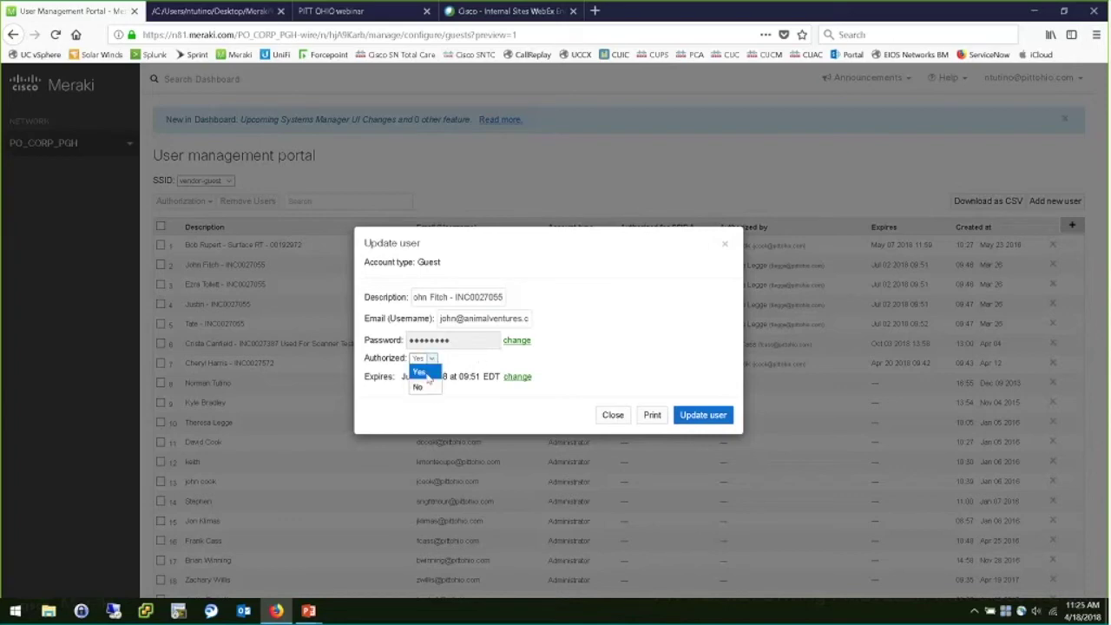
click(483, 362)
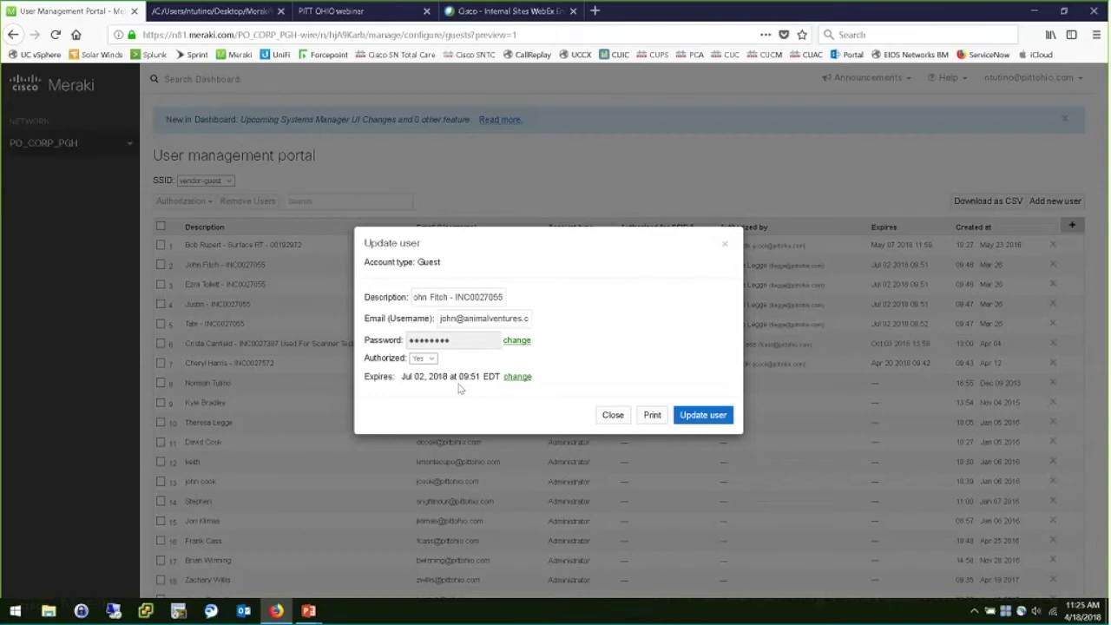
click(612, 414)
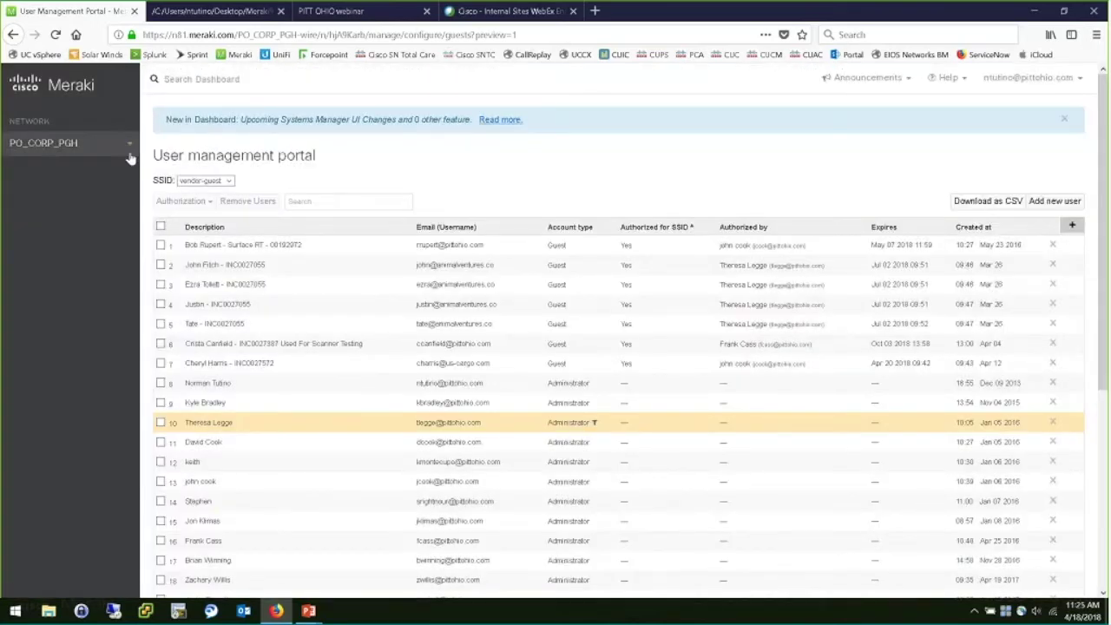
View the overview of all networks and highlight the poe-voip SSID in the PO_CORP_PGH wireless SSID overview
click(125, 145)
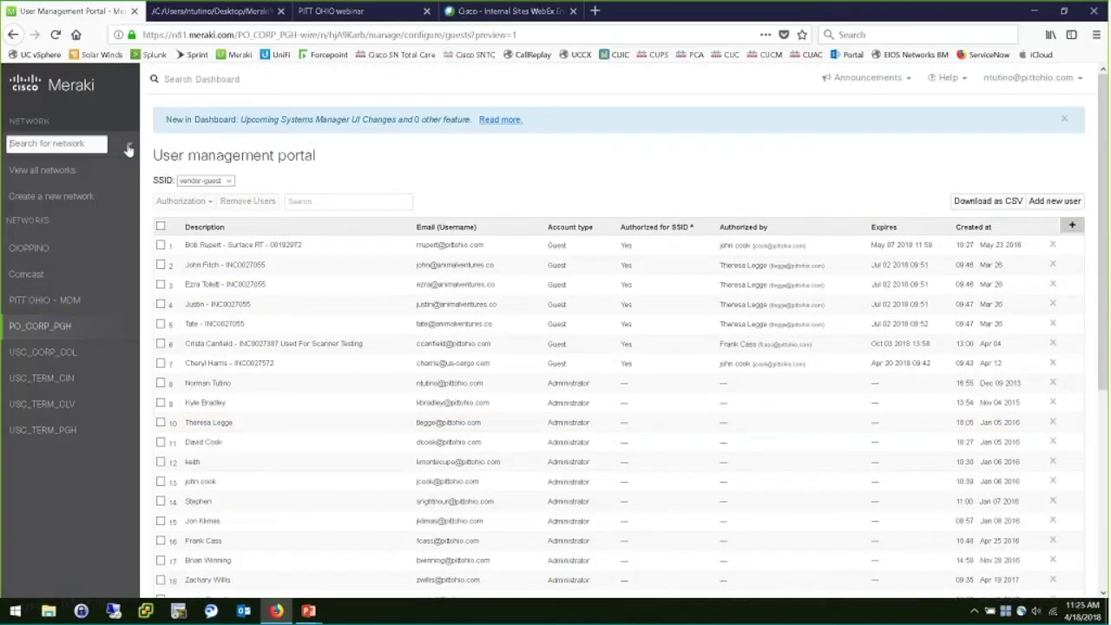
click(70, 171)
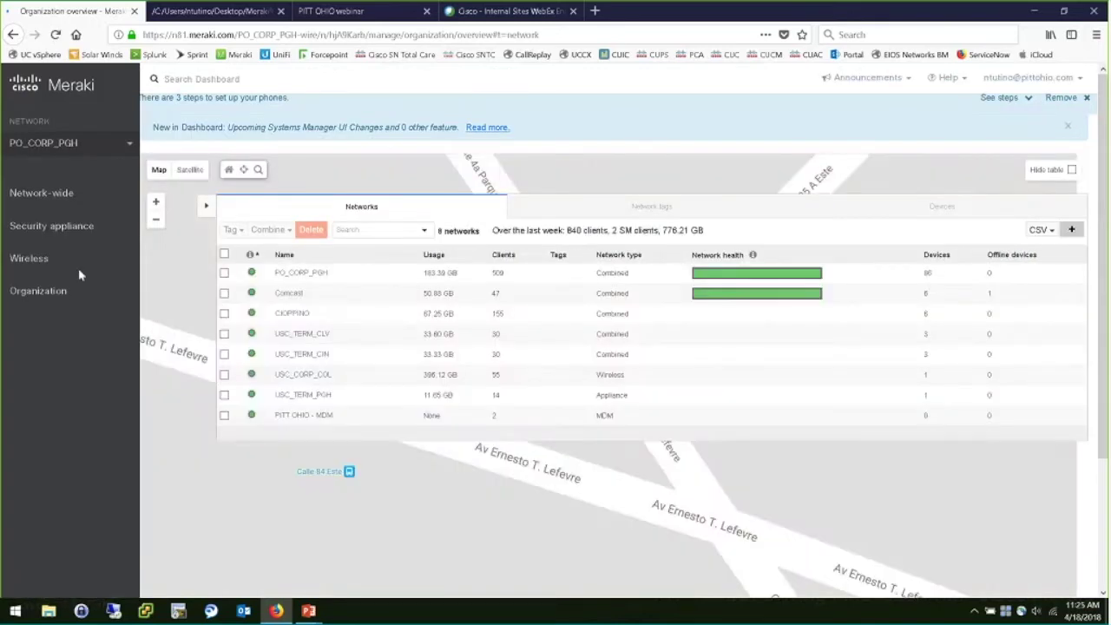
mouse_move(78, 265)
click(286, 285)
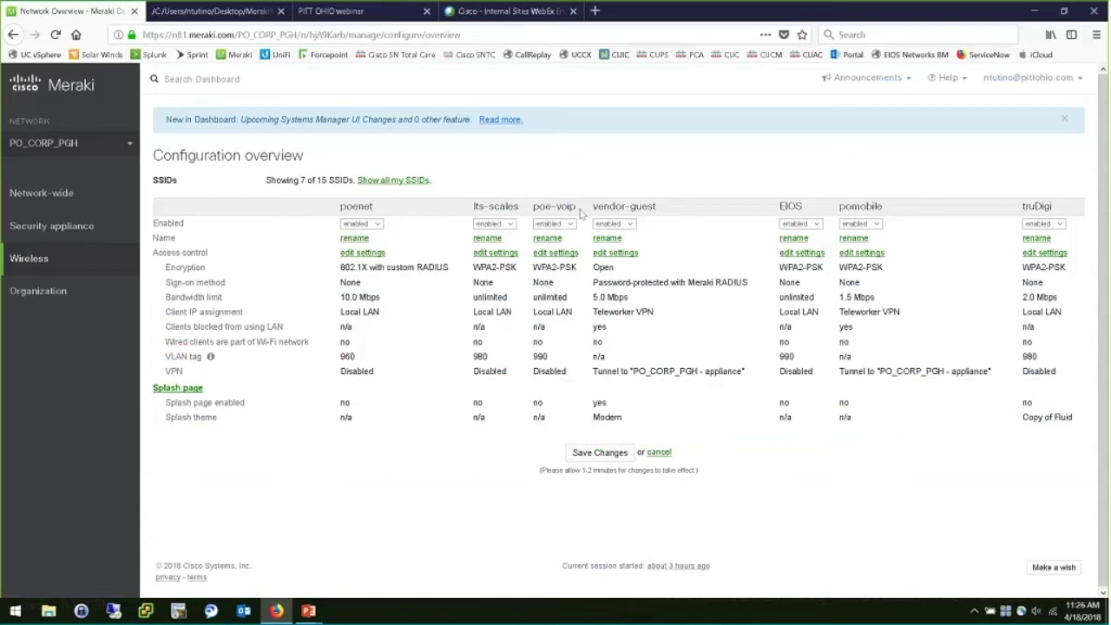
drag(579, 209, 532, 206)
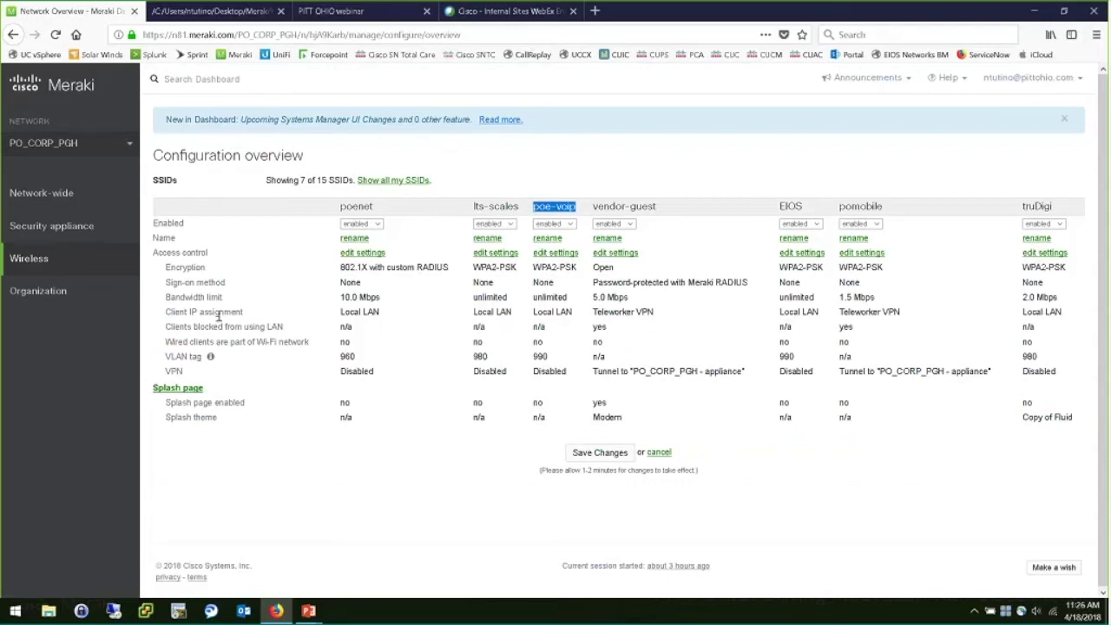
Review the wireless firewall and traffic shaping rules and show the DSCP tagging options of the SCCP rule
mouse_move(83, 266)
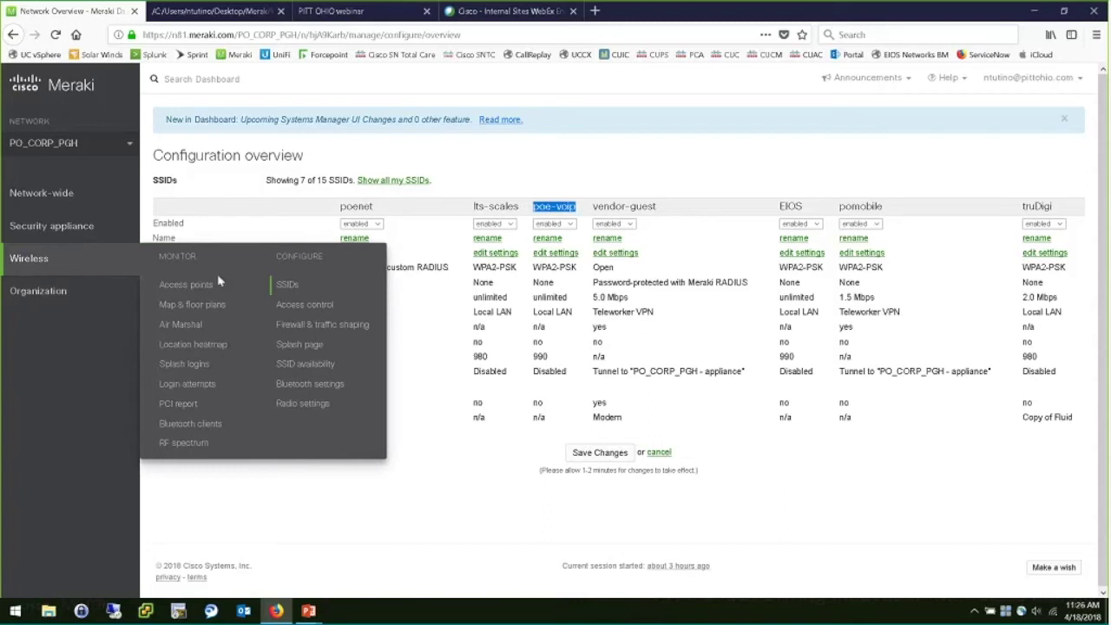
click(300, 344)
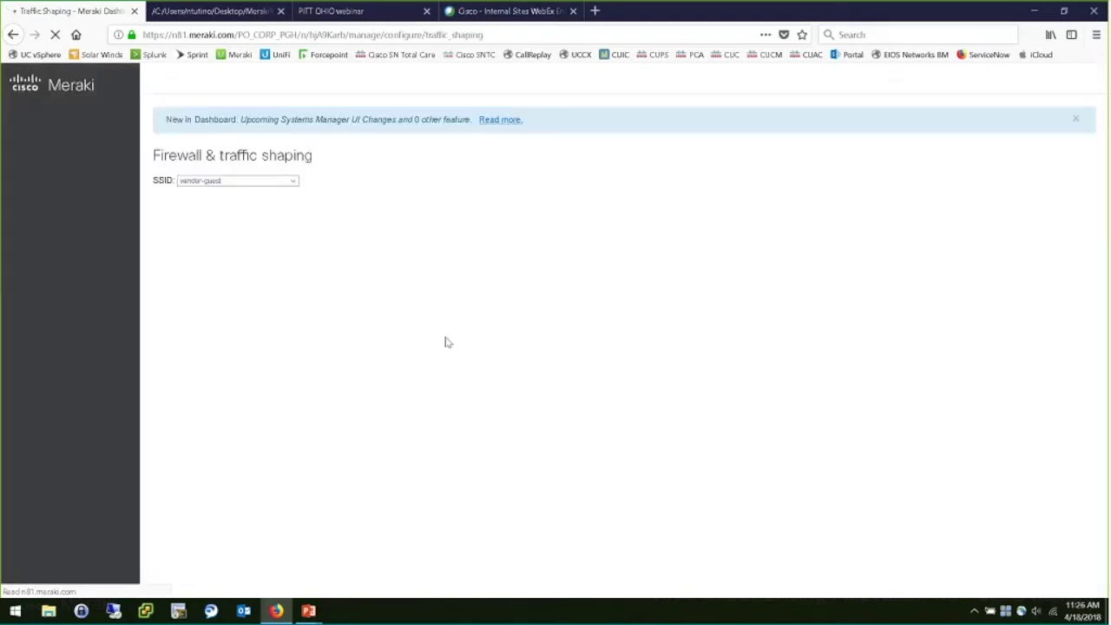
click(279, 180)
click(408, 251)
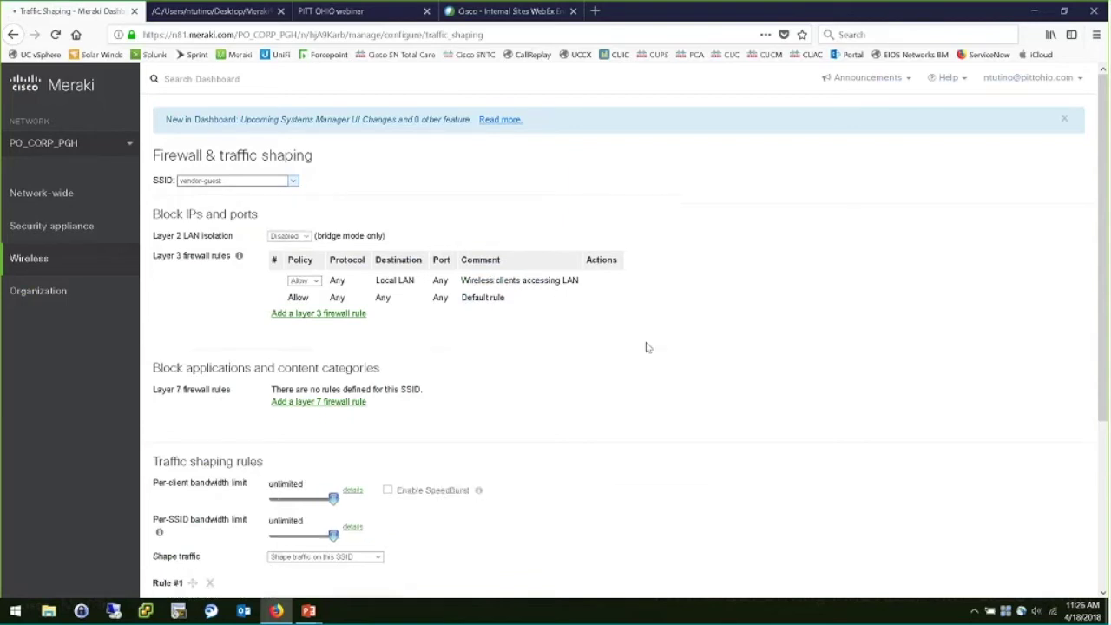
scroll(739, 375, down, 5)
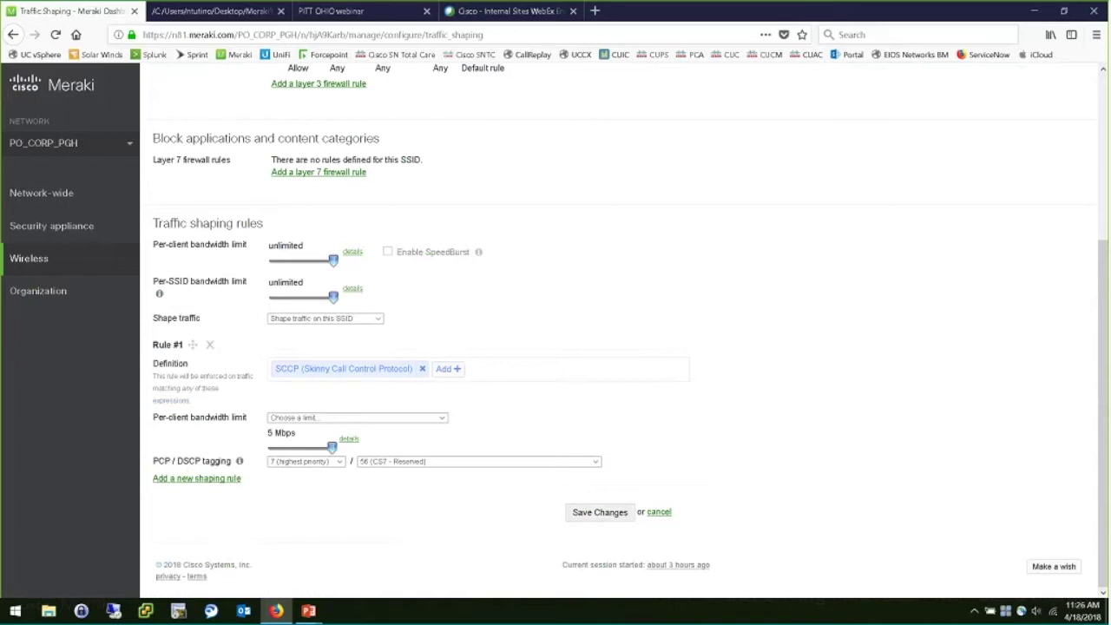
click(595, 461)
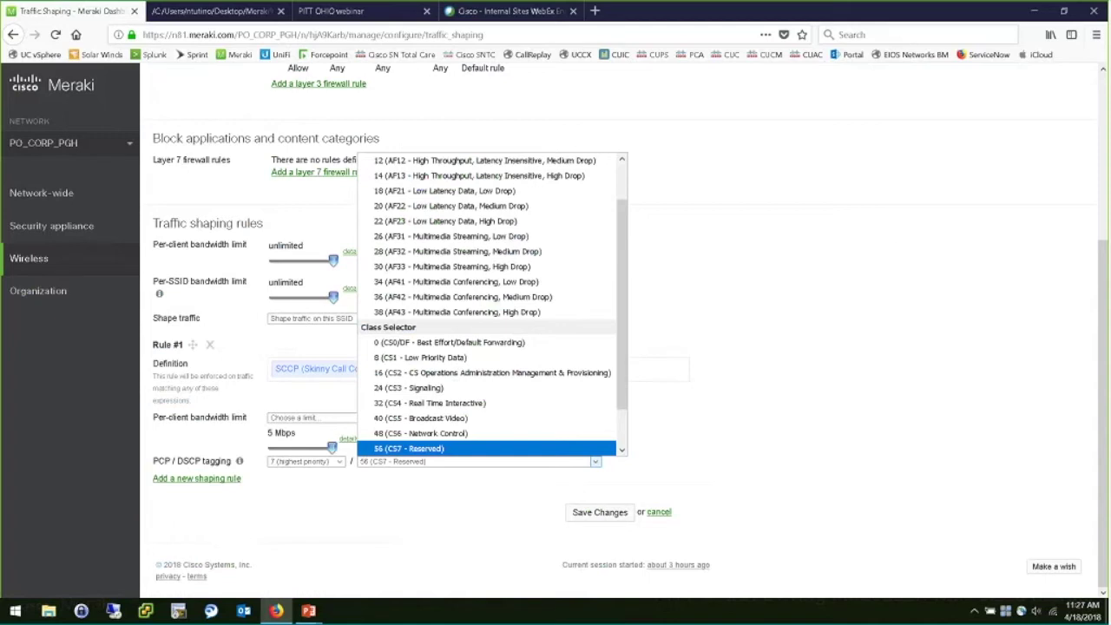
click(853, 292)
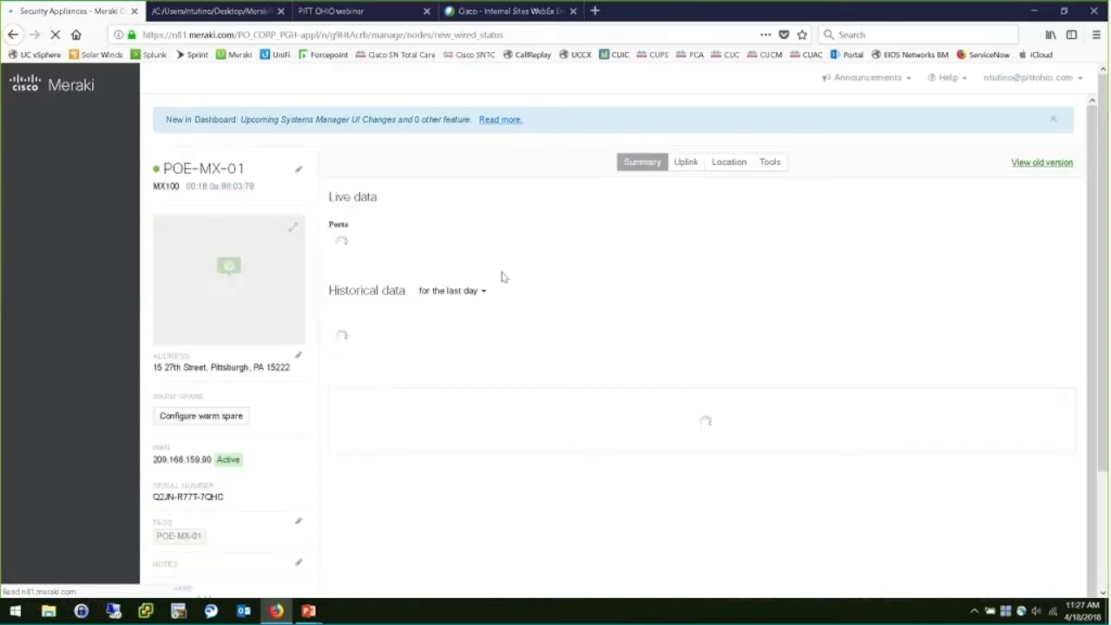
Open the available firmware update of the POE-MX-01 appliance and choose to perform the security appliance upgrade now
scroll(178, 442, down, 3)
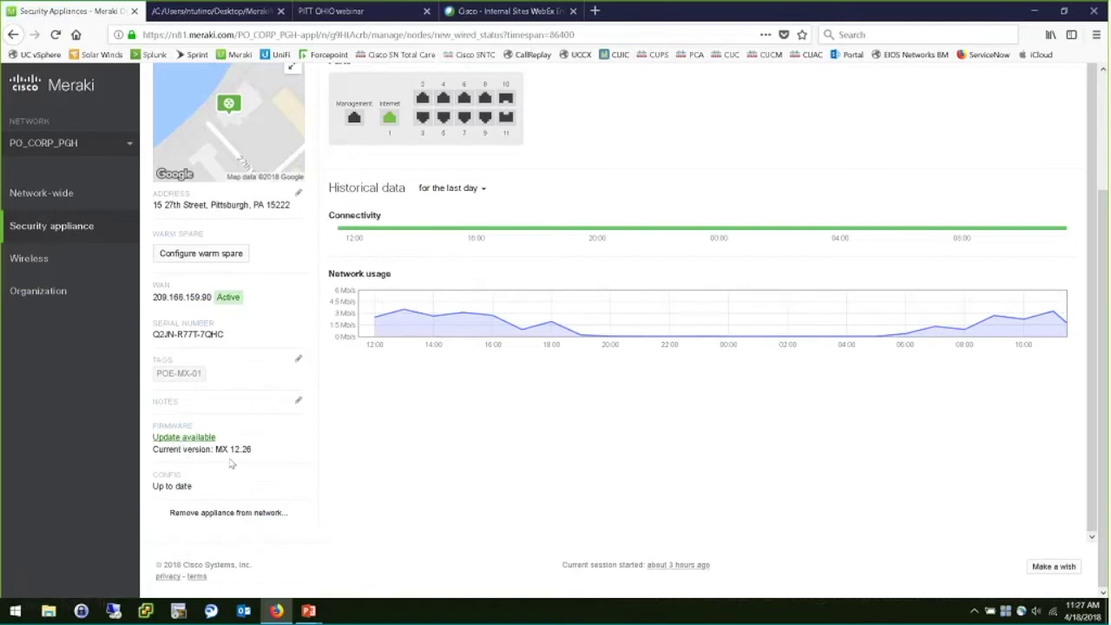
click(177, 437)
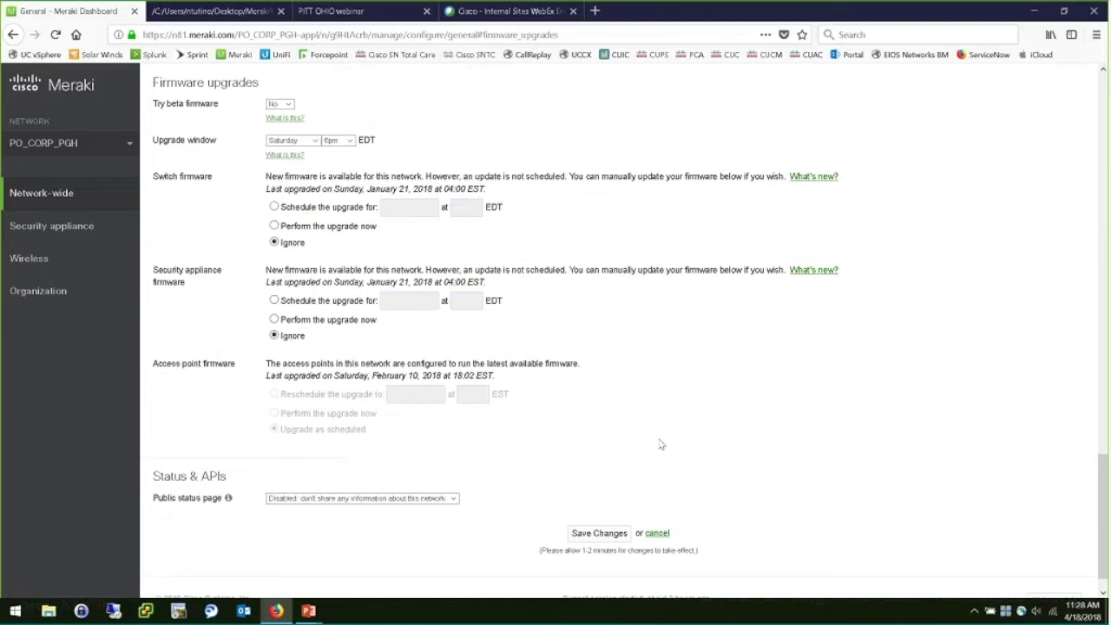
click(274, 319)
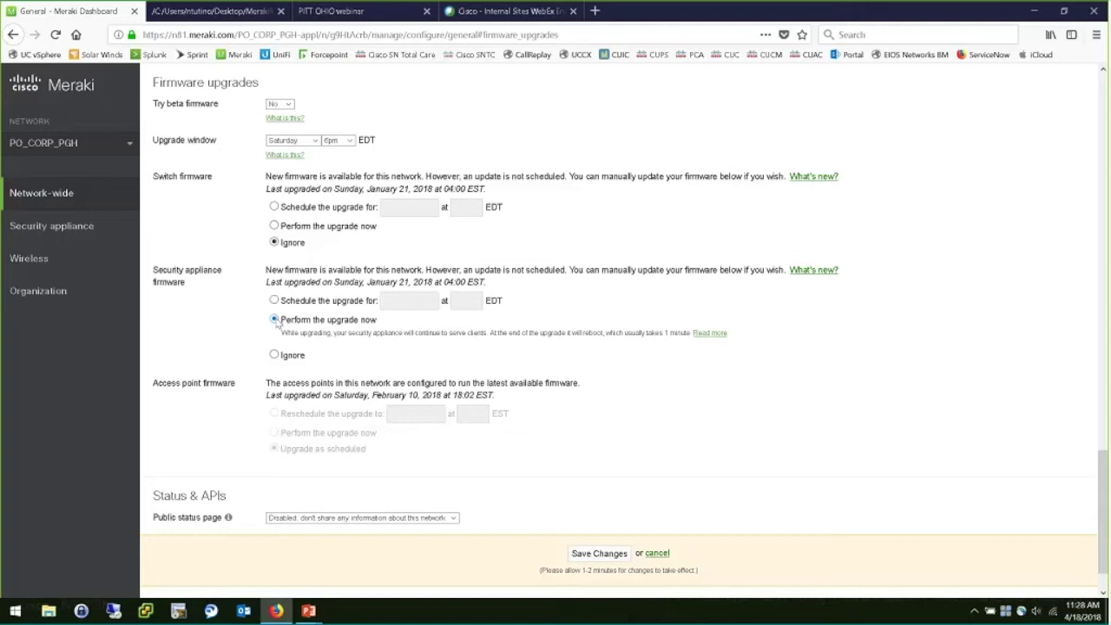
Schedule the security appliance firmware upgrade for 04/29/2018 at 04:00
click(274, 301)
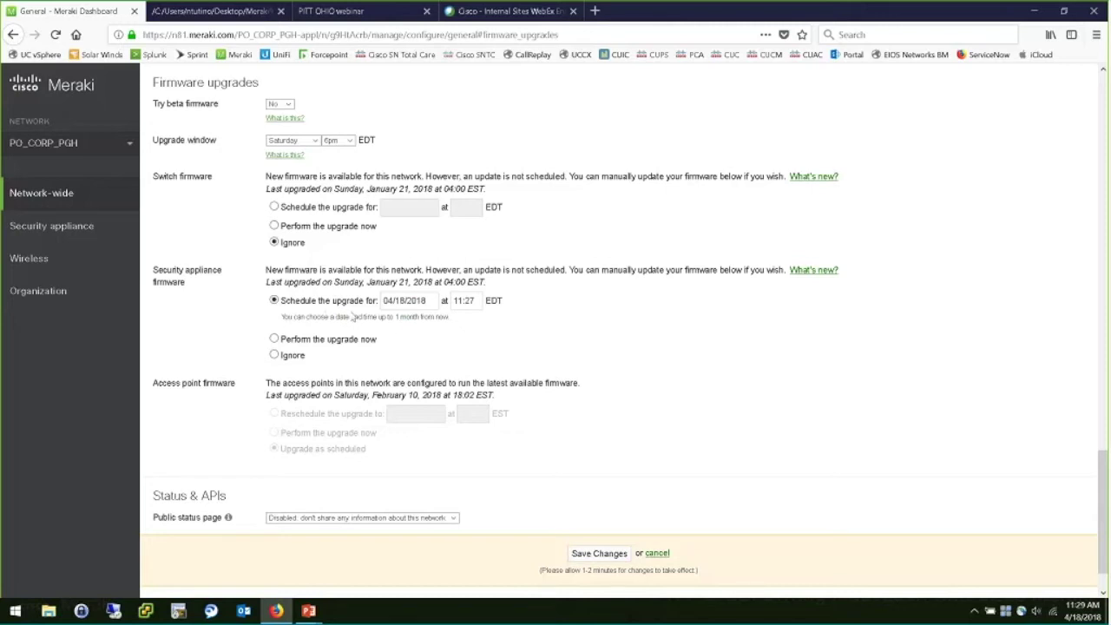
click(413, 300)
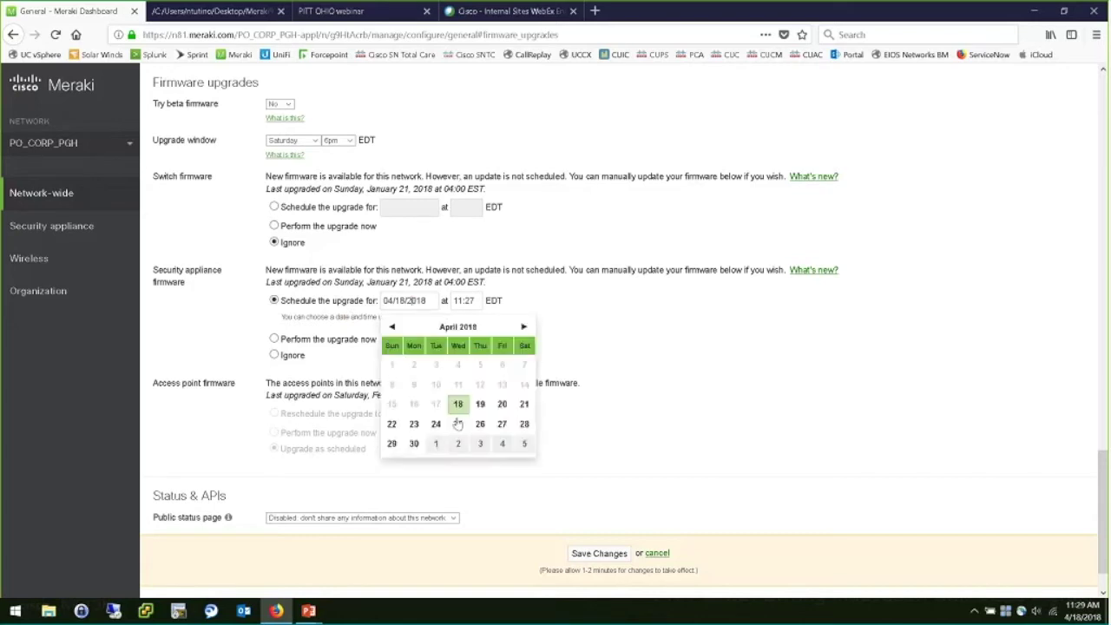
click(393, 444)
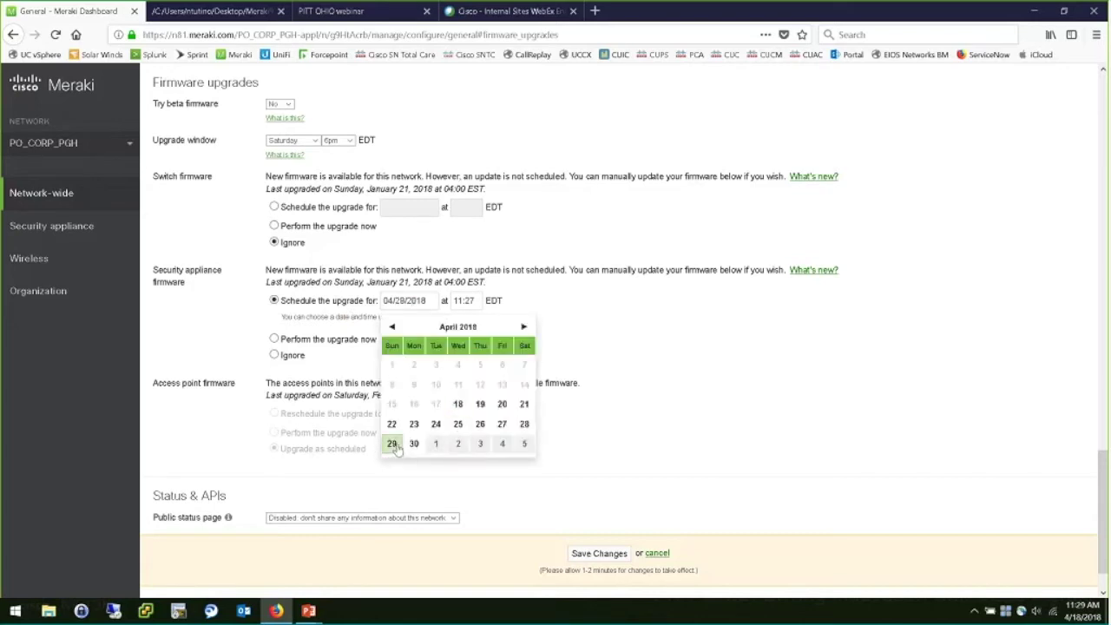
click(466, 300)
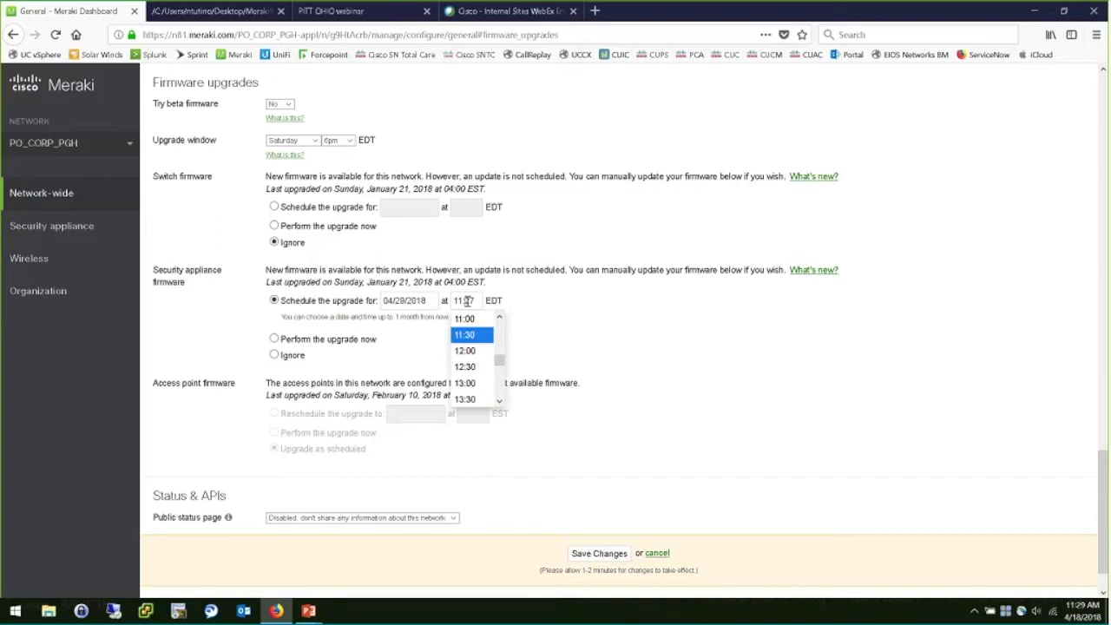
scroll(501, 343, up, 5)
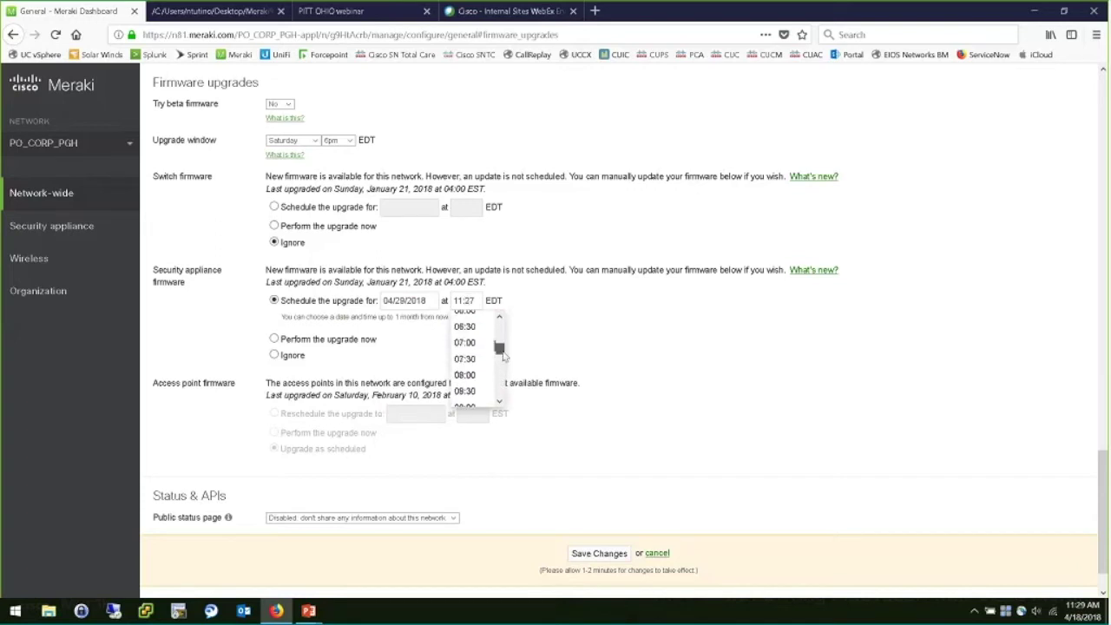
click(464, 357)
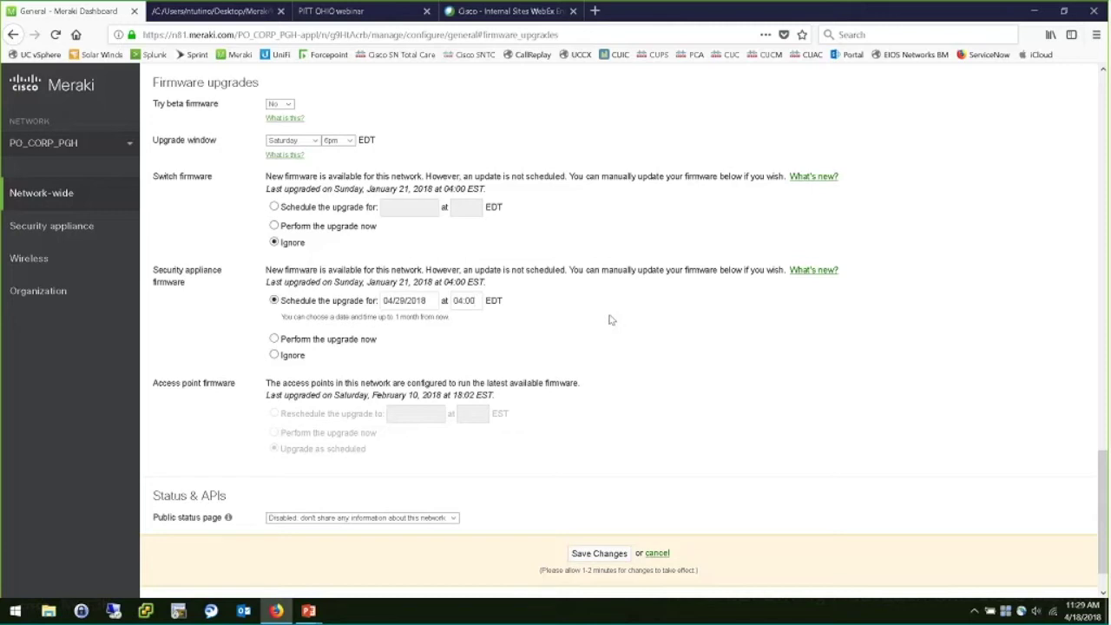
Leave without saving for the organization's firmware upgrades overview and view the latest stable release candidate and beta versions
mouse_move(75, 291)
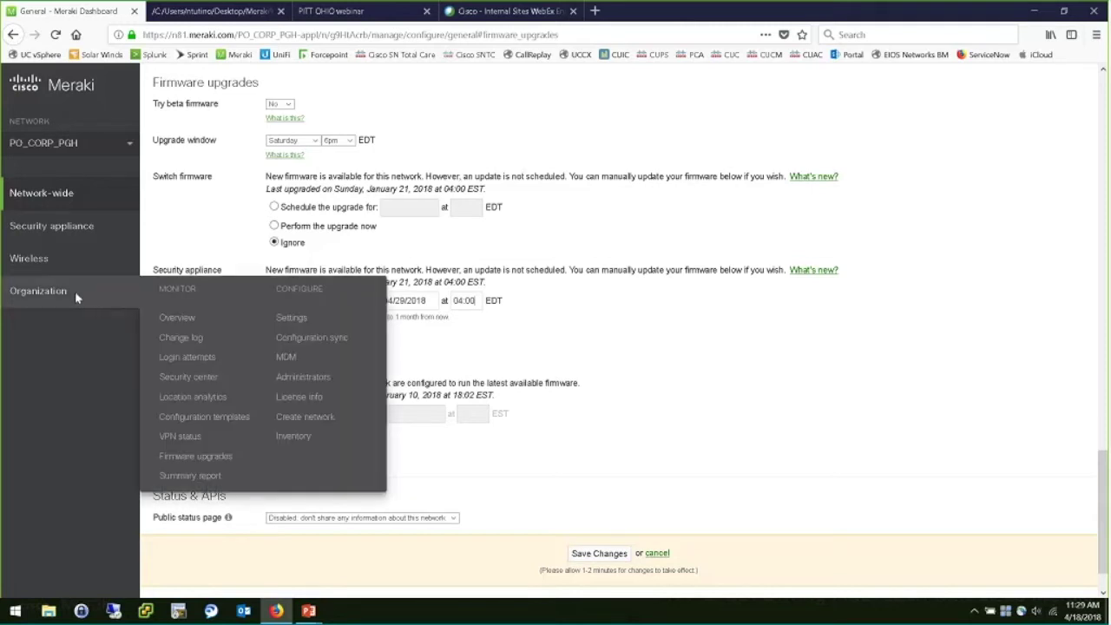
click(216, 462)
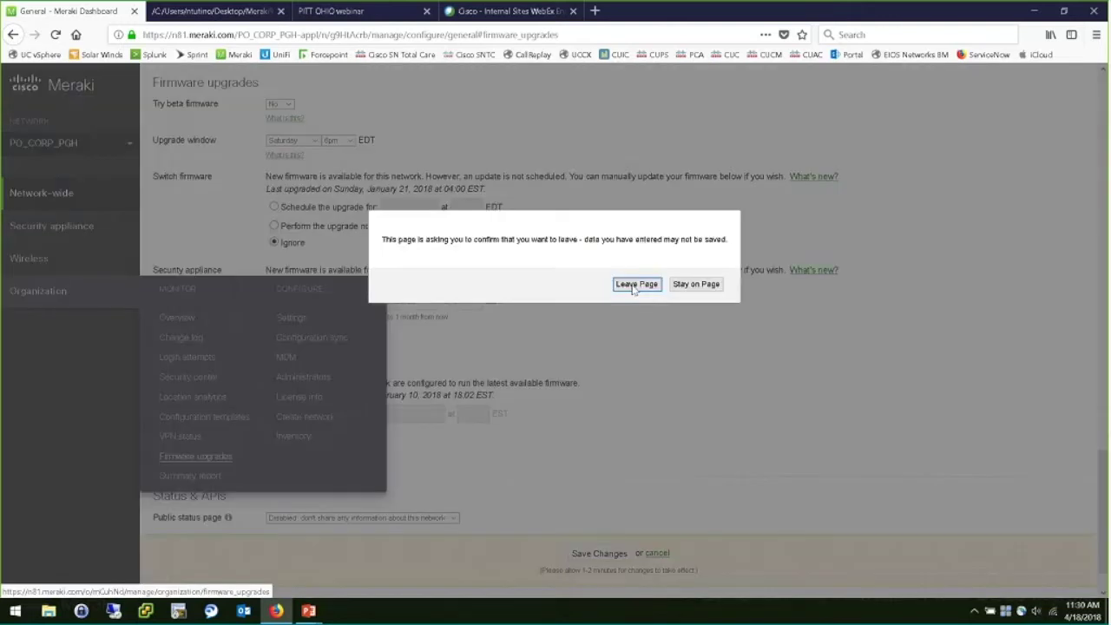
click(635, 286)
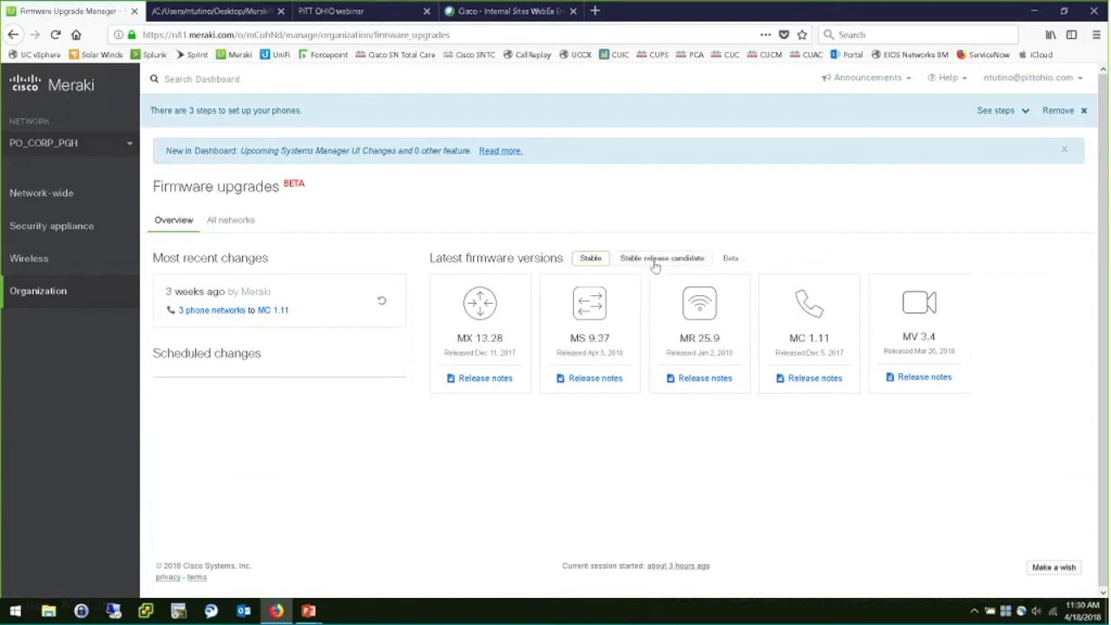
click(655, 261)
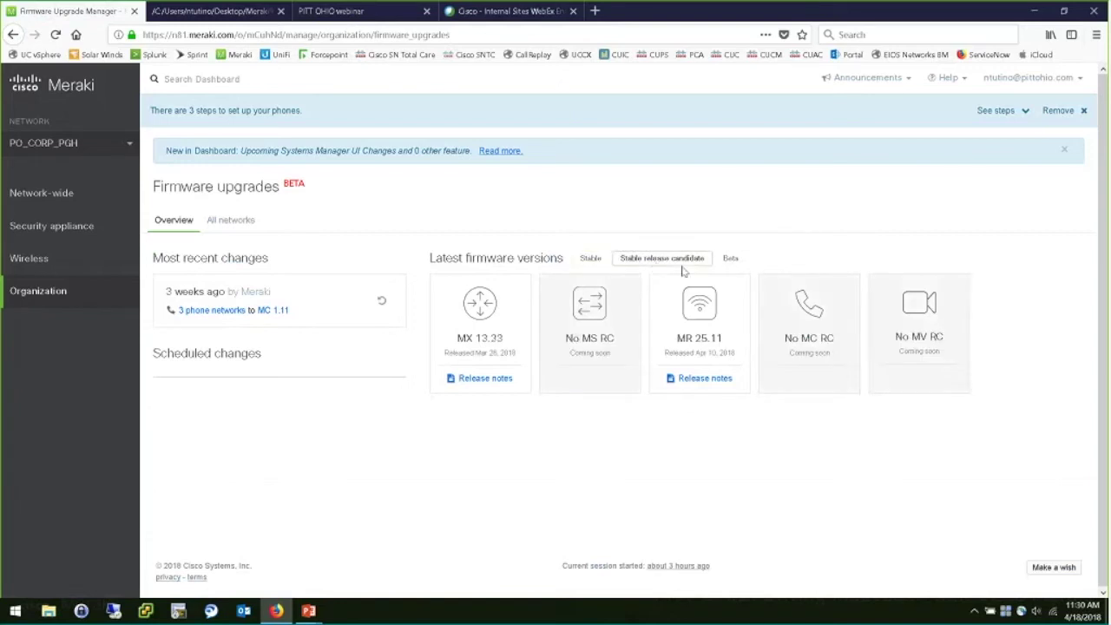
click(732, 260)
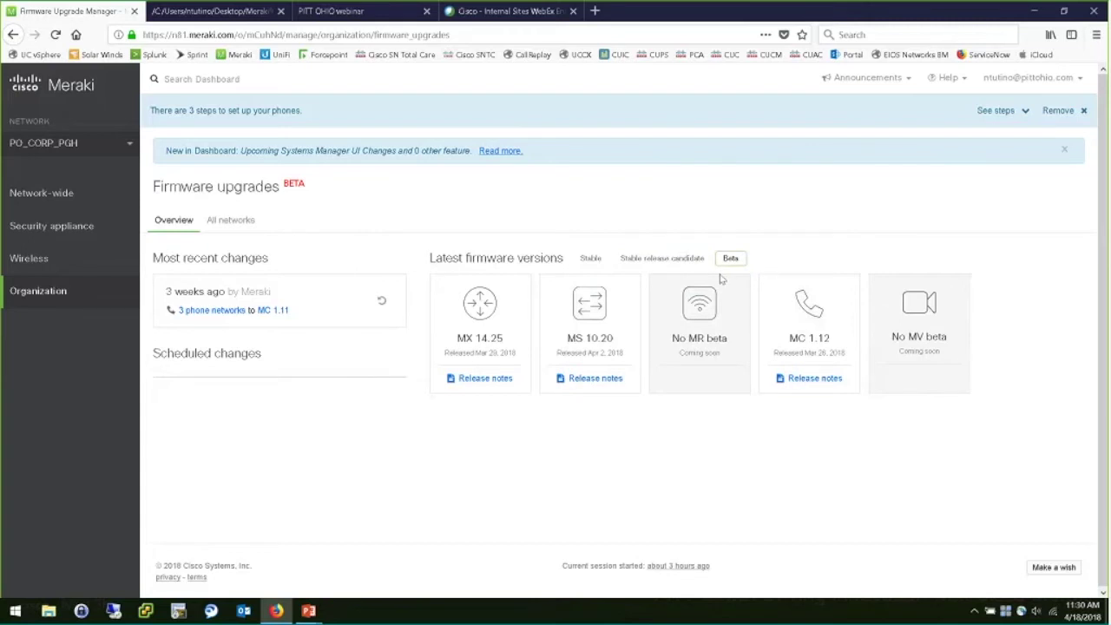
Return to the stable firmware versions, read the MR 25.9 changelog through to its end and close it
click(590, 259)
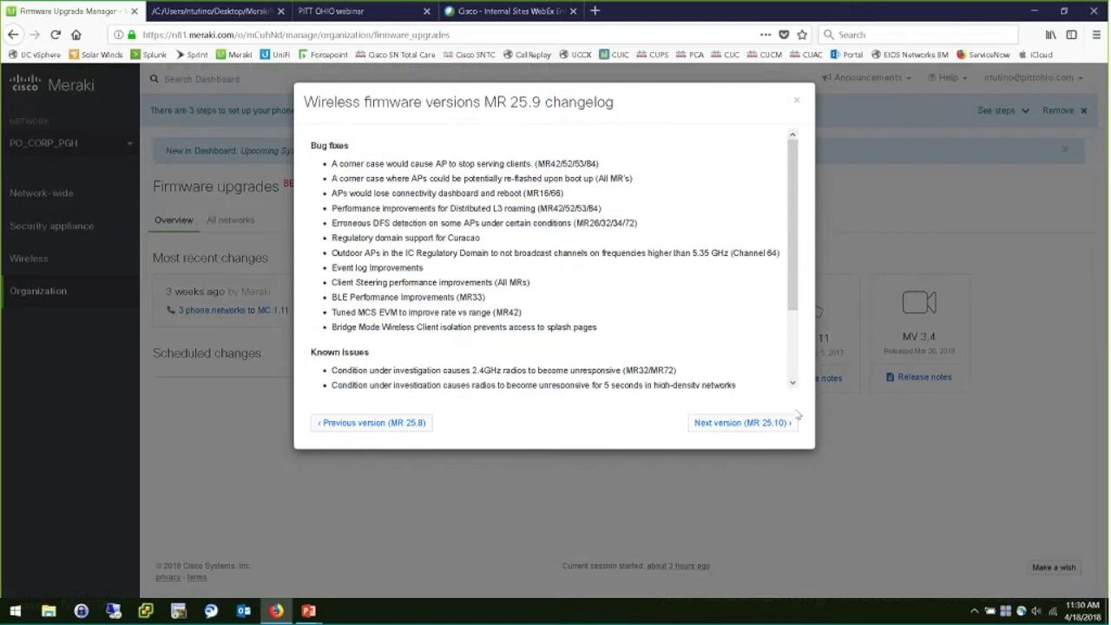
scroll(796, 305, down, 1)
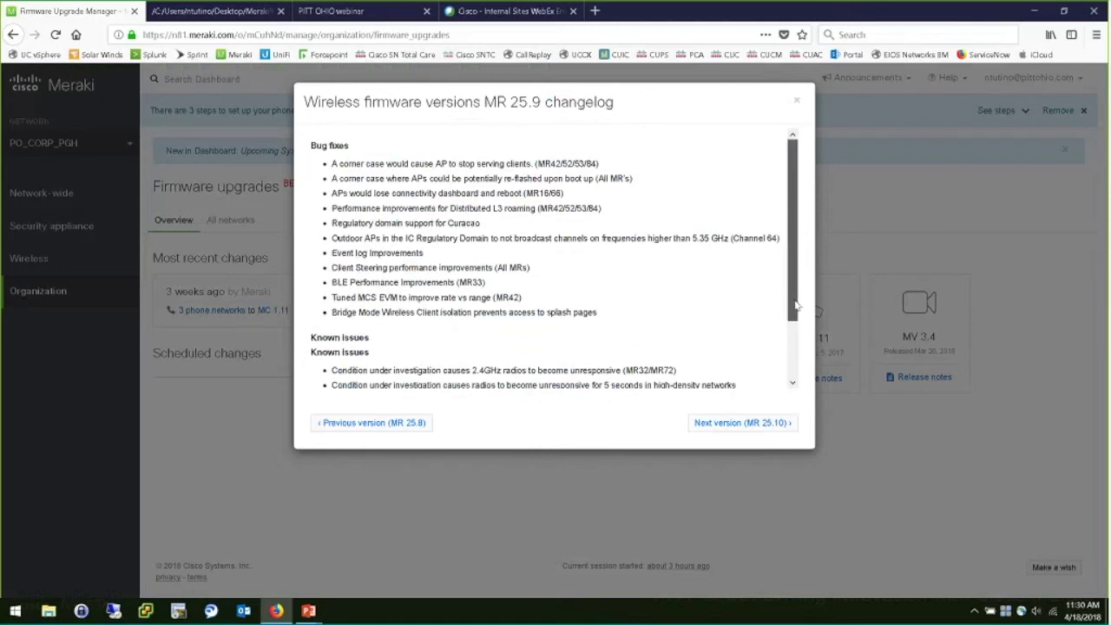
scroll(795, 305, down, 1)
scroll(795, 305, down, 3)
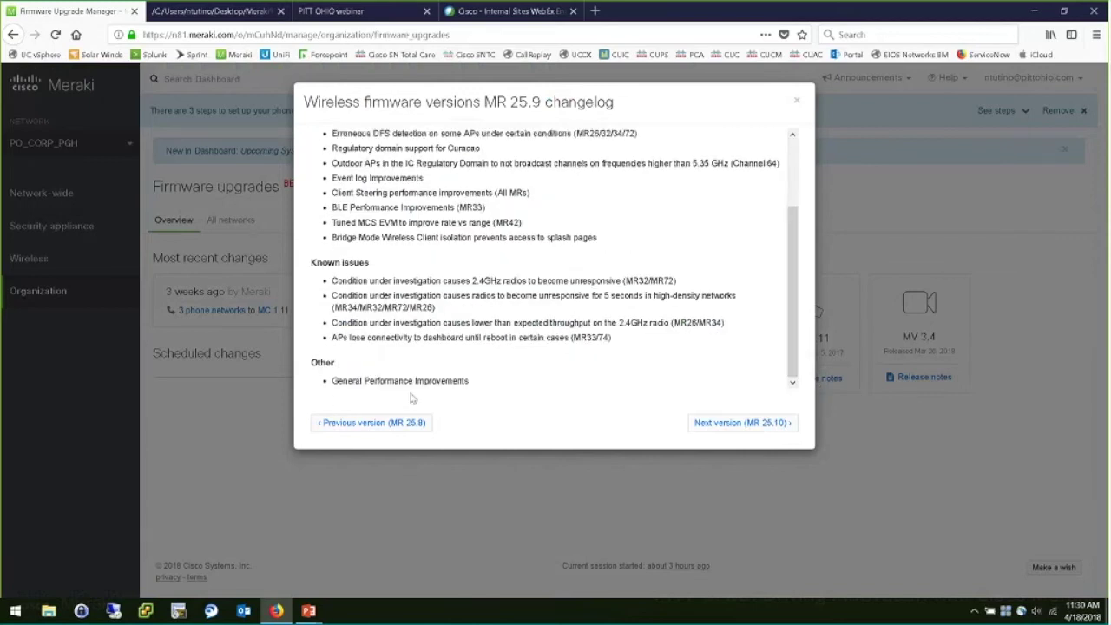
click(795, 104)
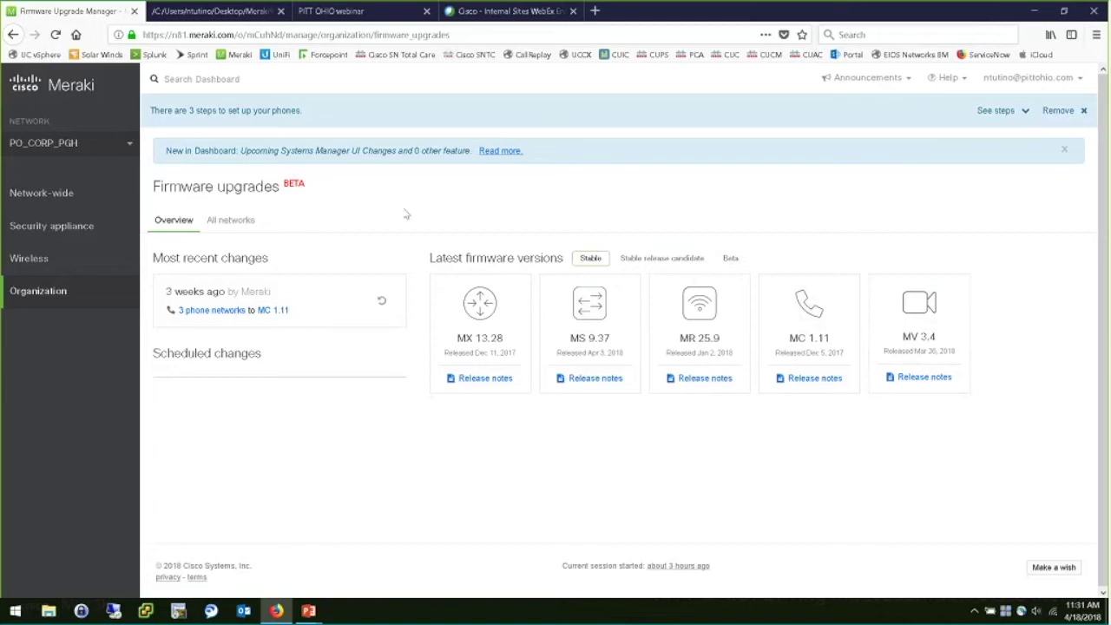
Switch to the USC_TERM_CIN network and open its security appliance status
click(117, 147)
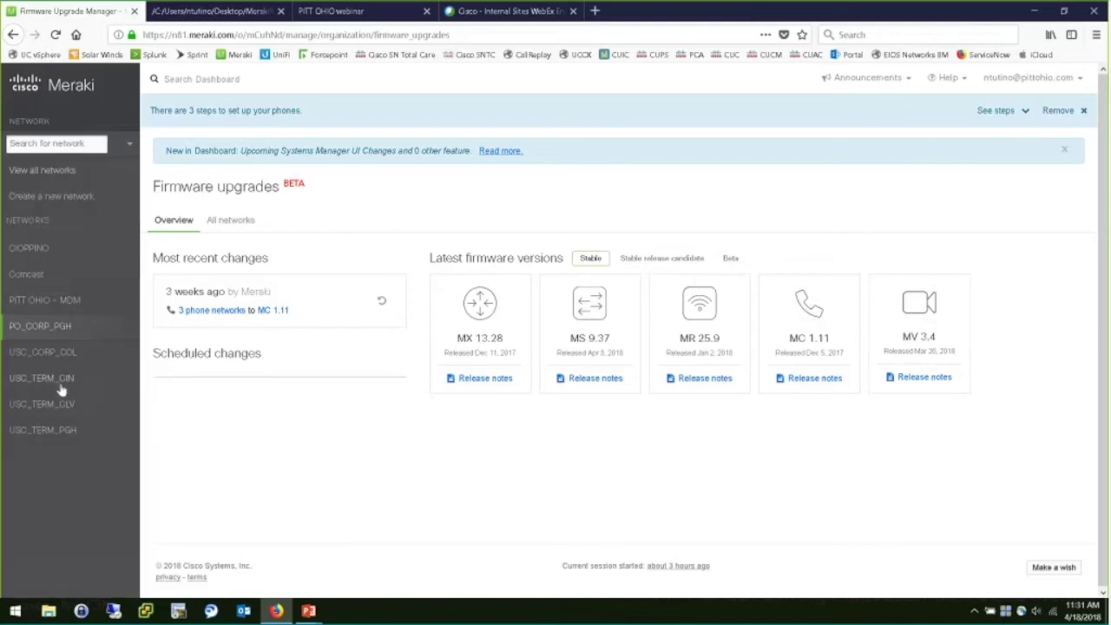
click(62, 382)
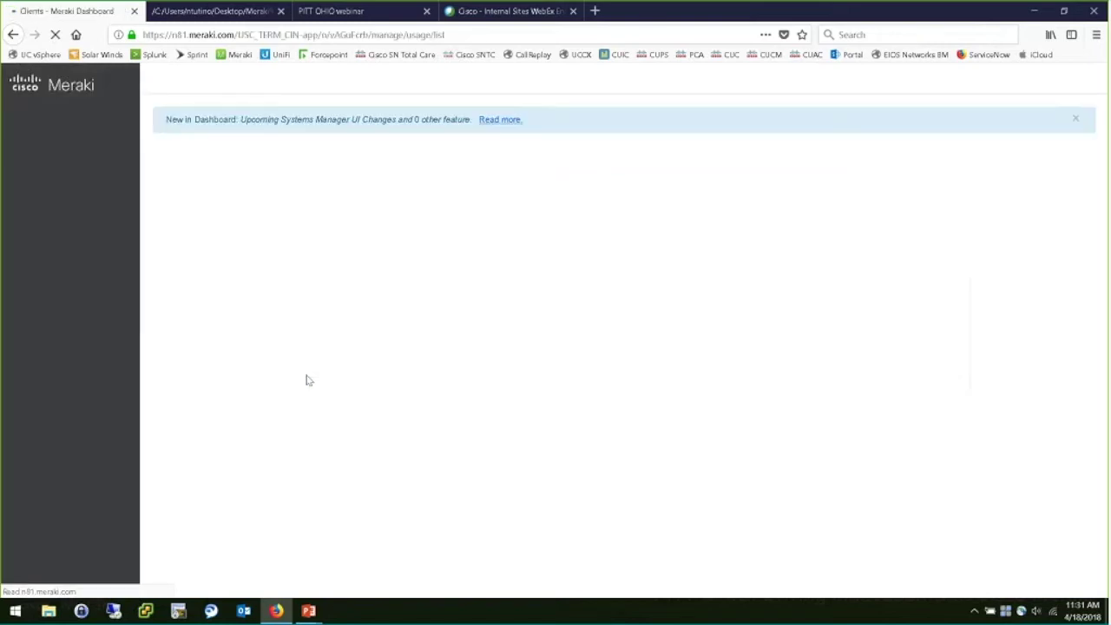
mouse_move(154, 254)
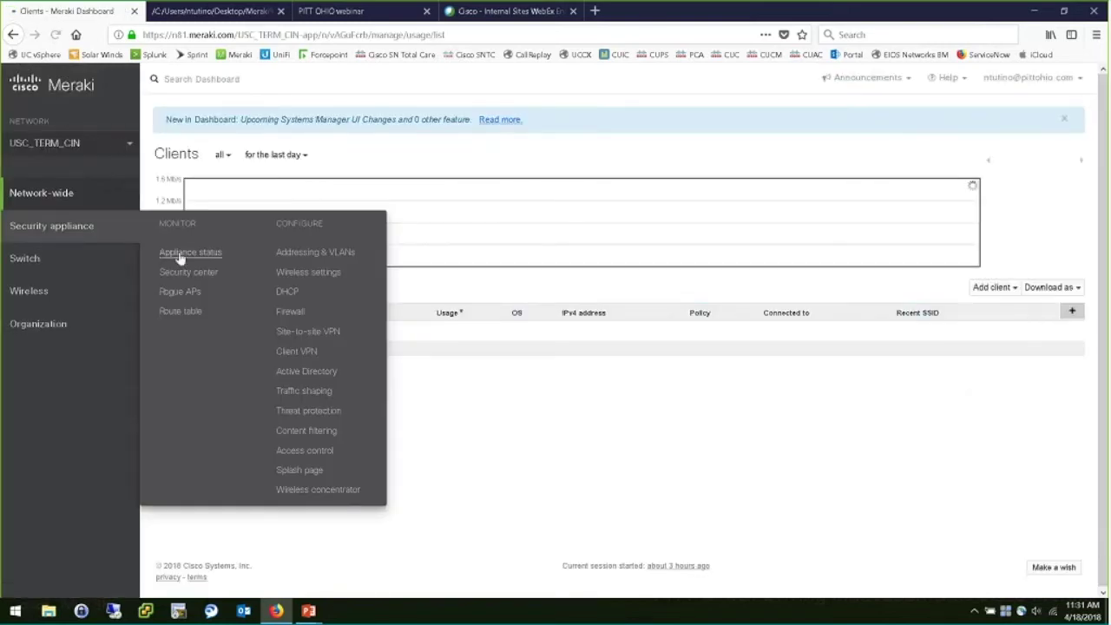
click(362, 279)
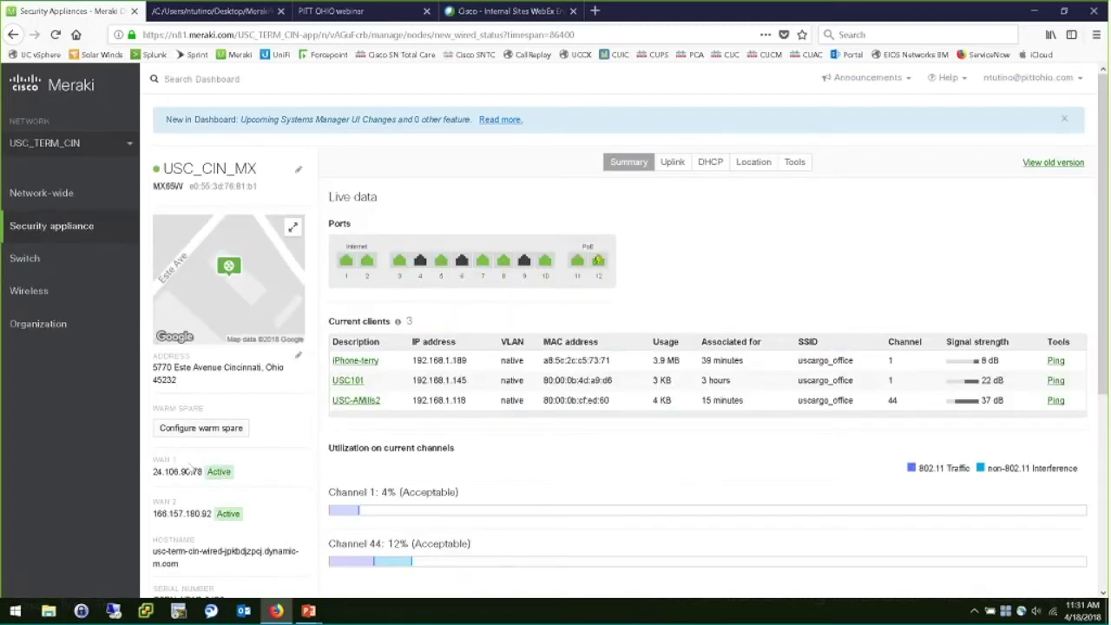
Highlight the WAN 1 and WAN 2 uplink labels in the USC_CIN_MX appliance details
drag(178, 459, 152, 464)
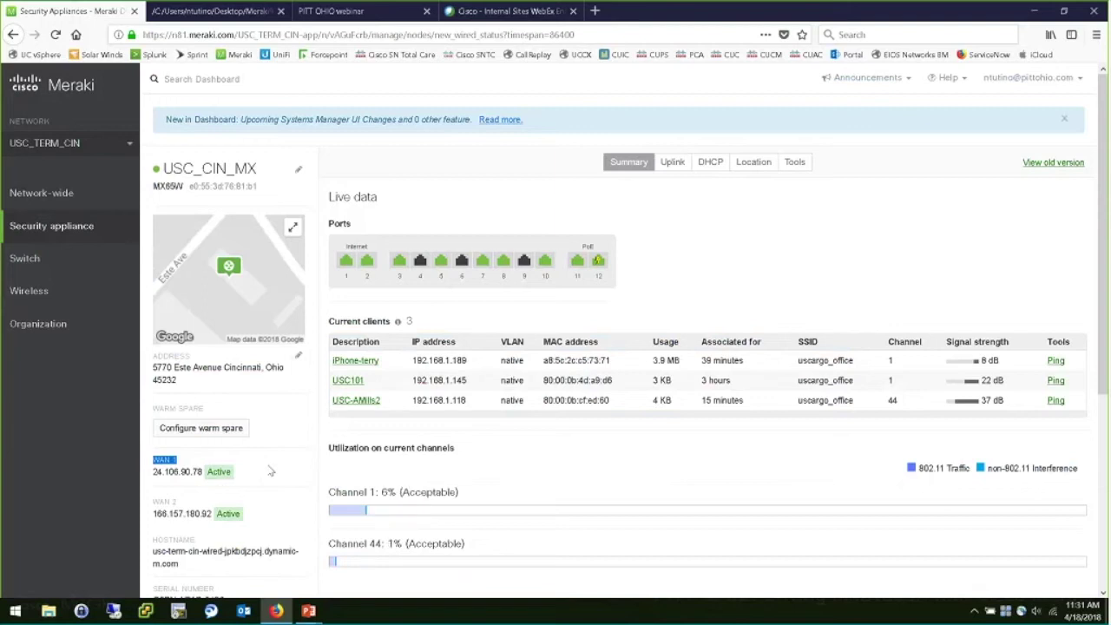
drag(186, 503, 151, 503)
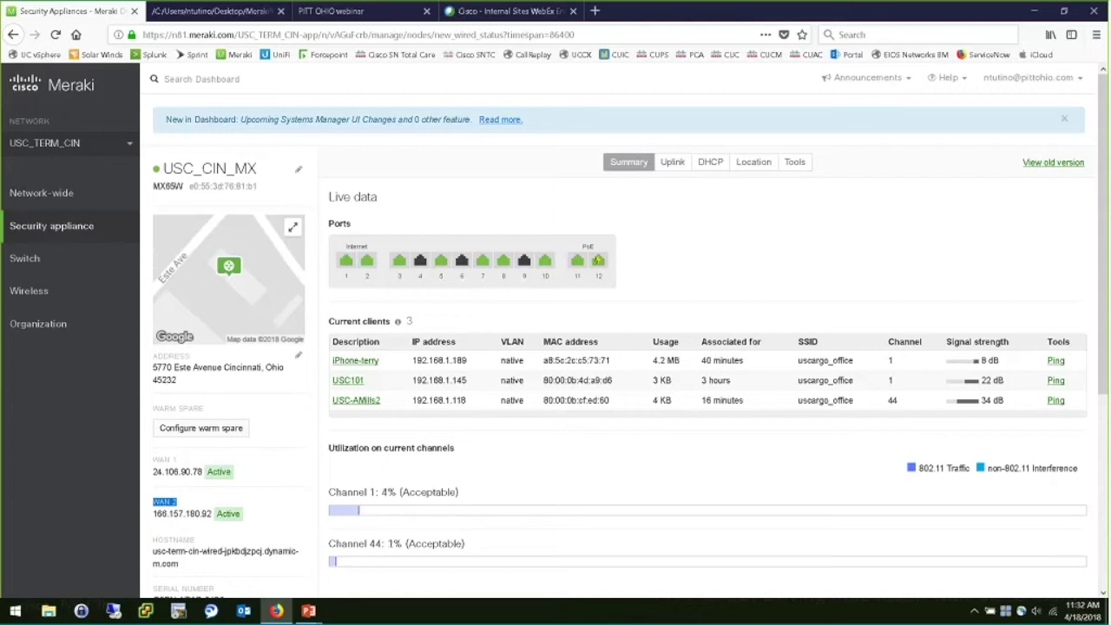
drag(182, 461, 153, 460)
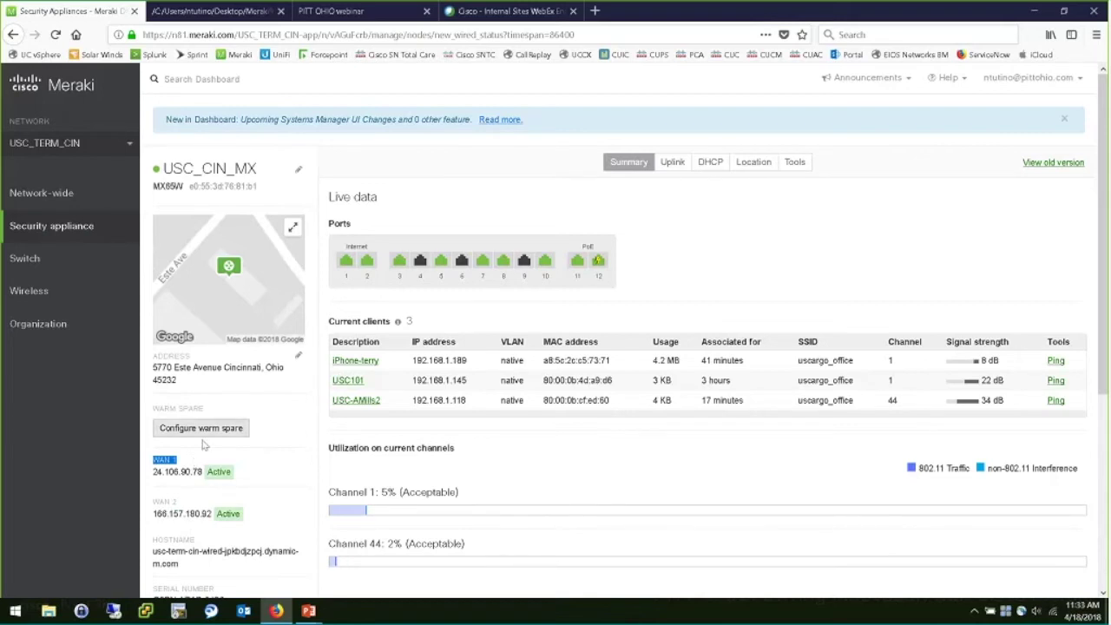
Open the security appliance's traffic shaping settings and review the uplink configuration and primary uplink choices, leaving WAN 1 selected
mouse_move(106, 228)
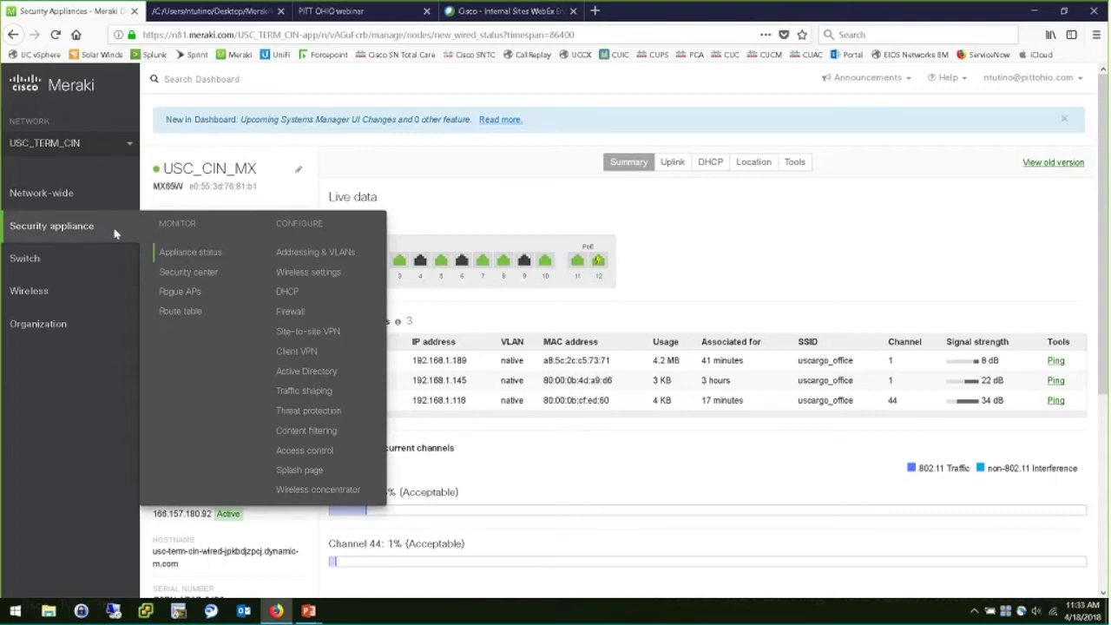
mouse_move(120, 224)
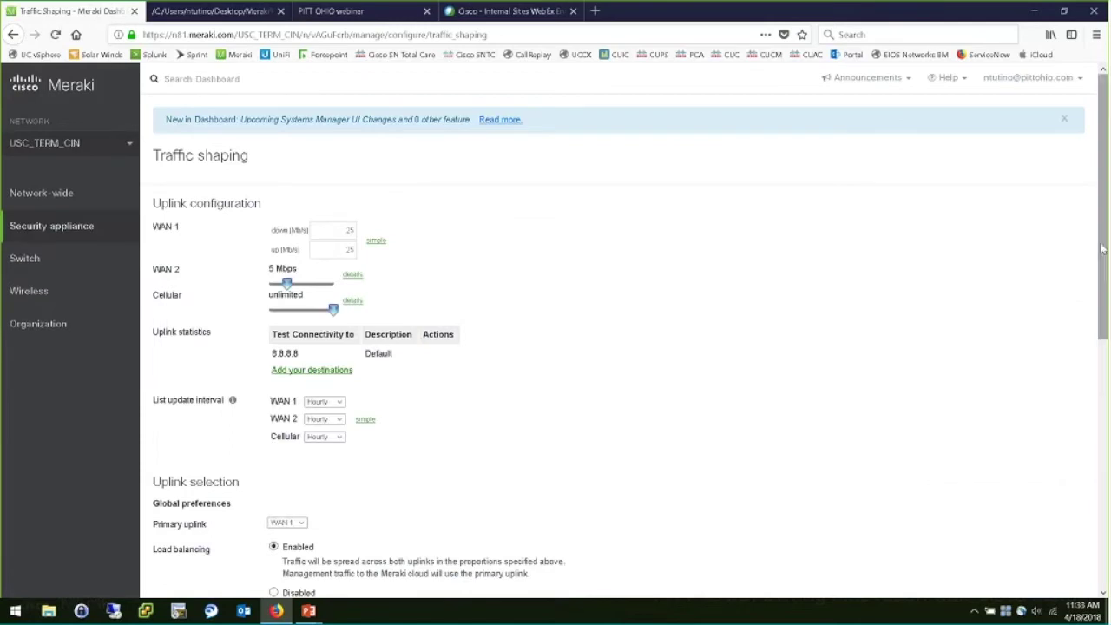
scroll(521, 202, down, 5)
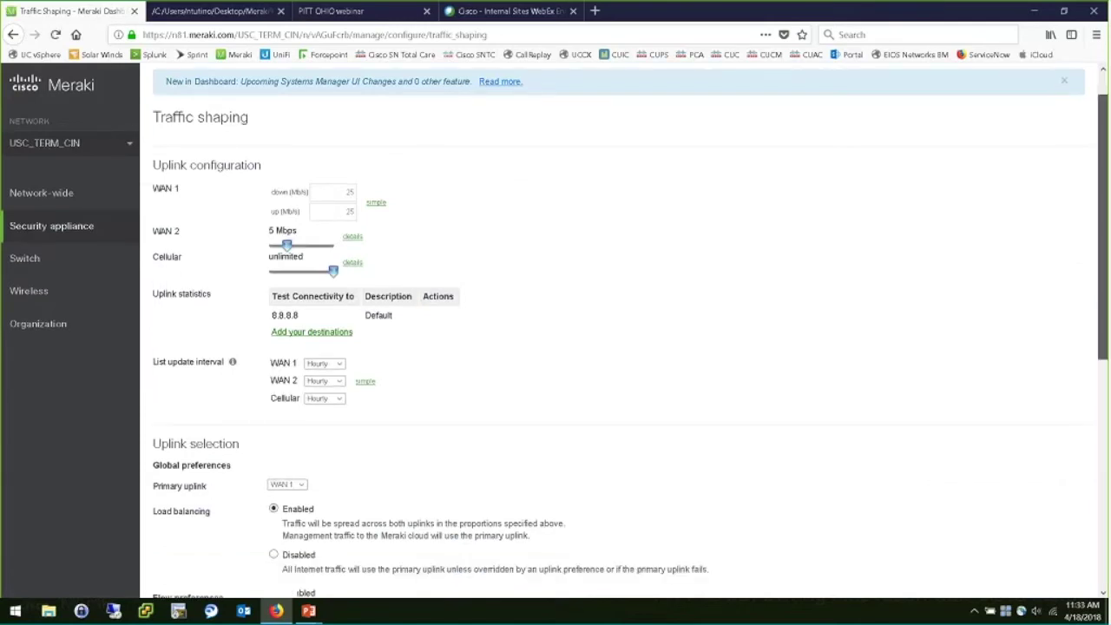
scroll(182, 144, down, 1)
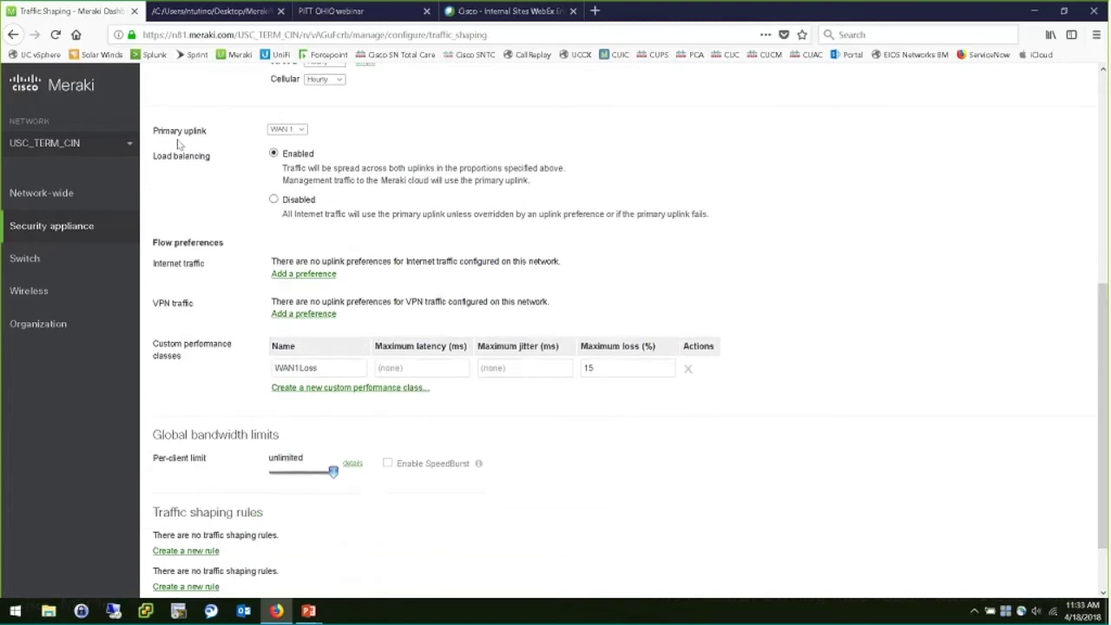
click(303, 129)
click(437, 120)
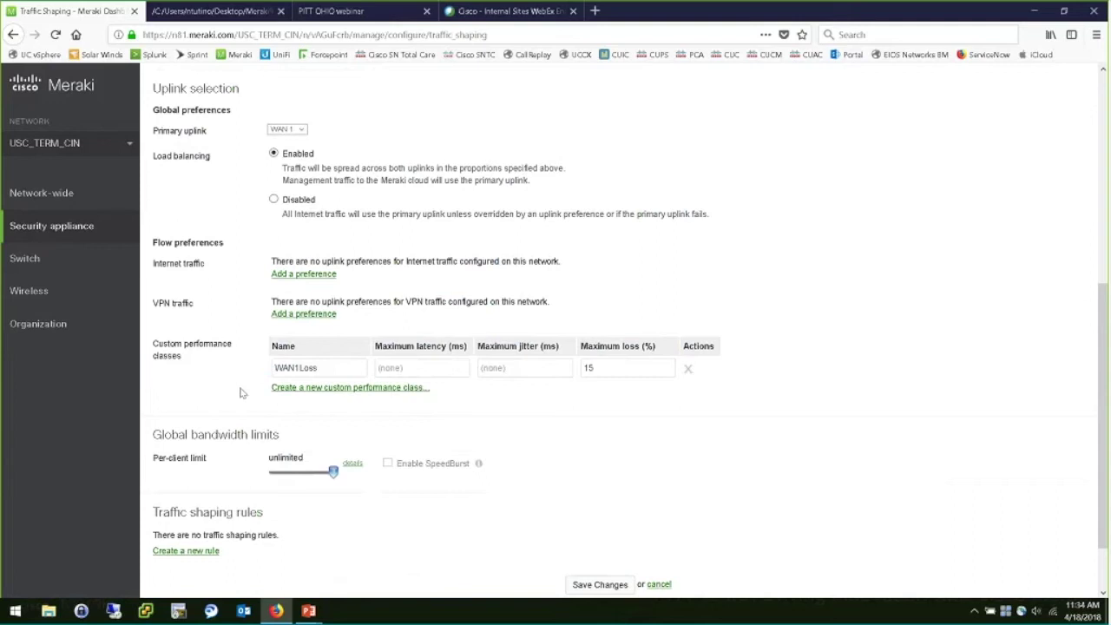
Highlight the custom performance classes setting and show the primary uplink options again without changing the selection
drag(163, 343, 205, 362)
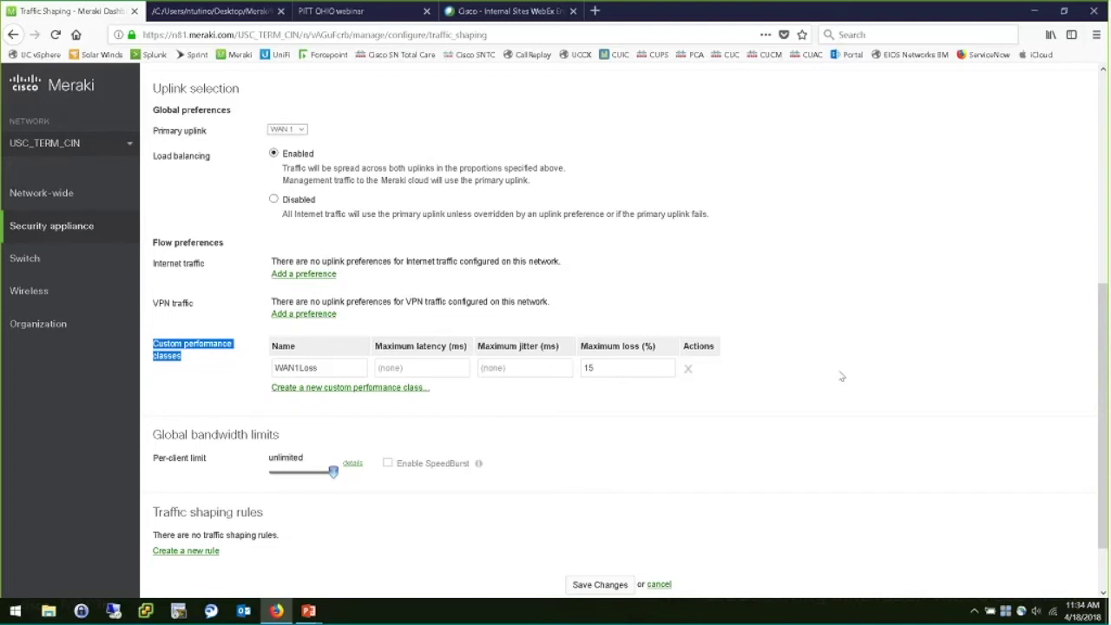
click(808, 303)
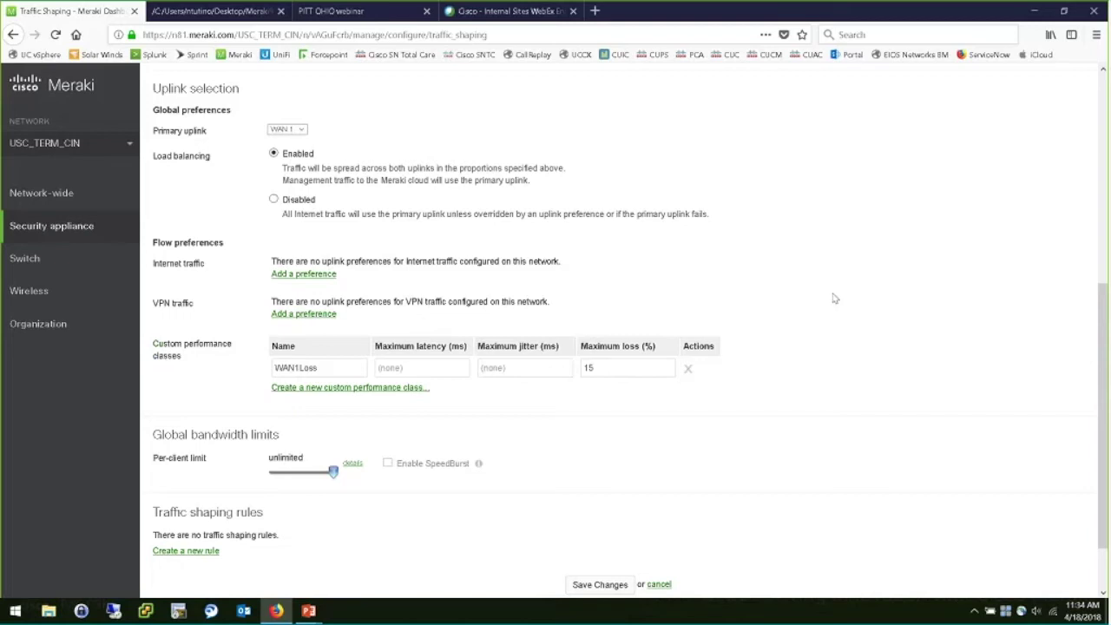
click(302, 130)
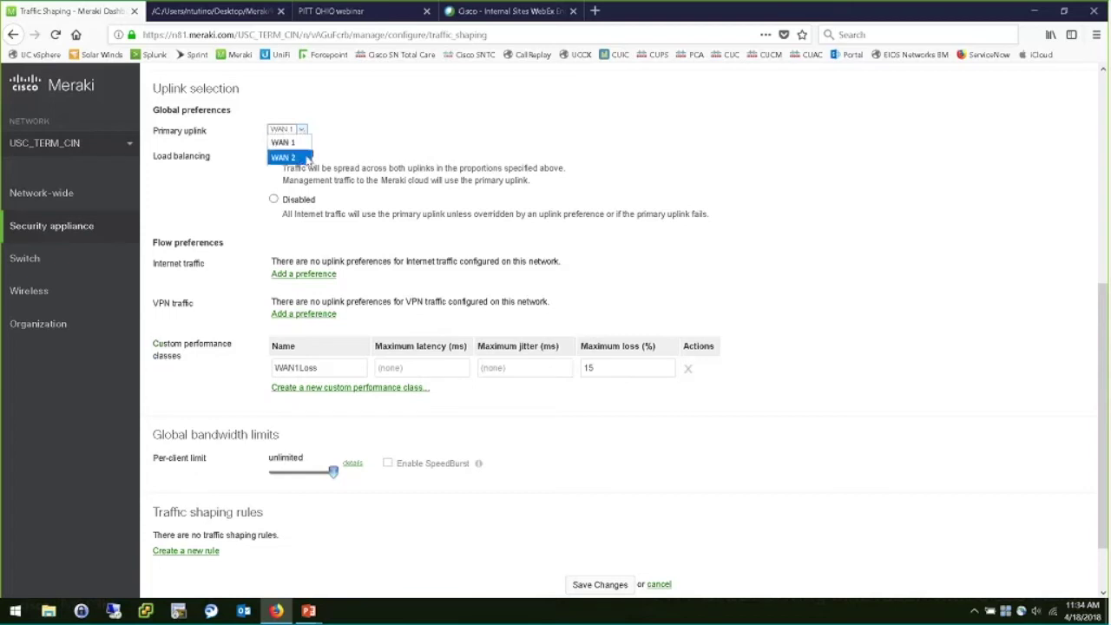
click(439, 133)
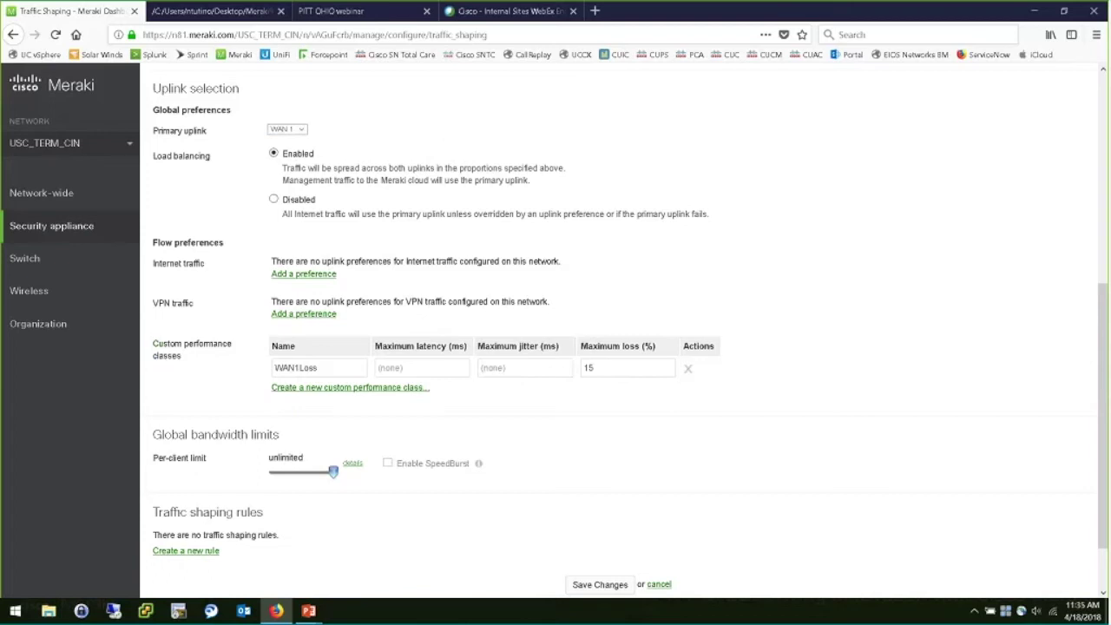
Switch to the CIOPPINO network and review its security appliance status and its list of switches
click(106, 144)
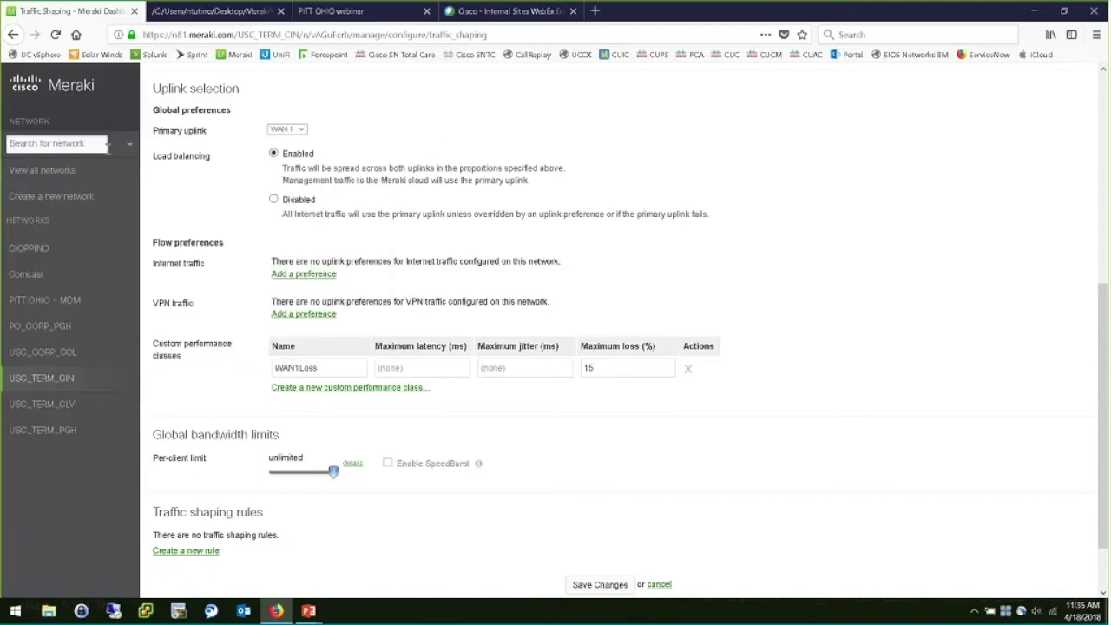
click(41, 258)
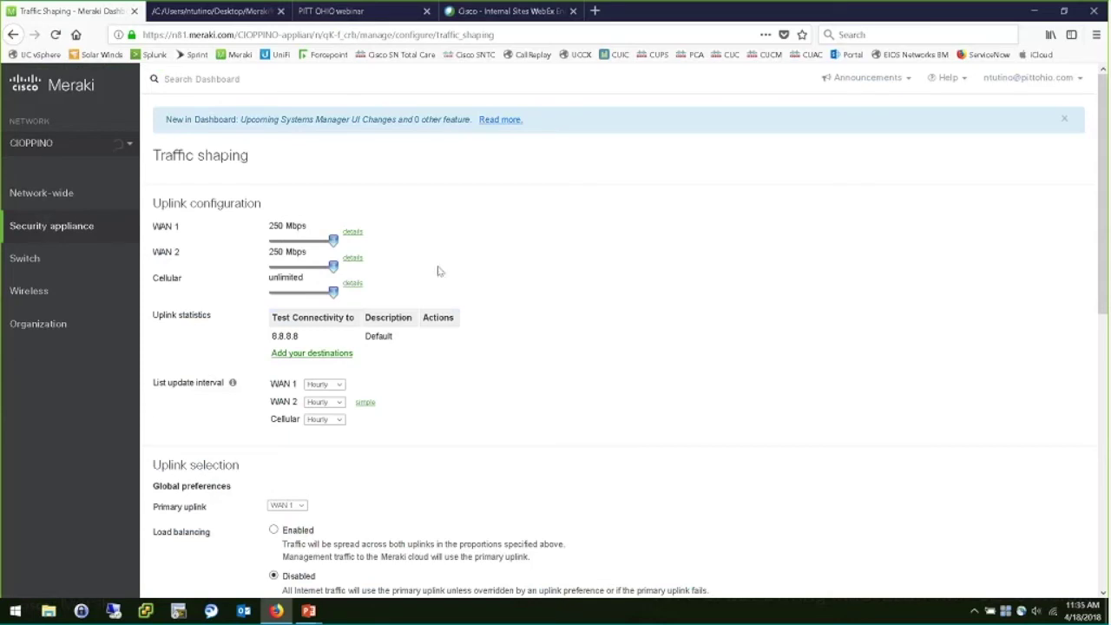
mouse_move(174, 245)
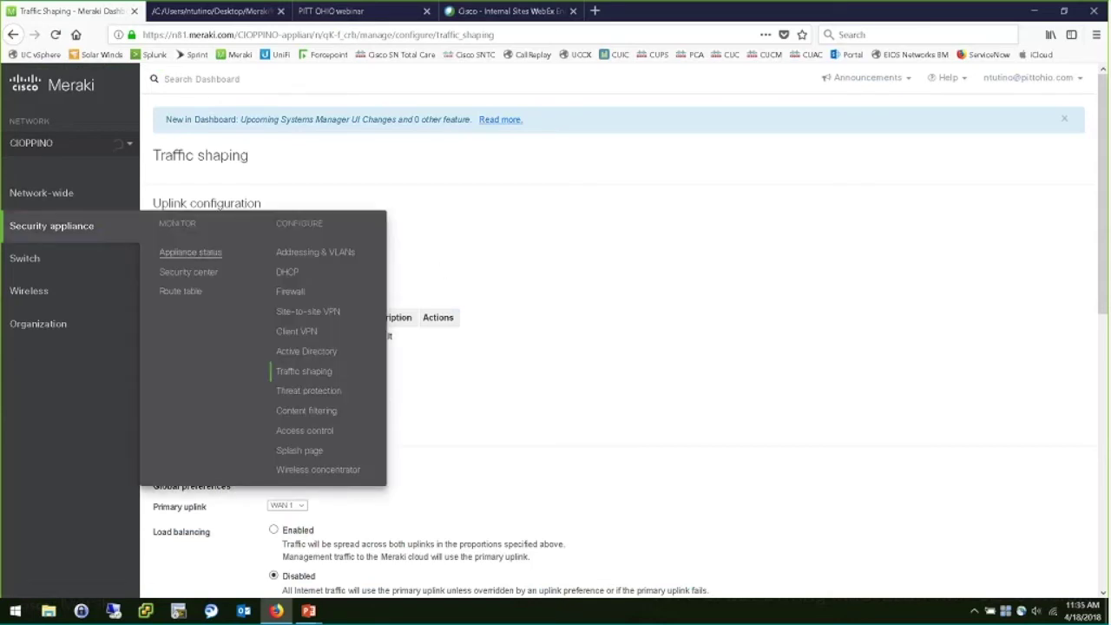
click(190, 252)
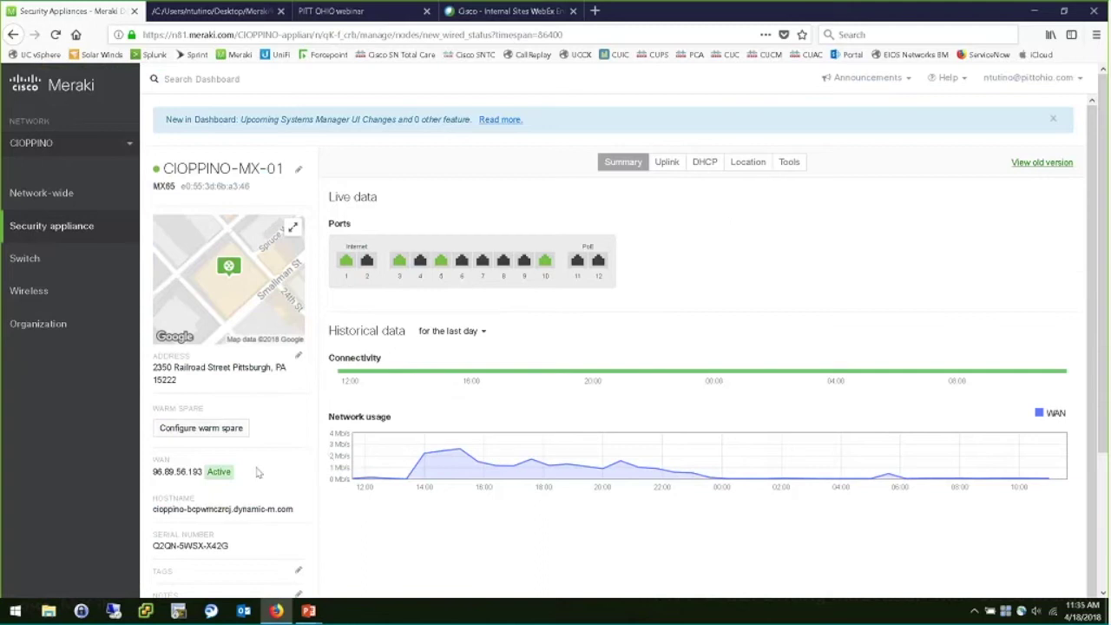
mouse_move(138, 271)
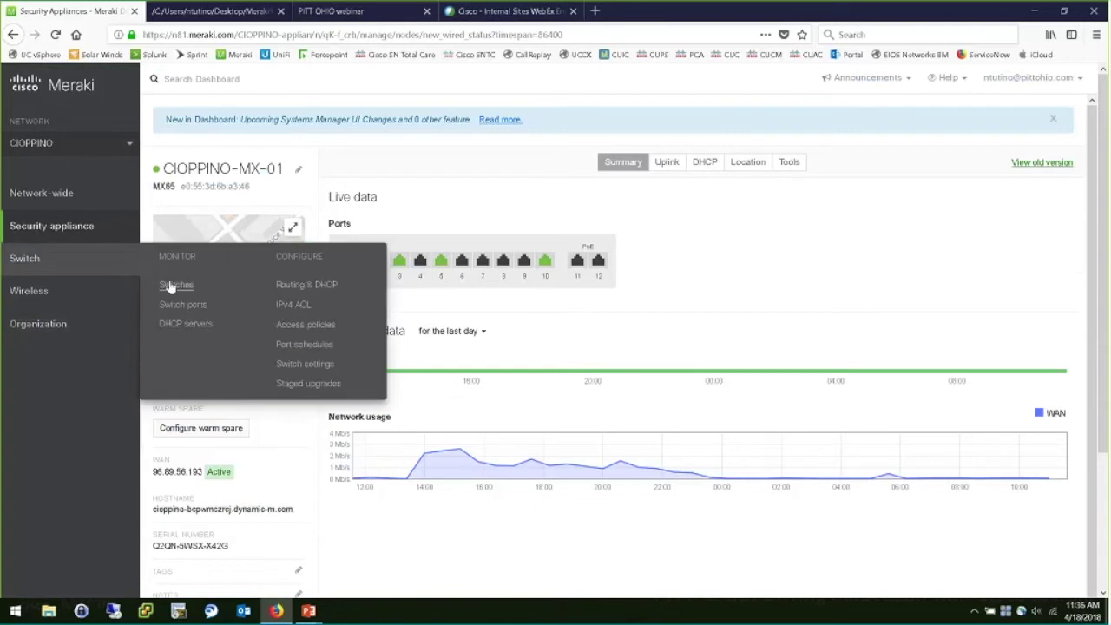
click(172, 286)
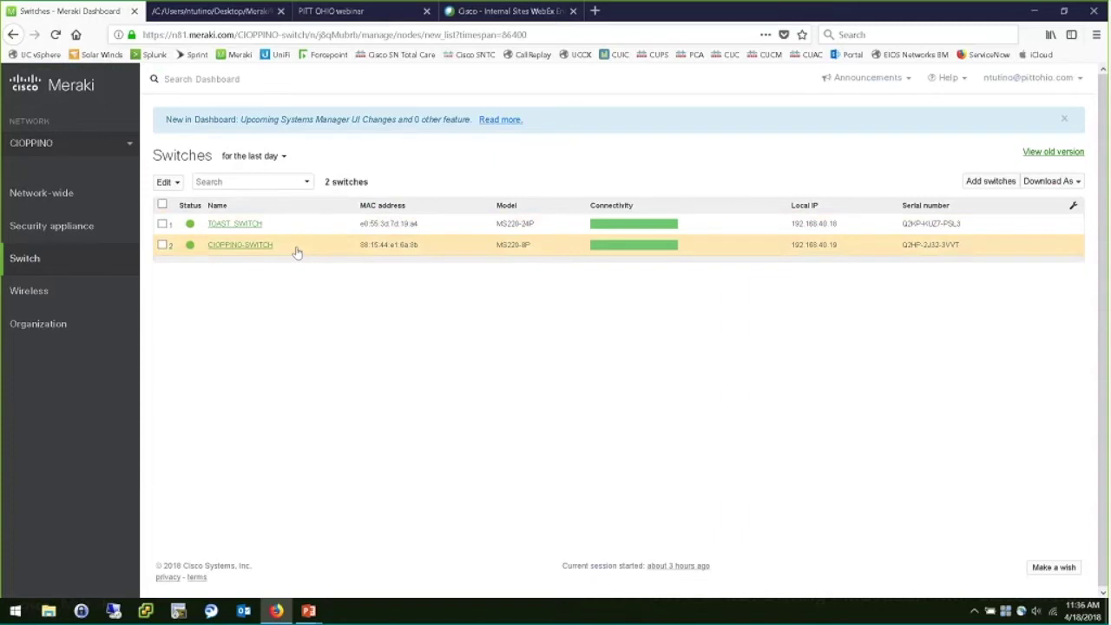
Open the CIOPPINO wireless SSID overview and highlight the Cioppino Group Private and Toast_Secured SSID names
mouse_move(62, 291)
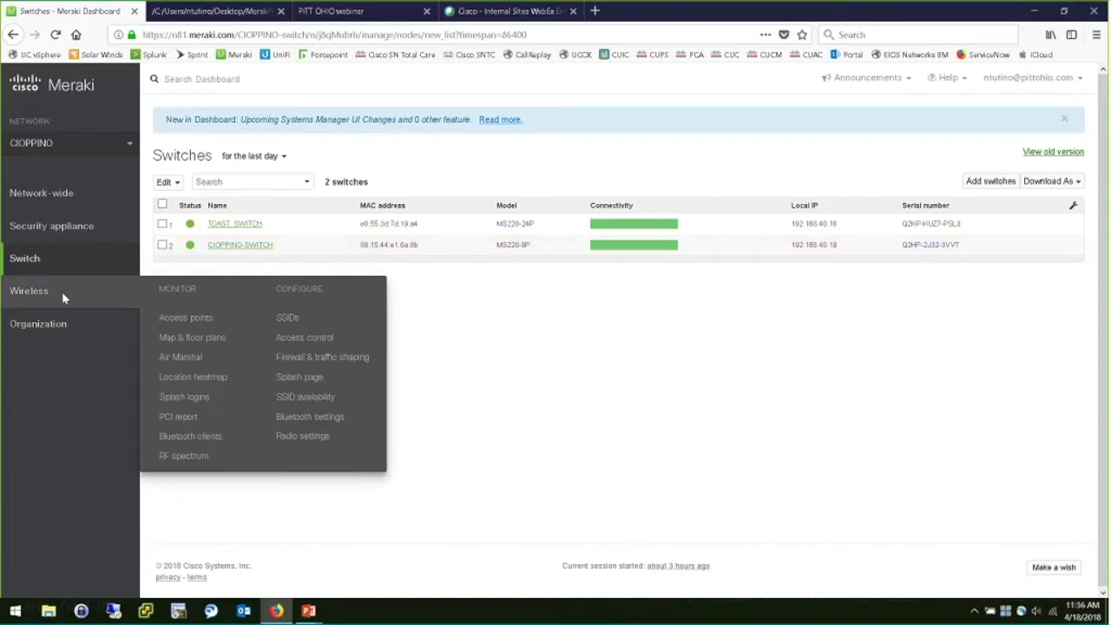
click(285, 320)
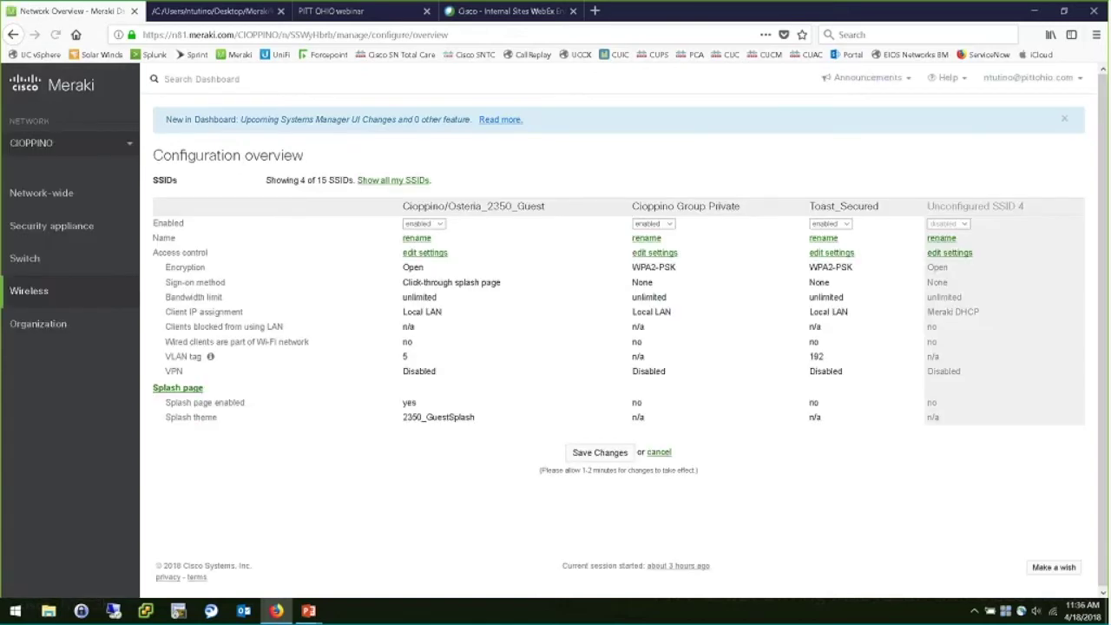
drag(533, 207, 545, 206)
click(584, 217)
drag(737, 207, 633, 206)
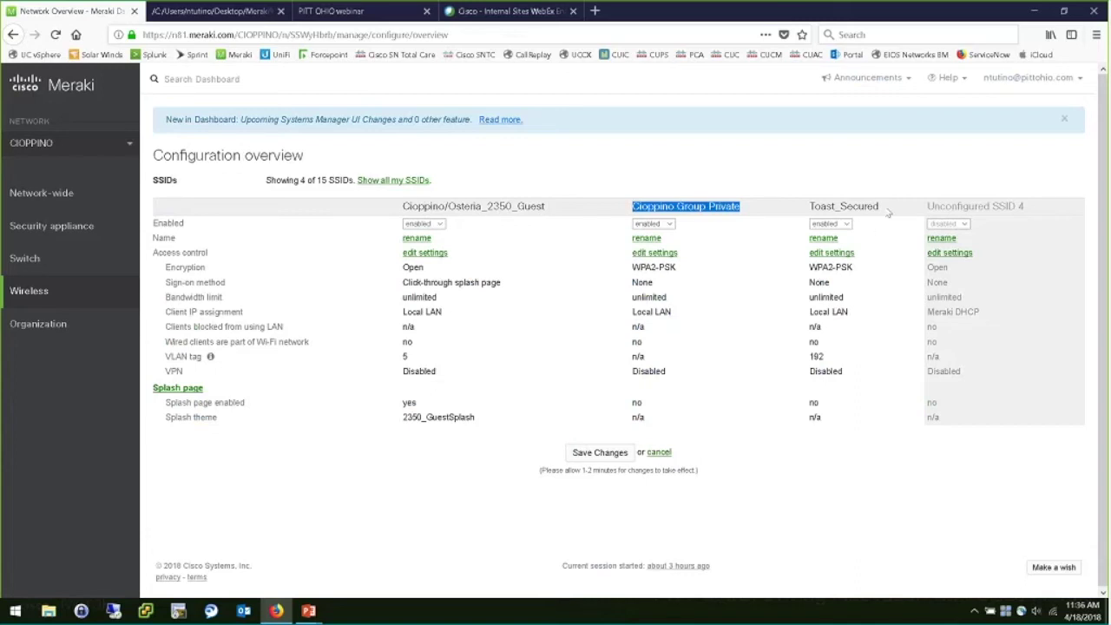
drag(887, 211, 810, 207)
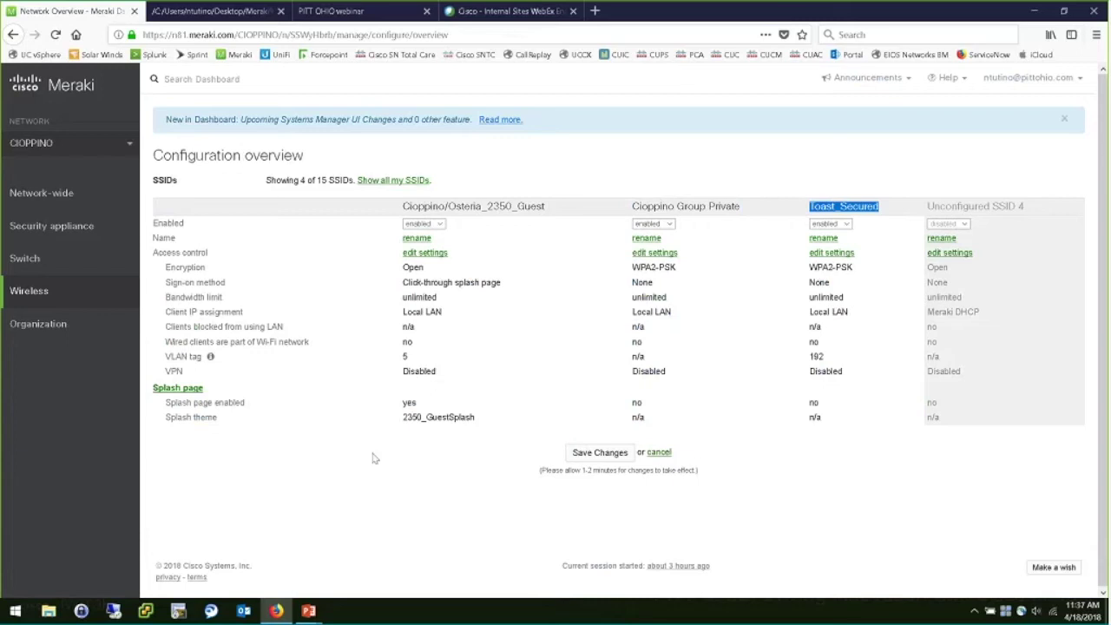
Open the splash page settings for the Cioppino/Osteria_2350_Guest SSID and highlight the splash frequency label
click(178, 388)
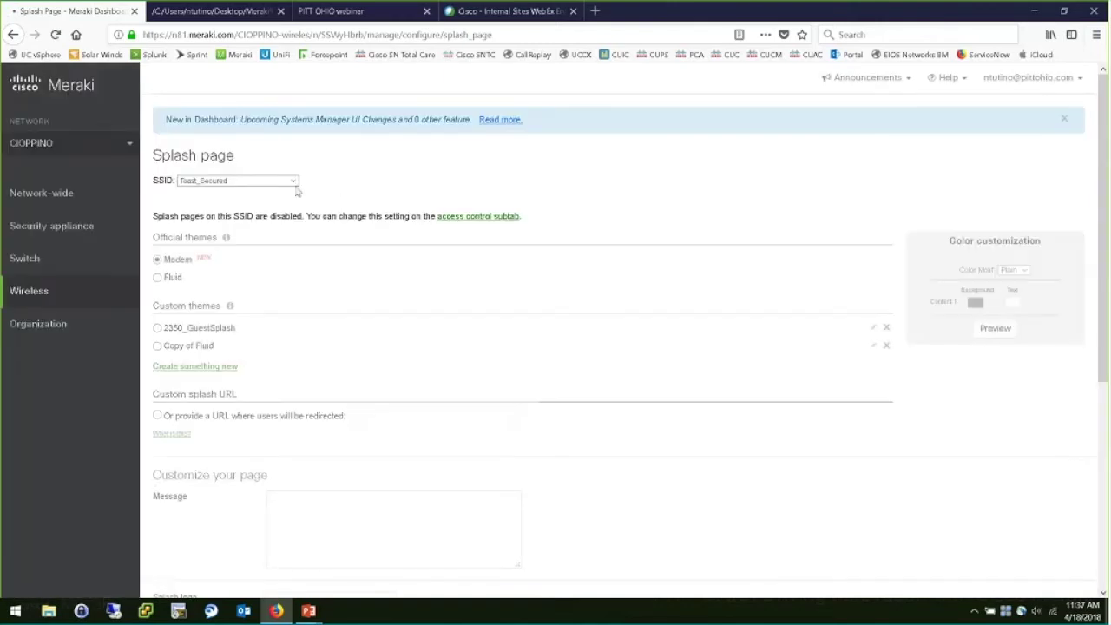
click(293, 181)
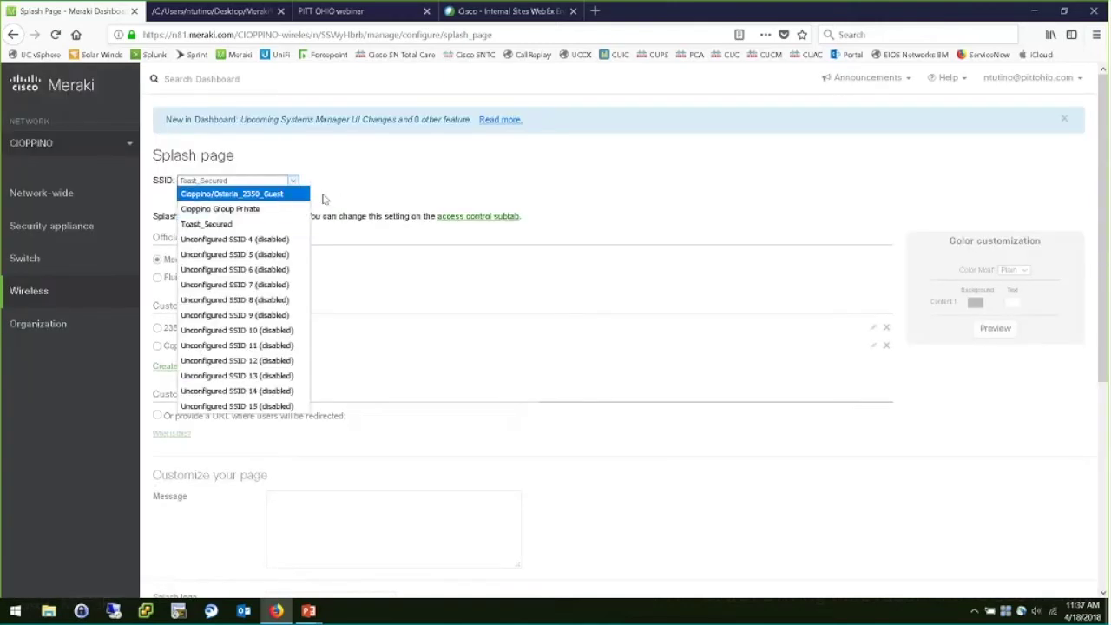
key(Return)
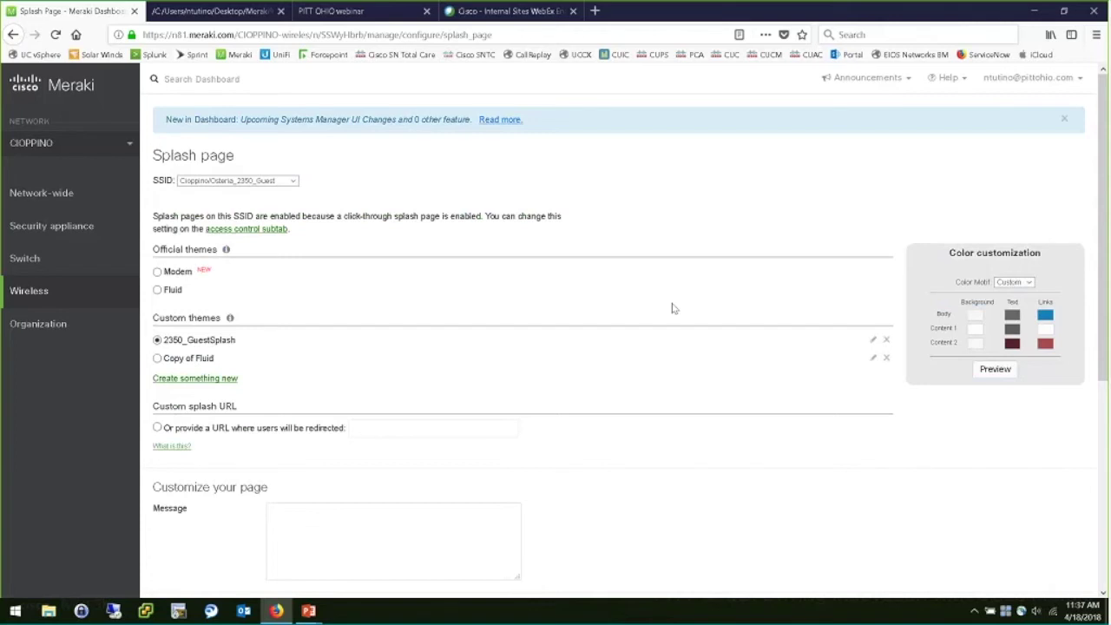
scroll(672, 307, down, 3)
scroll(695, 315, down, 1)
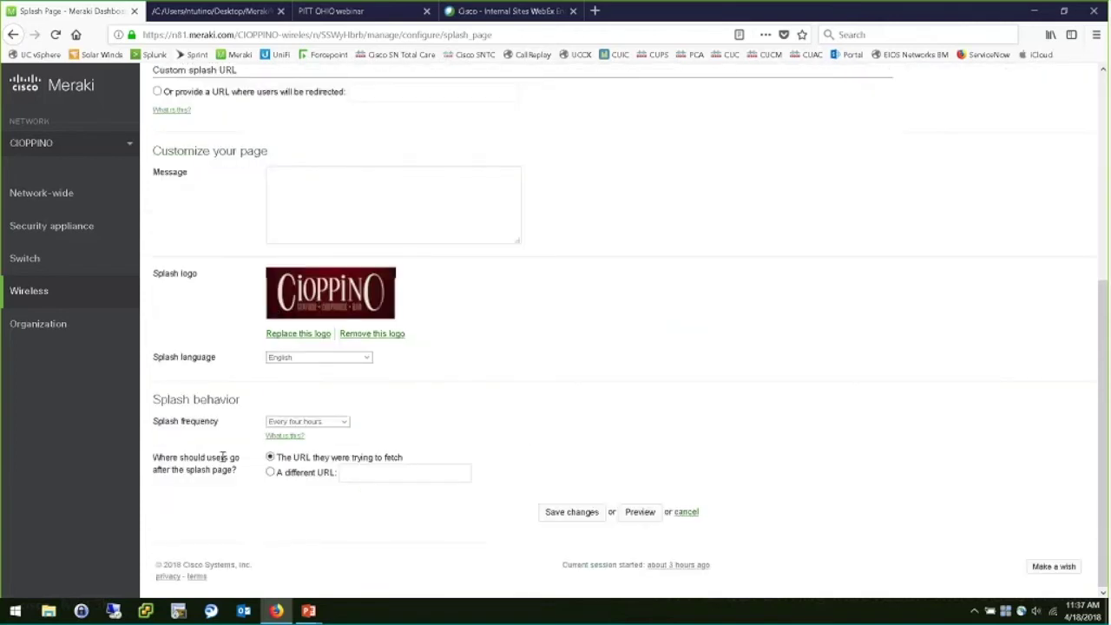
double_click(216, 421)
shift+click(162, 421)
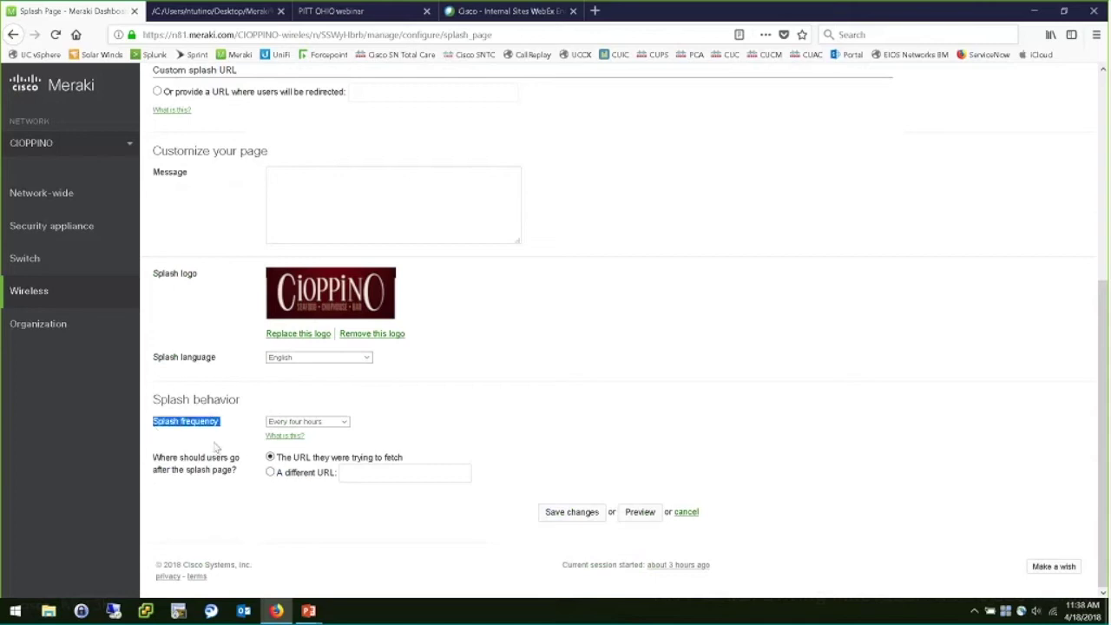
Preview the guest splash page, view its Terms and Conditions, and close the preview
click(637, 513)
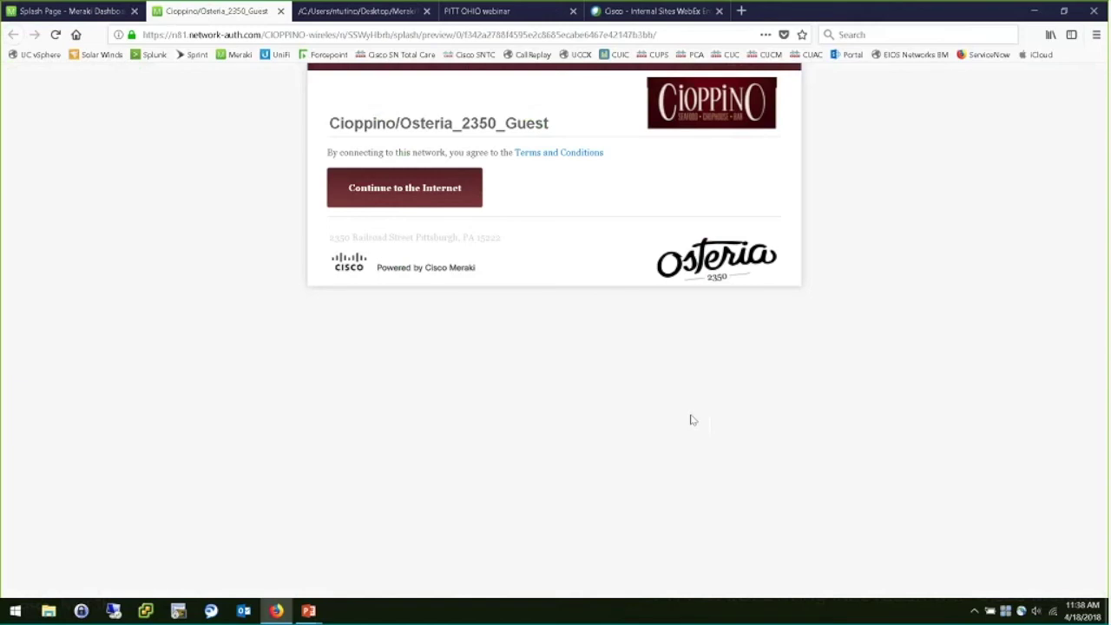
click(544, 156)
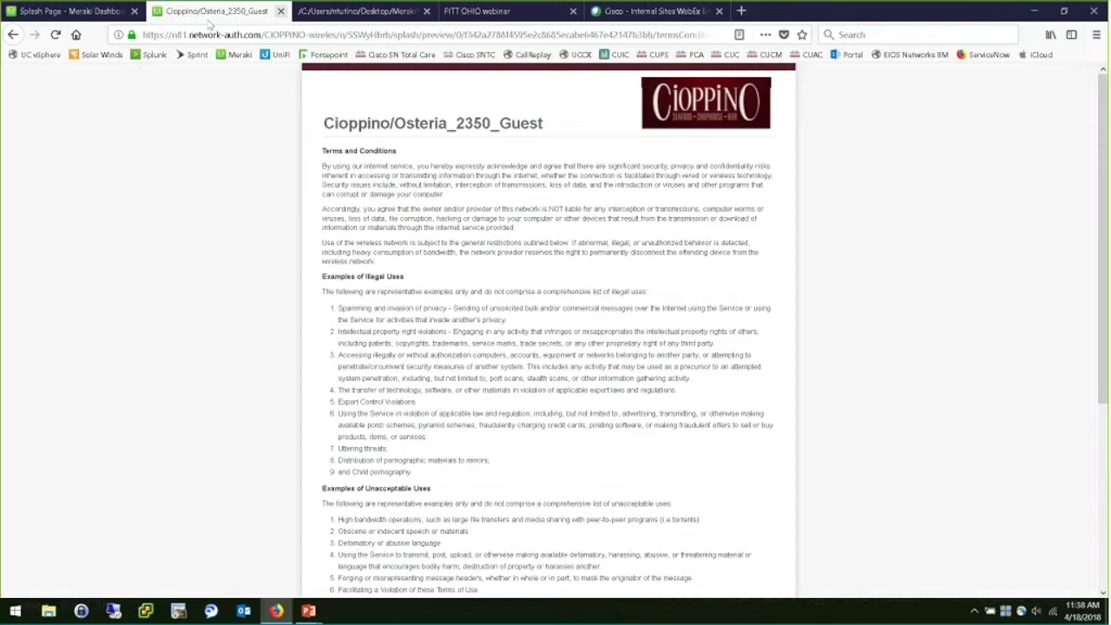
key(ctrl+w)
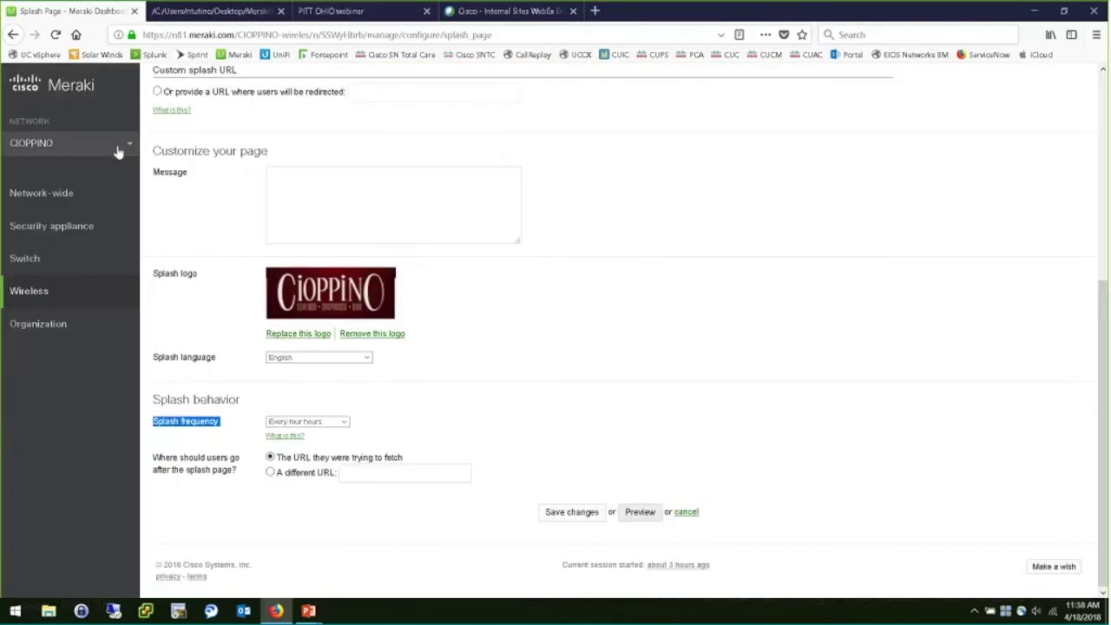
Switch to the Comcast network and open its list of wireless access points
click(119, 145)
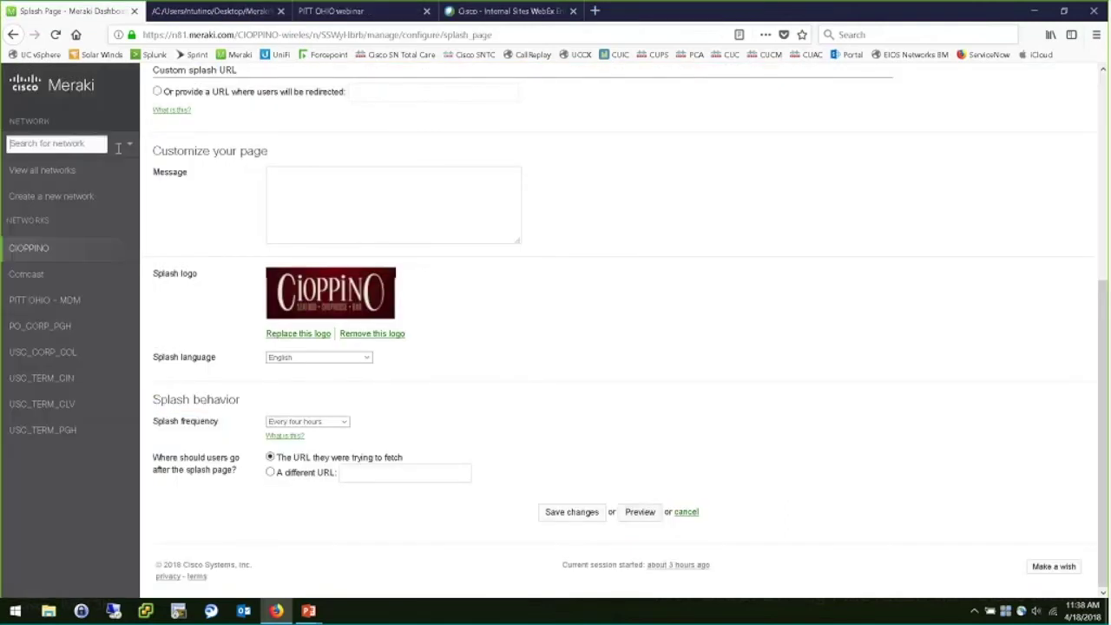
click(35, 276)
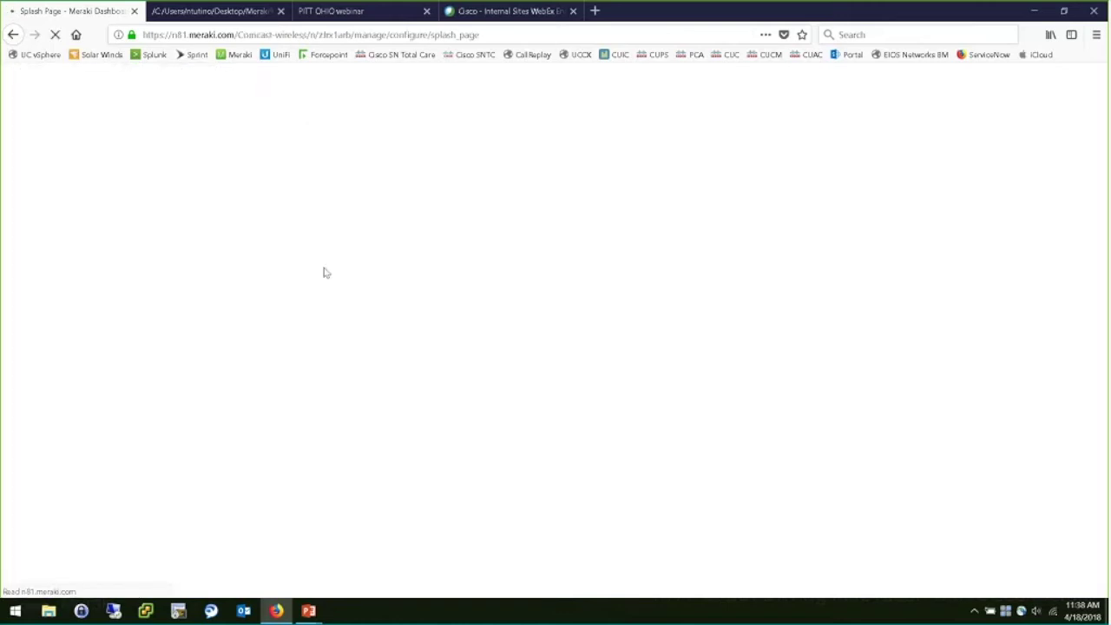
mouse_move(87, 262)
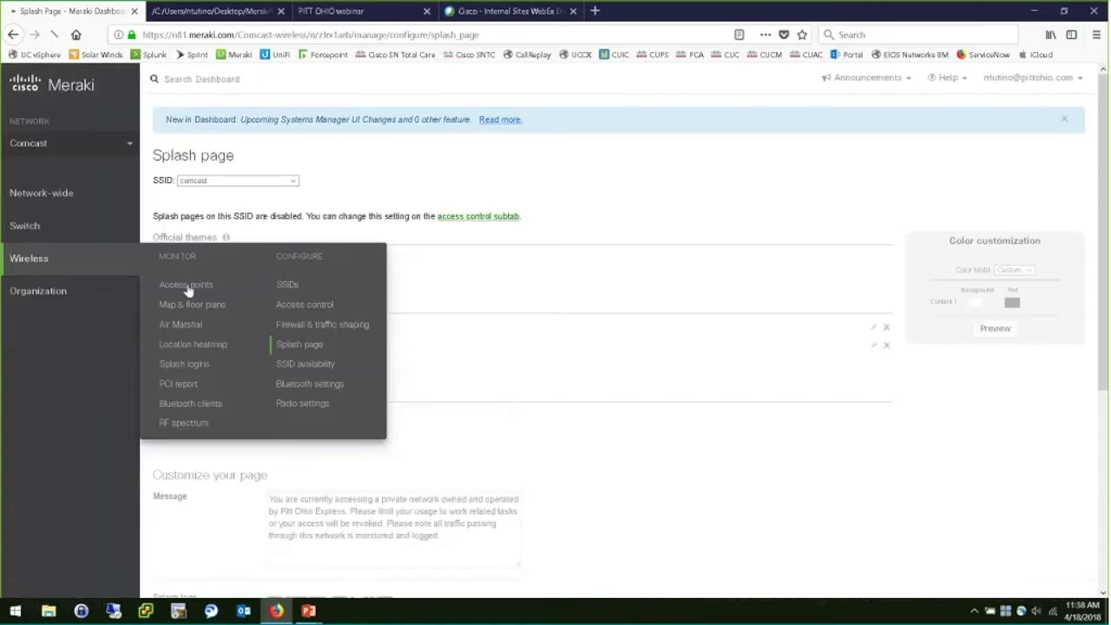
click(187, 289)
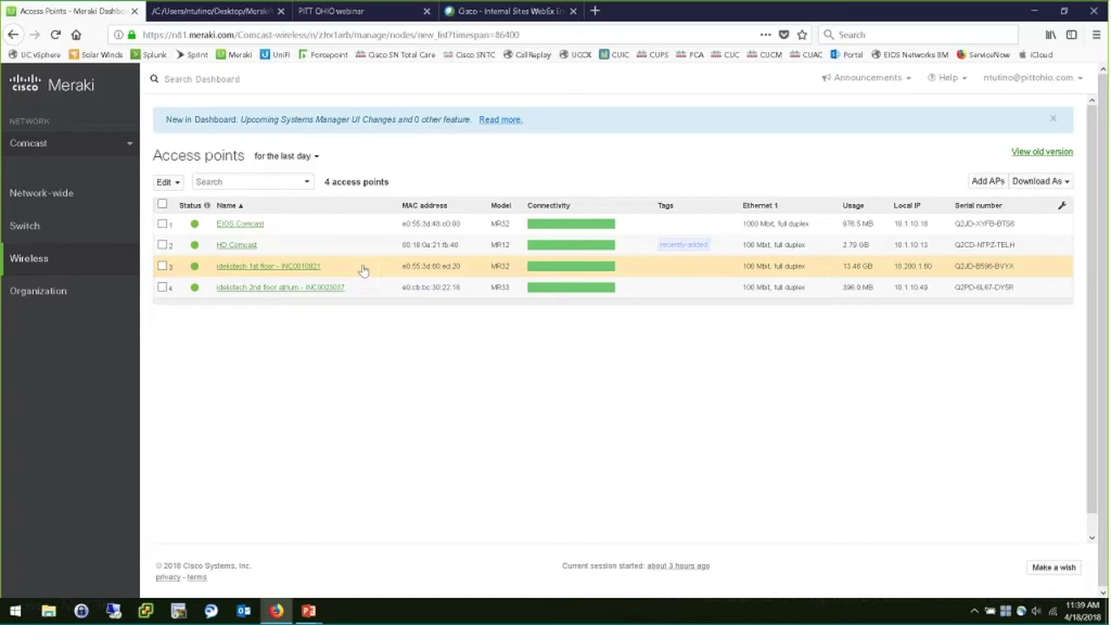
Open the Comcast network's alert settings and review the network-wide, wireless and switch alert options
mouse_move(80, 267)
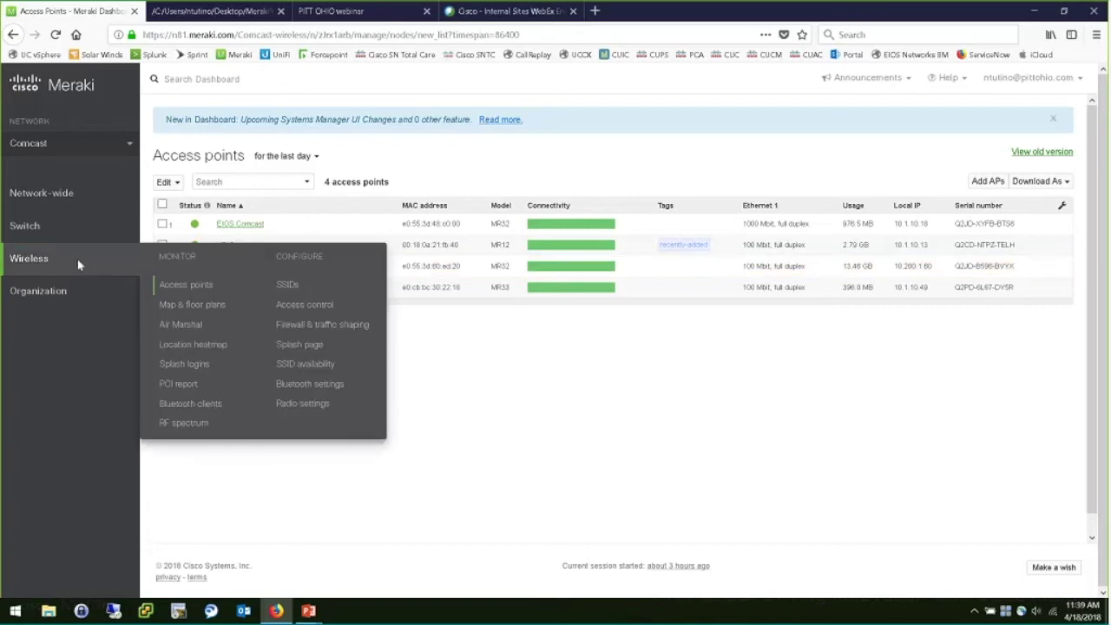
mouse_move(65, 198)
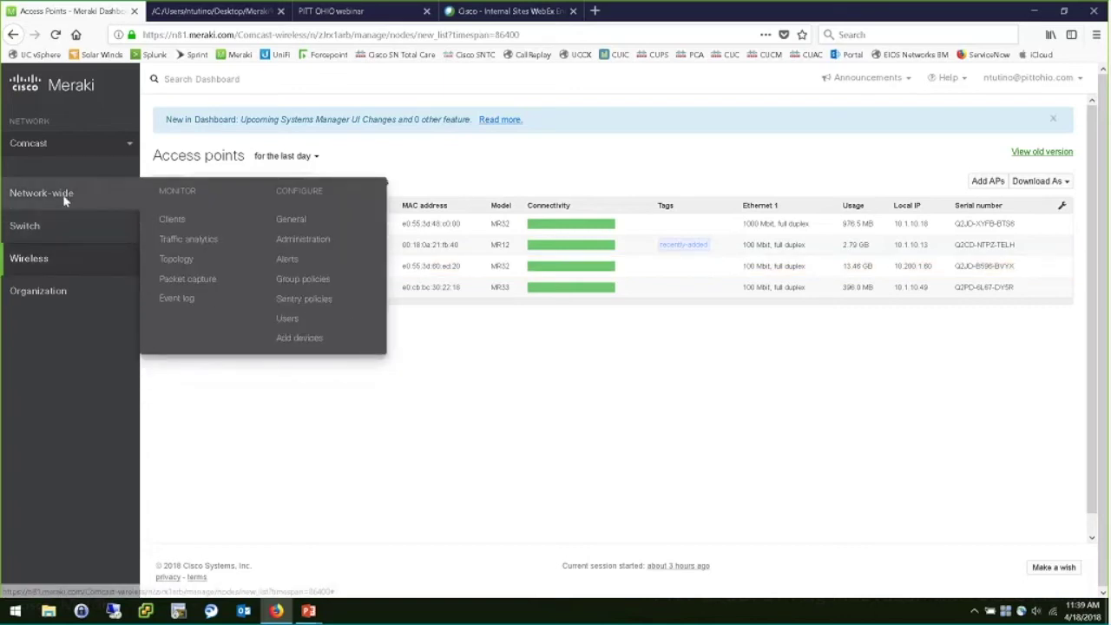
click(287, 261)
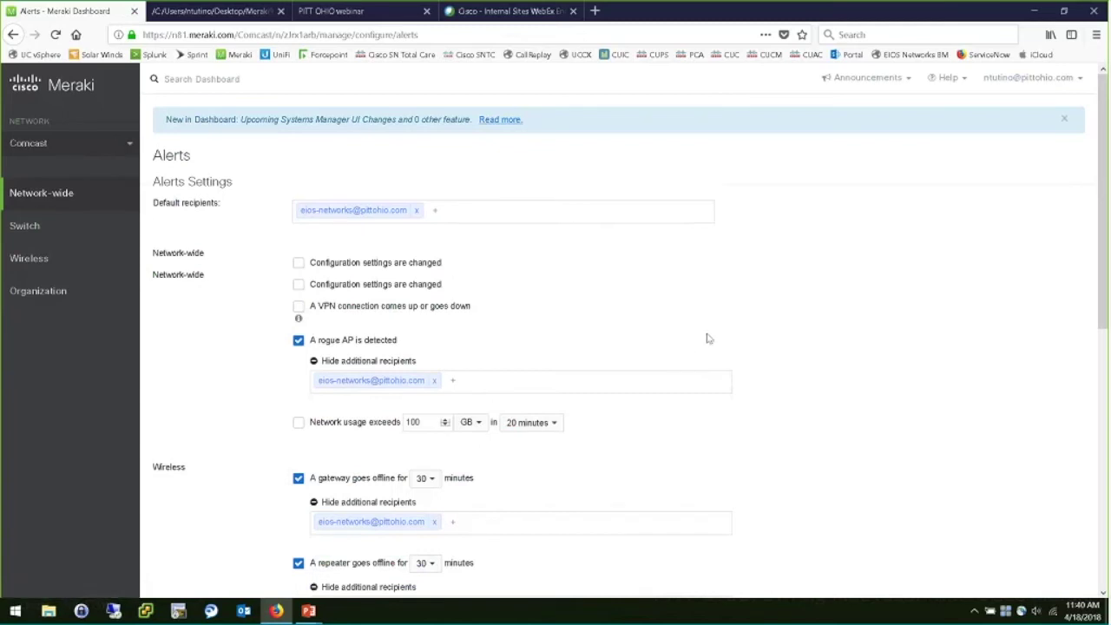
scroll(710, 336, down, 1)
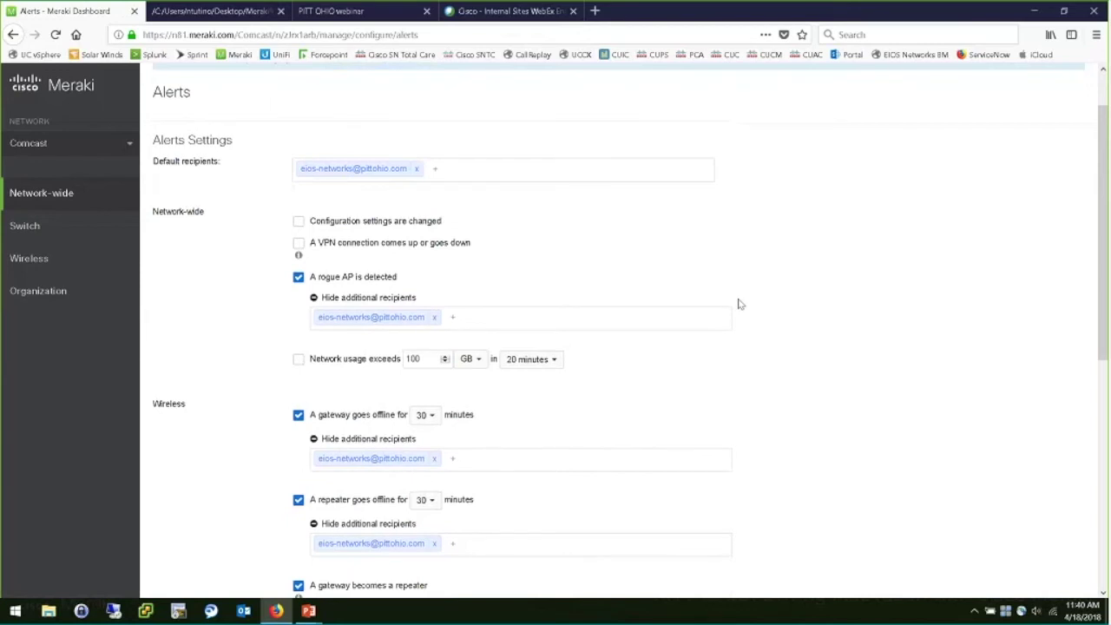
scroll(739, 308, down, 3)
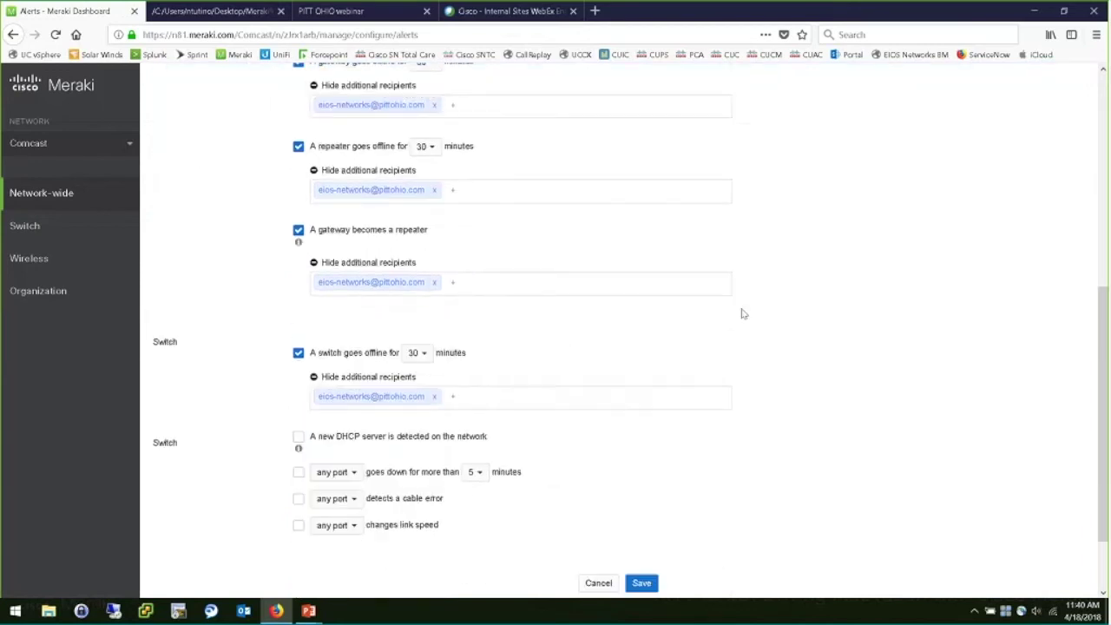
scroll(739, 313, up, 4)
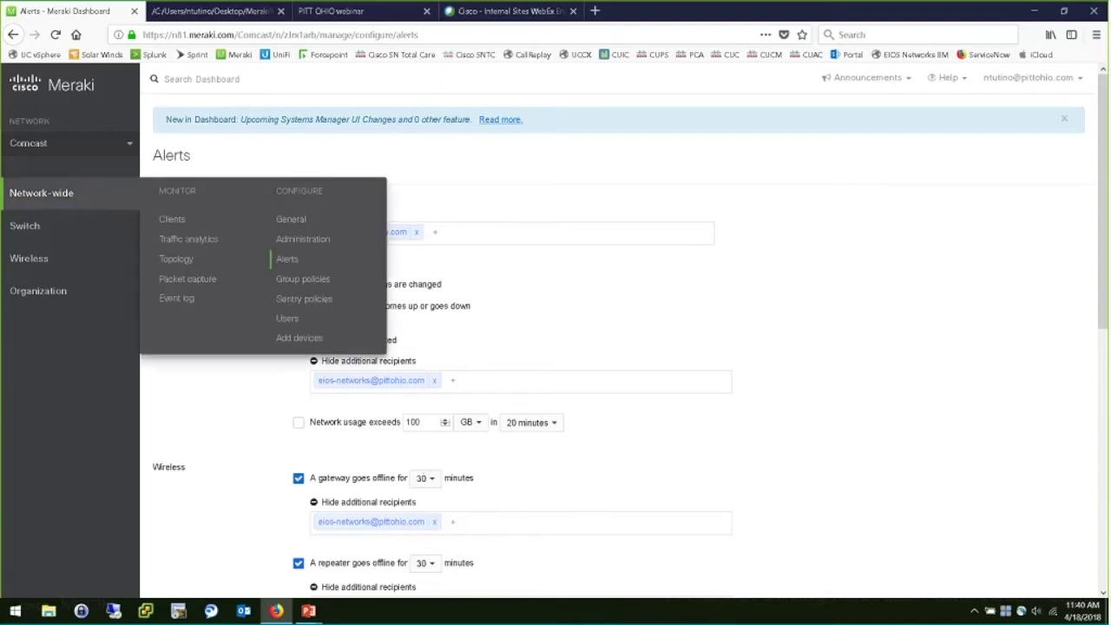
Switch to the PO_CORP_PGH network and review the first part of its alert settings
click(104, 144)
click(43, 328)
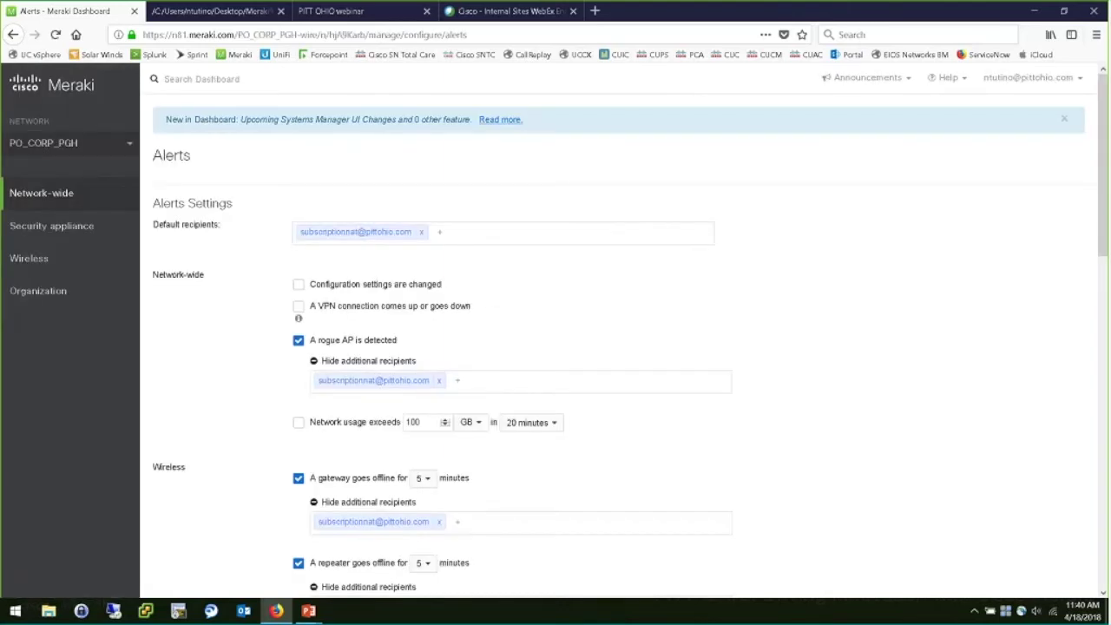
scroll(533, 485, down, 1)
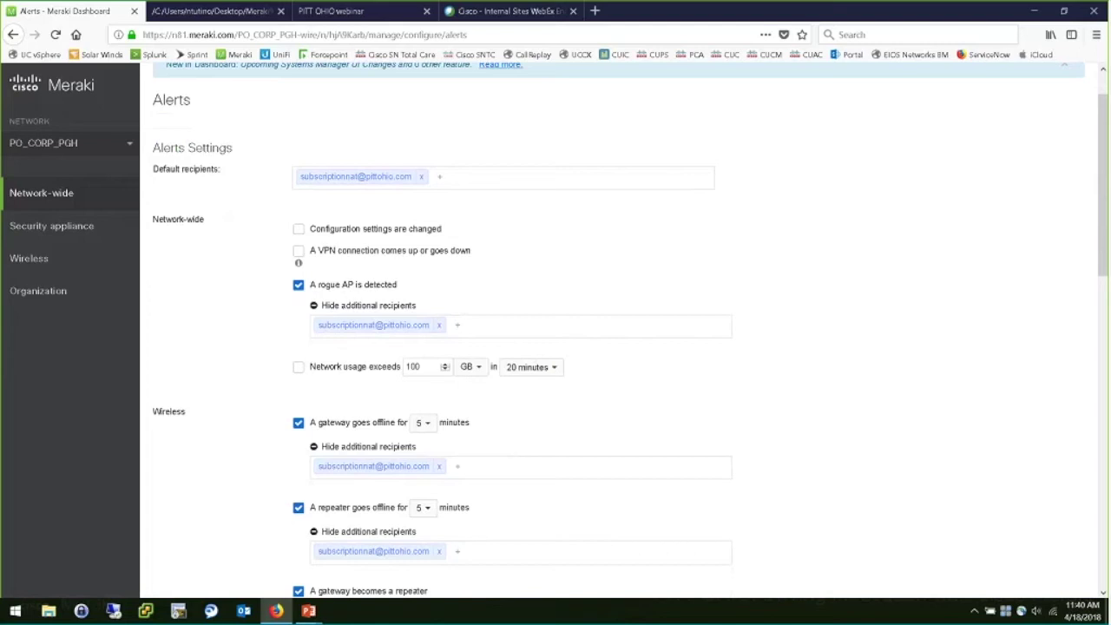
View the saved rogue AP alert e-mail, and return to the PO_CORP_PGH alert settings to review the remaining options
click(217, 13)
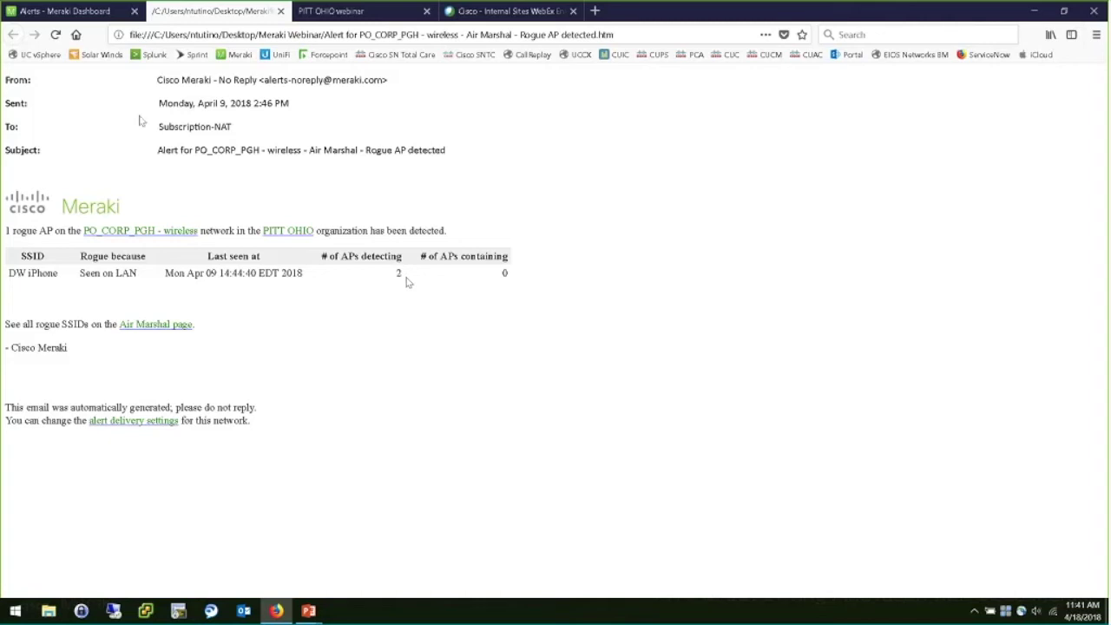
click(87, 12)
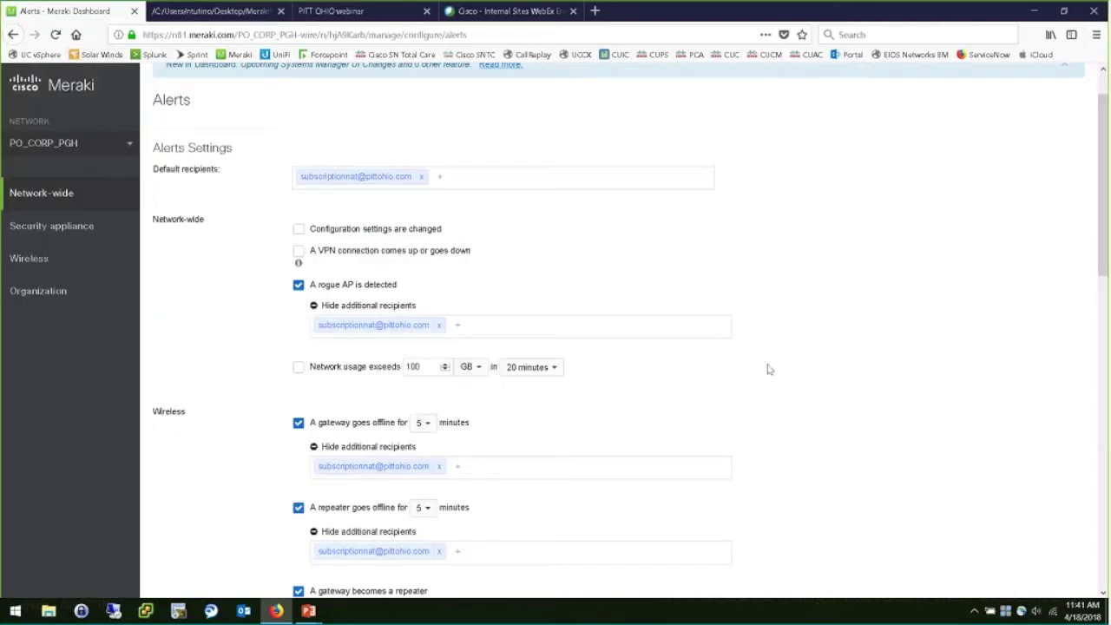
scroll(782, 375, down, 10)
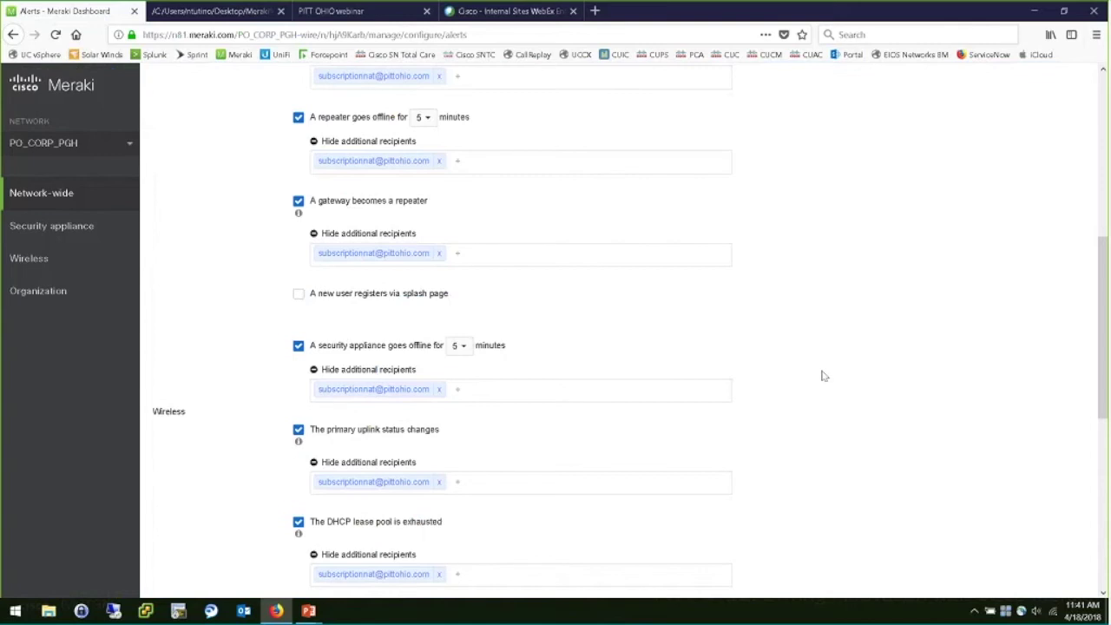
scroll(822, 374, down, 5)
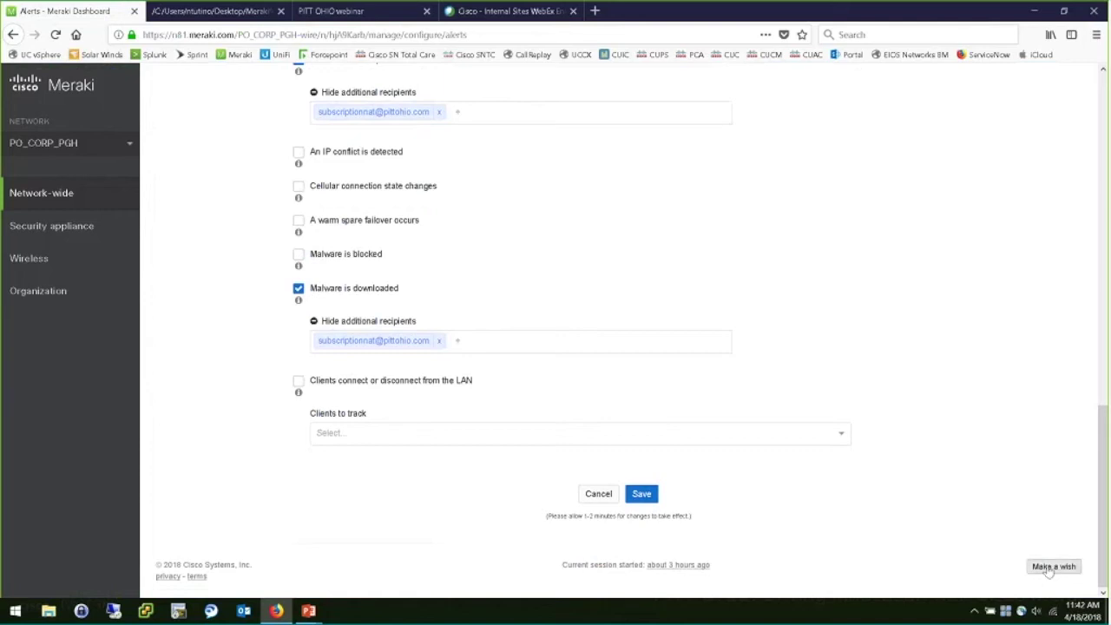
Show the Make a wish feedback form and close it without submitting anything
click(1051, 565)
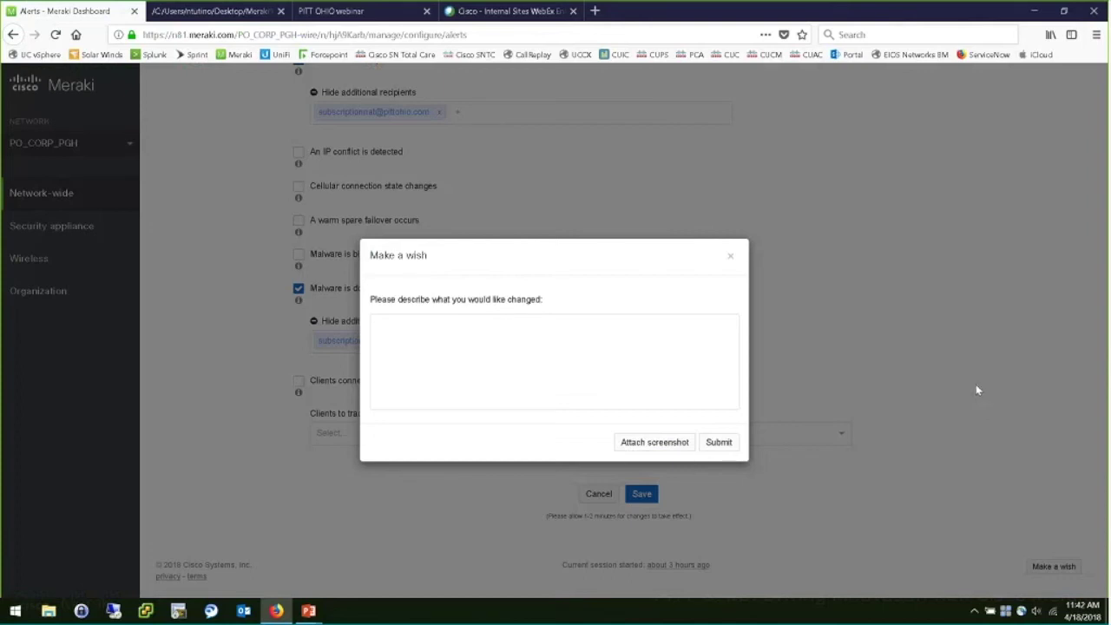
click(950, 363)
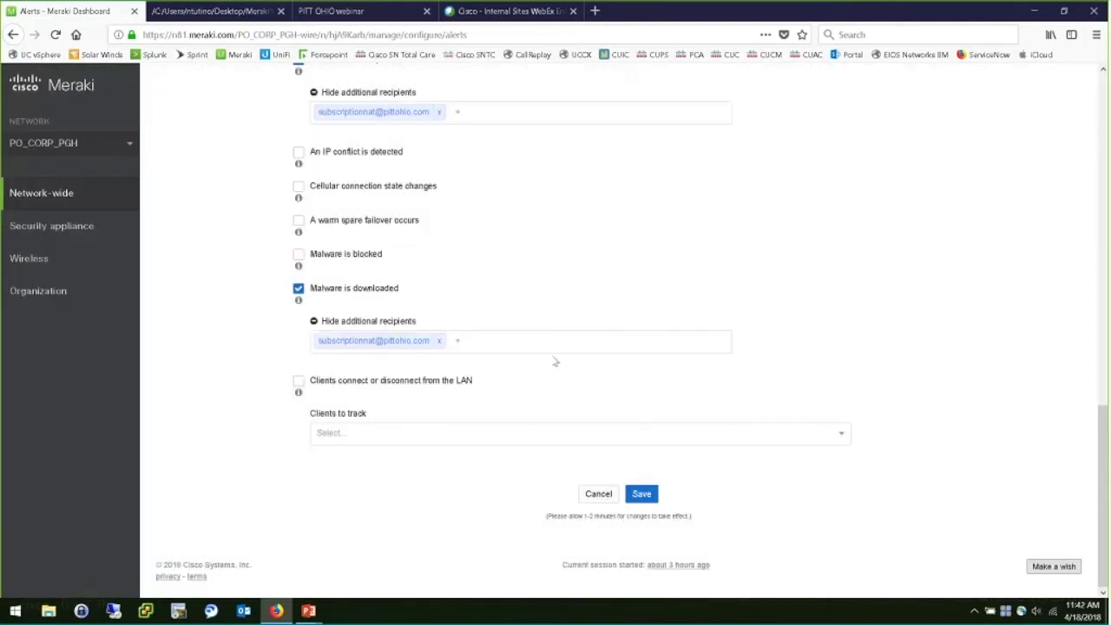
Switch to the PITT OHIO Webinar slide show in PowerPoint and advance to the Product Families slide
key(alt+Tab)
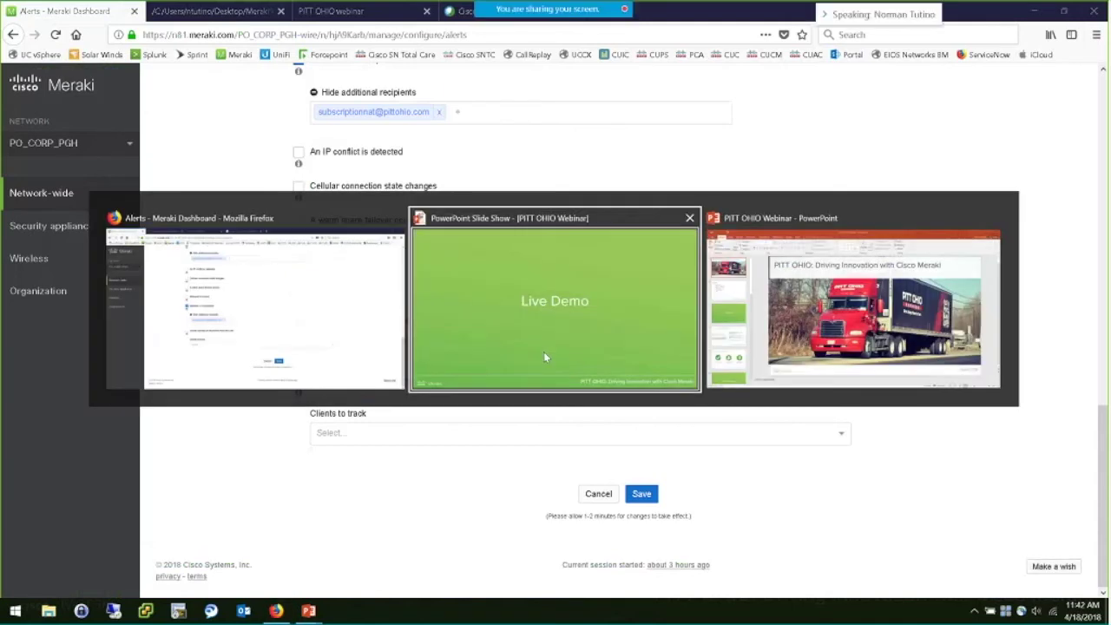
click(544, 355)
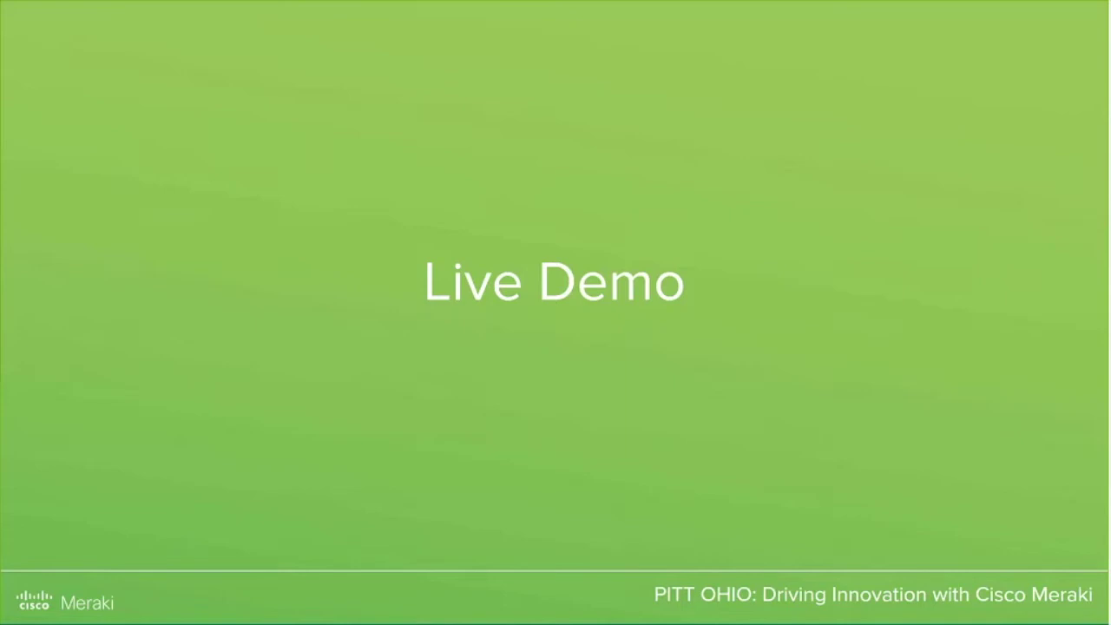
key(Right)
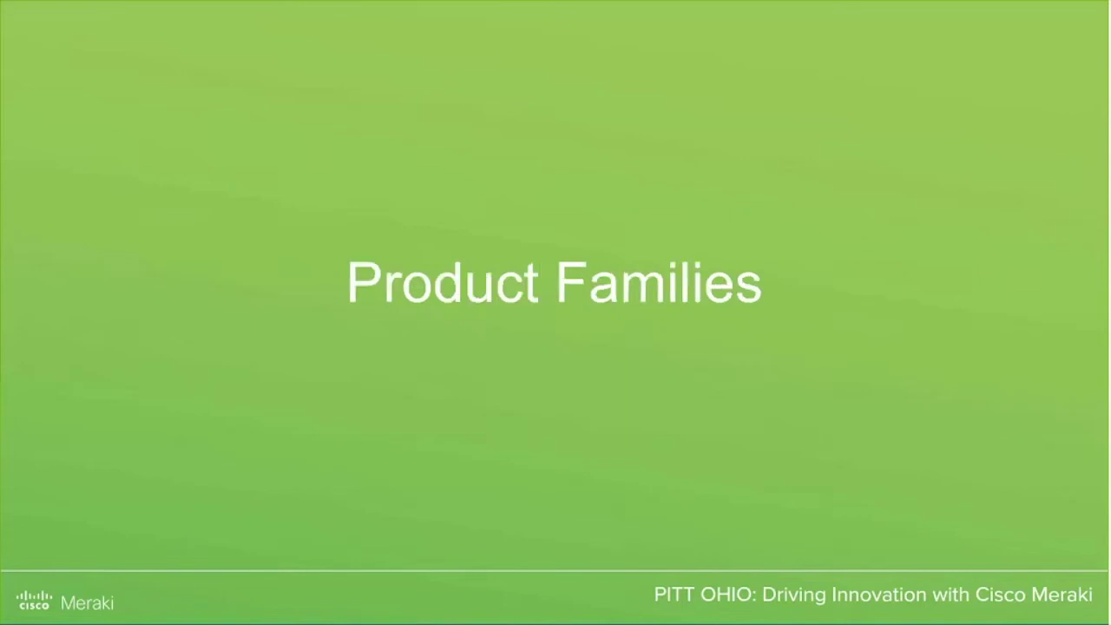